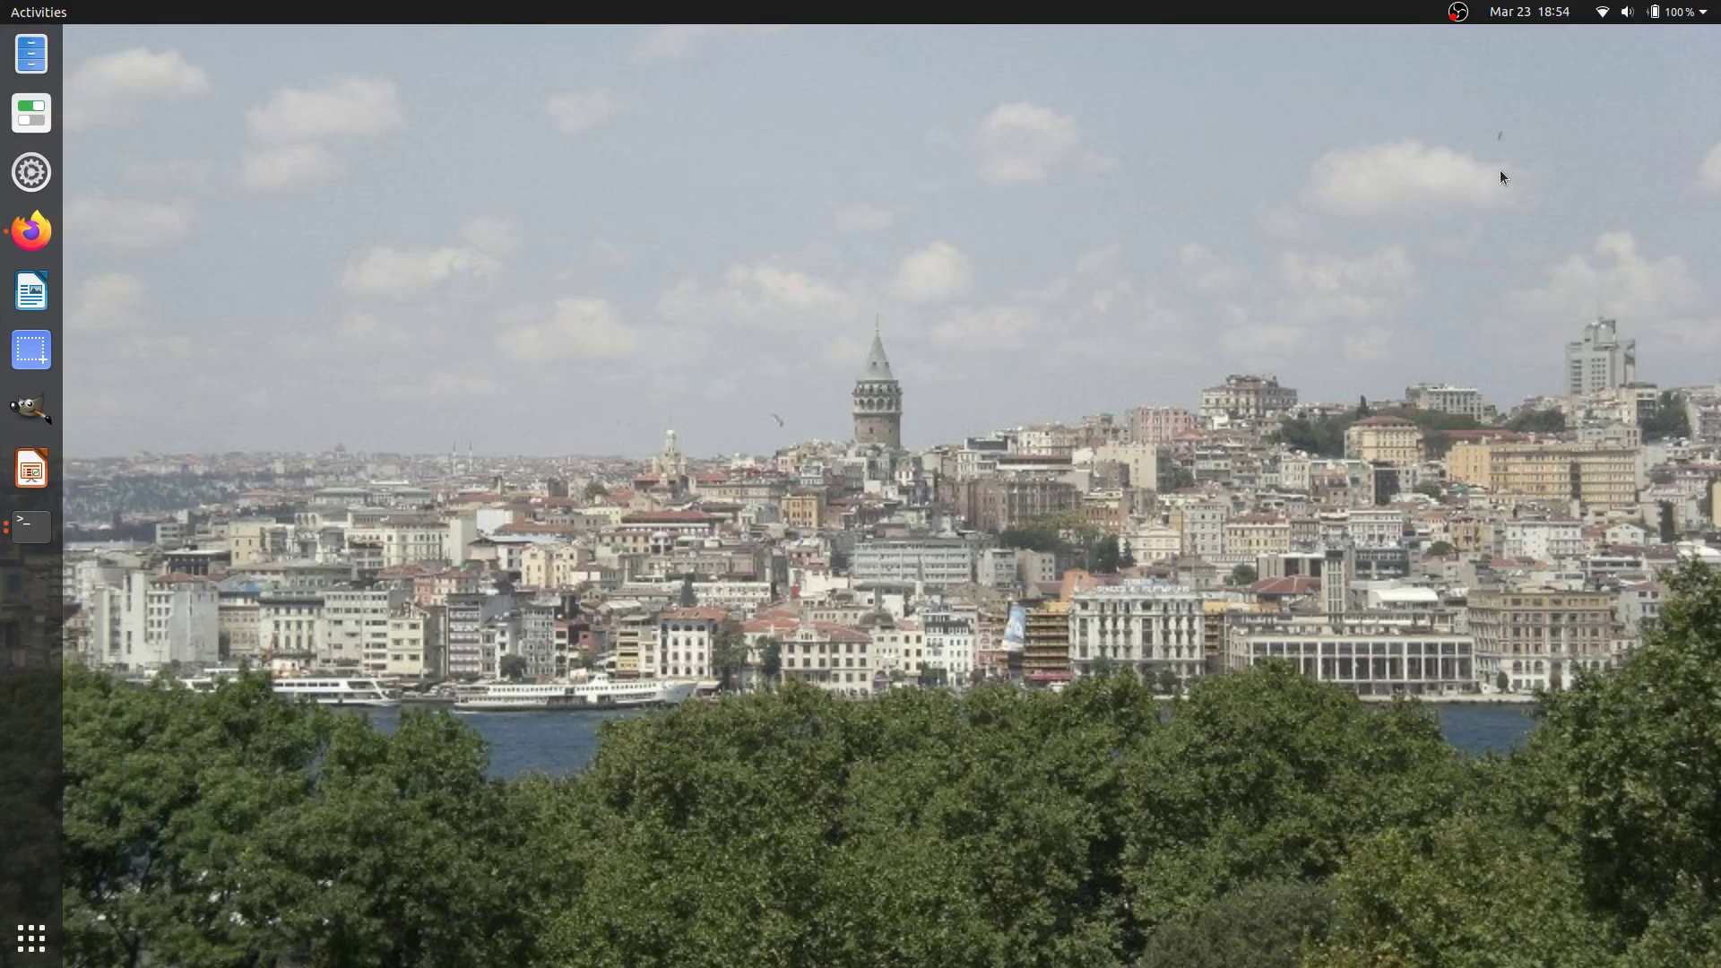
Open a terminal and list the home directory contents.
left_click(31, 527)
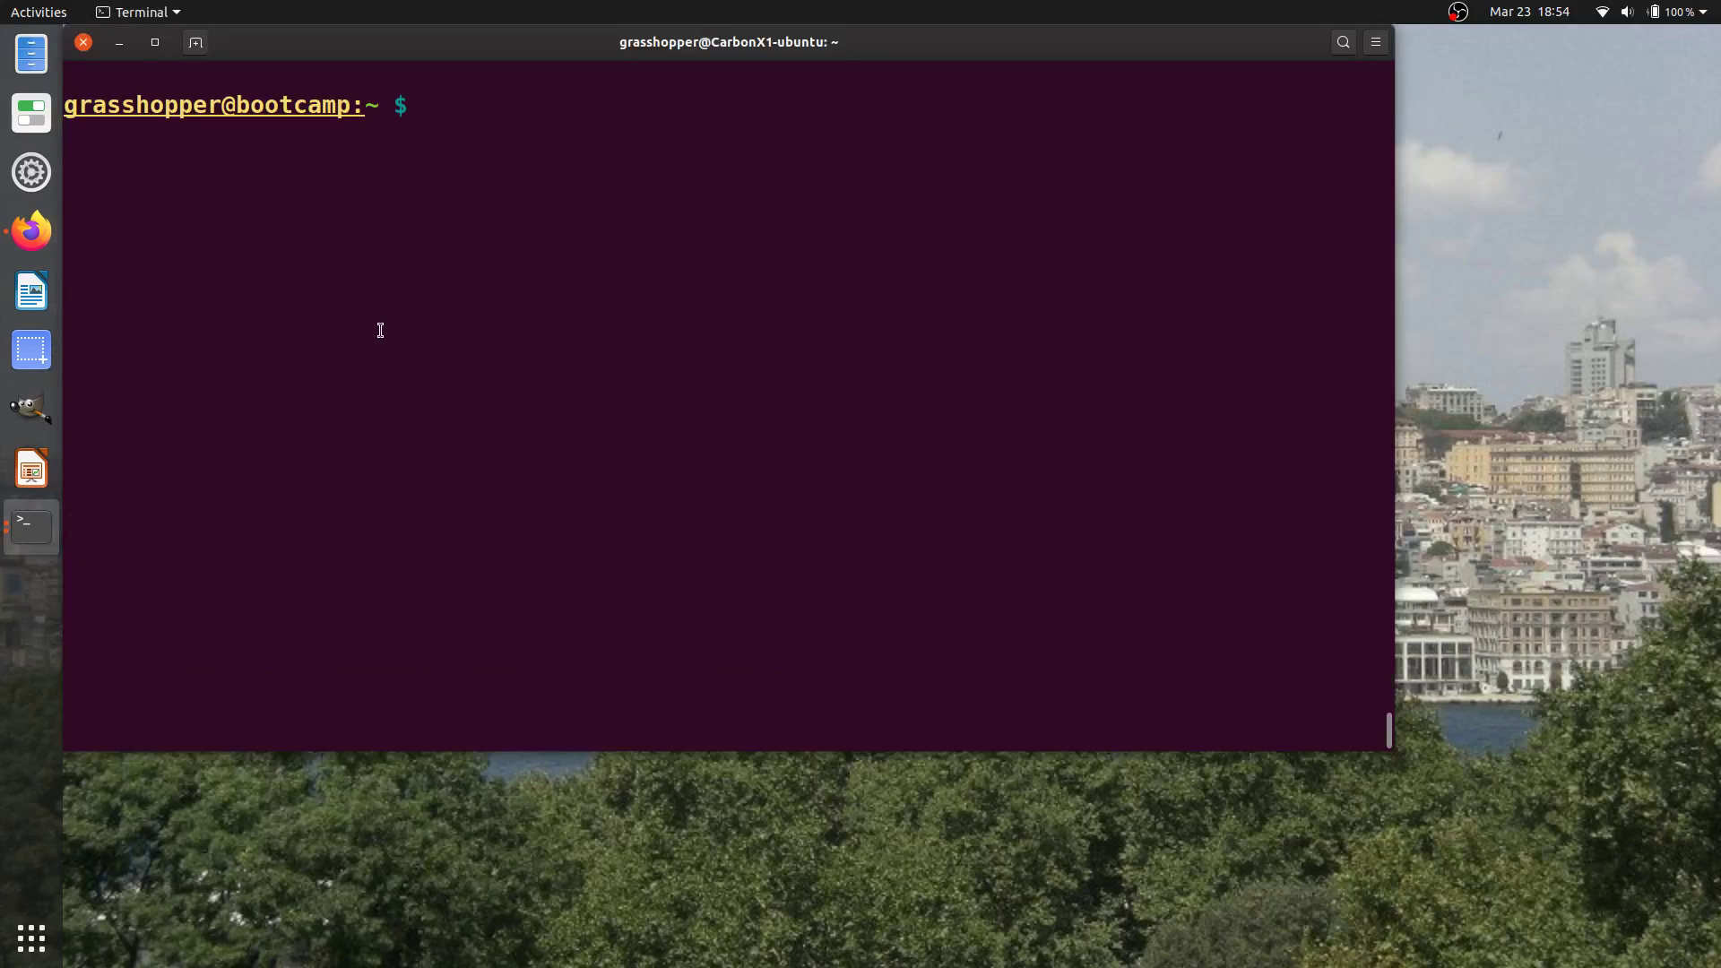
type("ls")
key("Return")
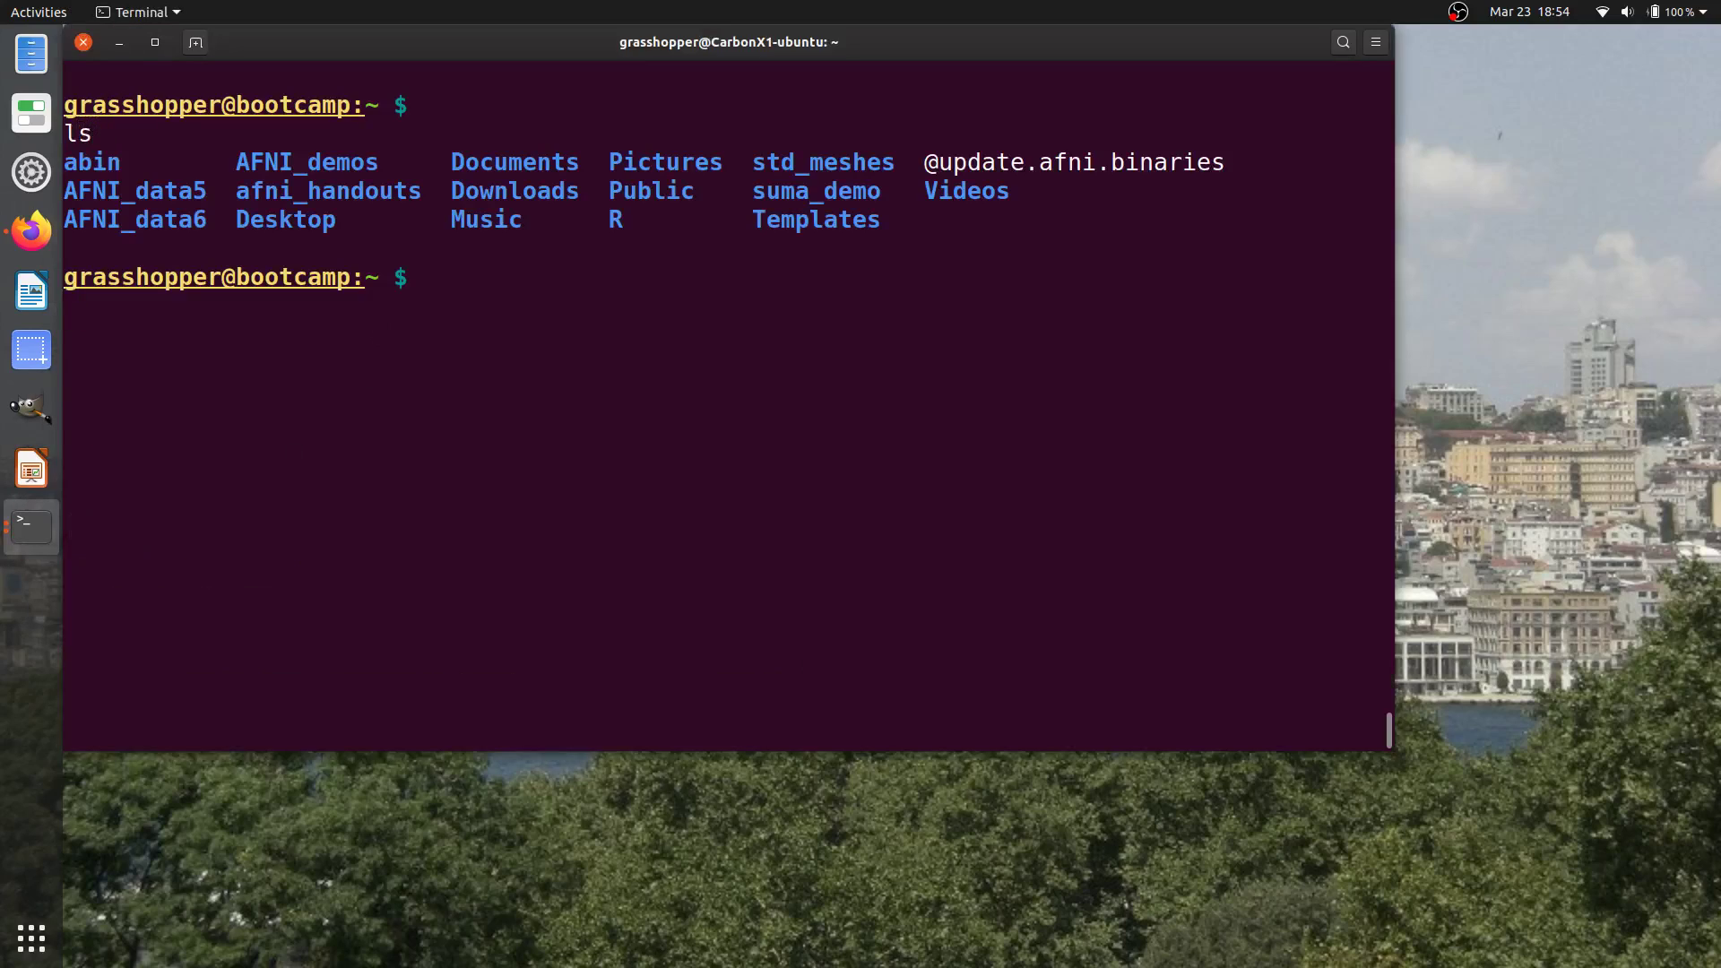
Change into AFNI_data6/afni, list its datasets, and select the func_slim+orig.HEAD name.
type("cd AFNI_data6")
key("Tab")
type("af")
key("Tab")
key("Return")
type("ls")
key("Return")
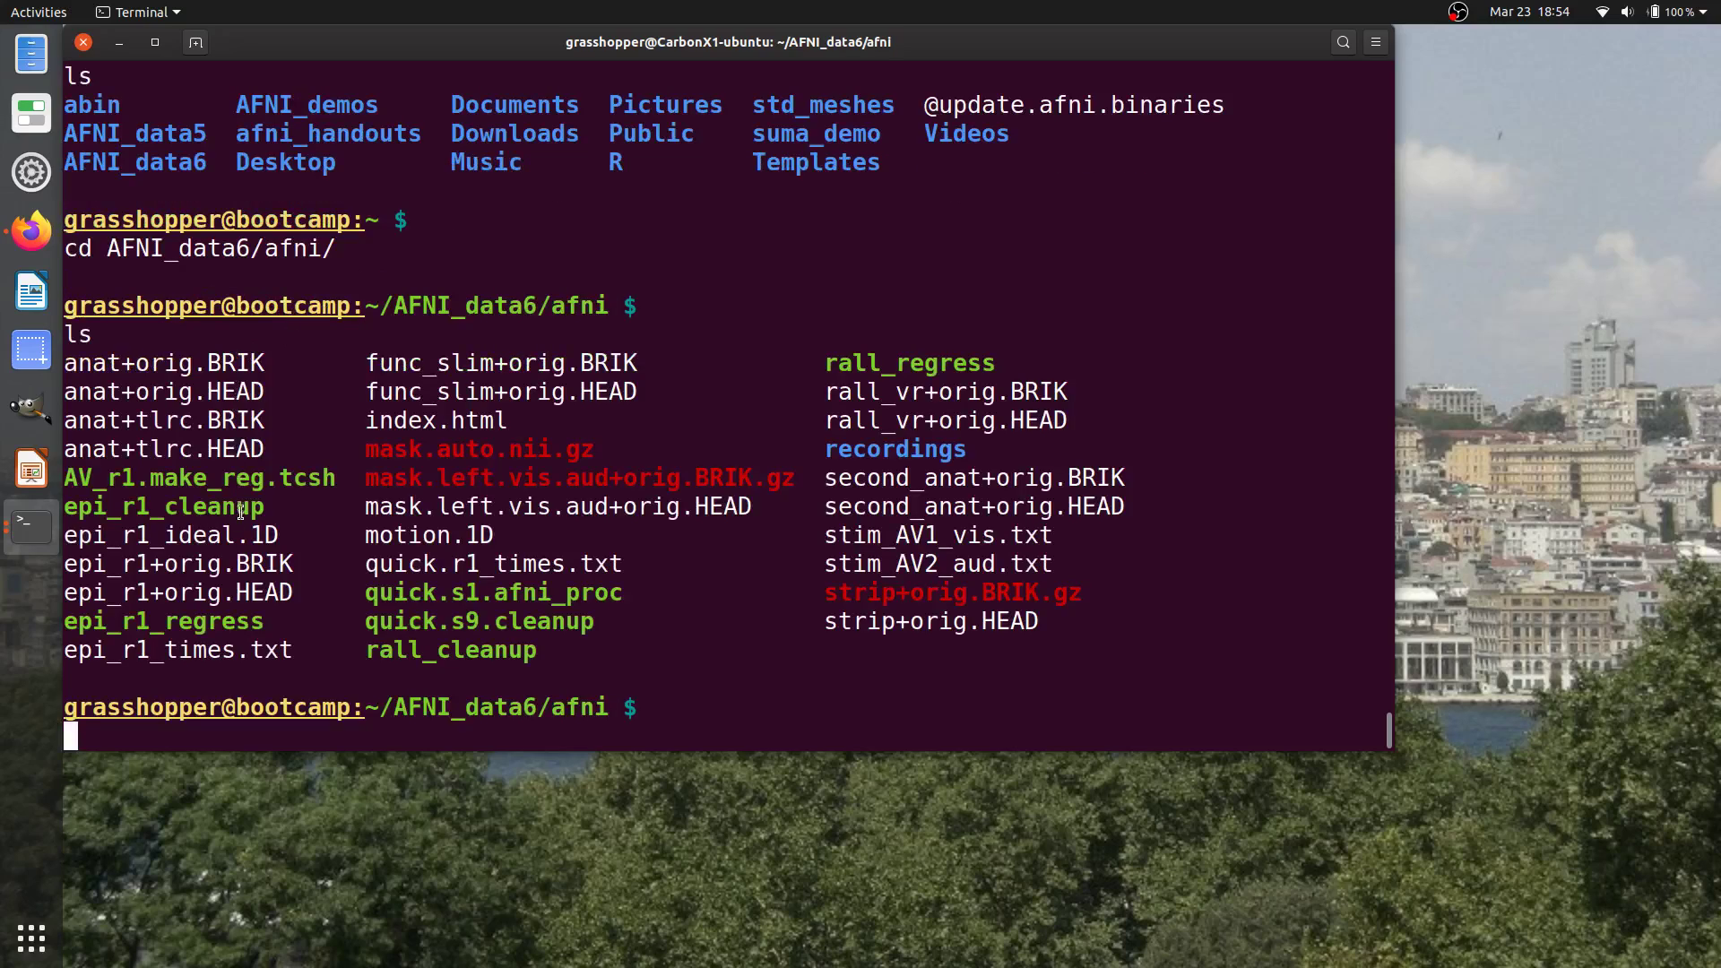
double_click(477, 390)
key("ctrl+c")
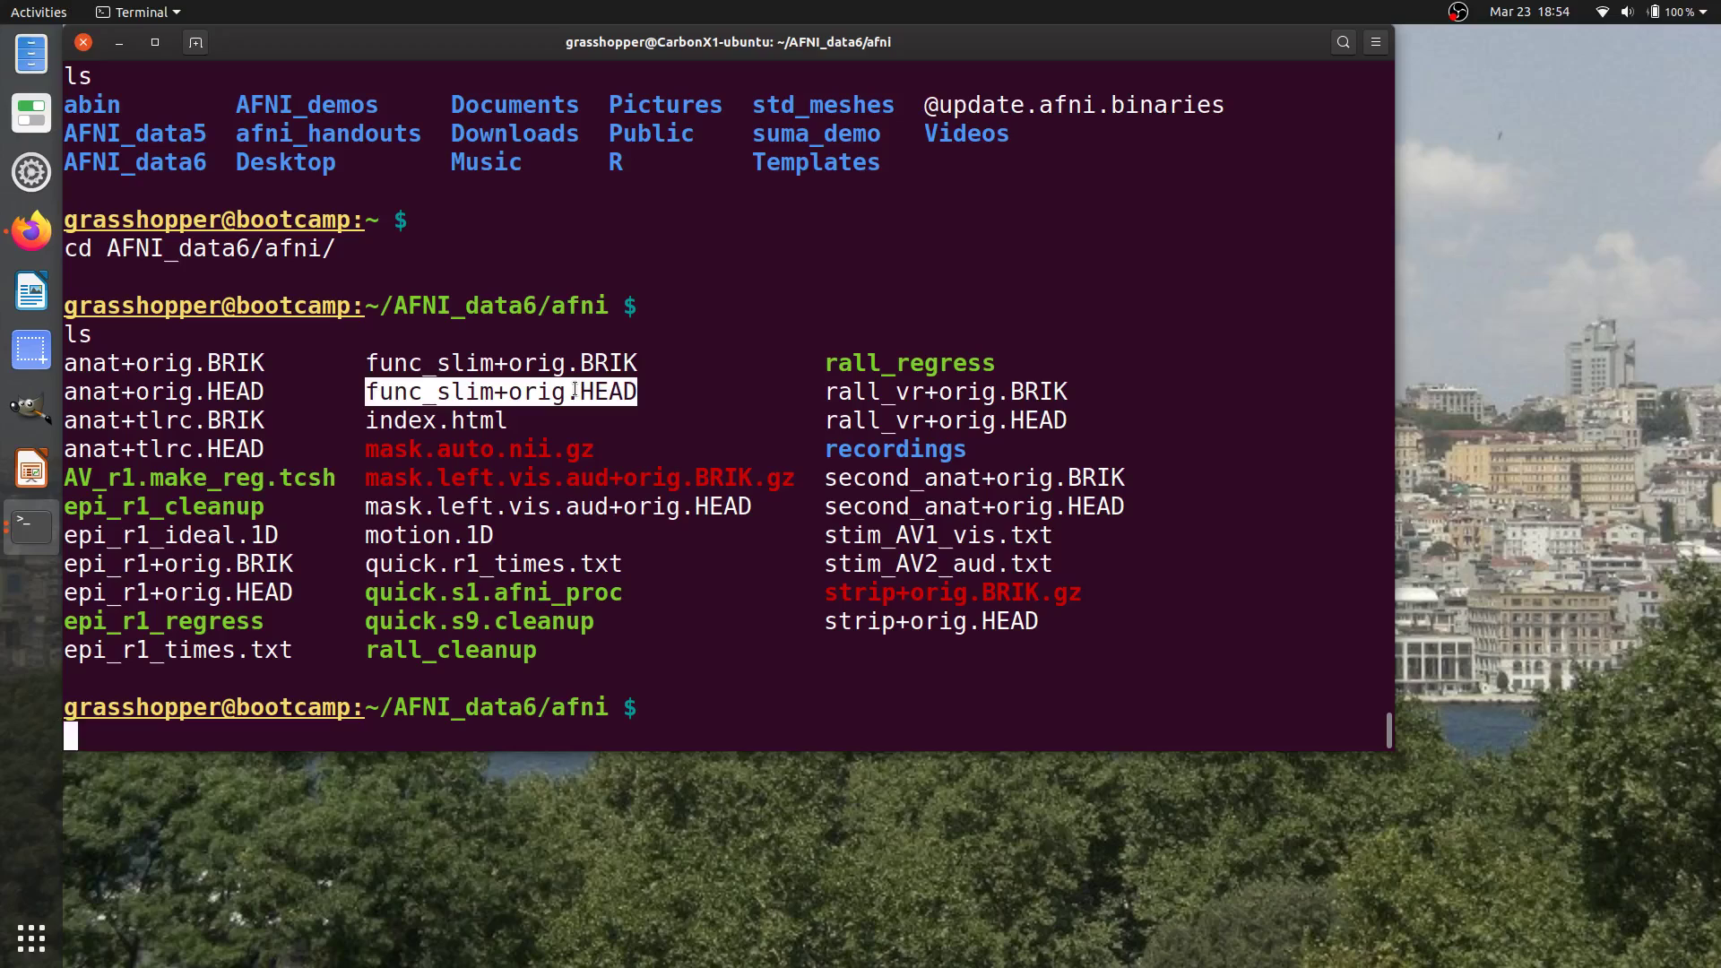
Run 3dinfo -verb on func_slim+orig.HEAD and scroll up through the output.
type("3dinfo -v")
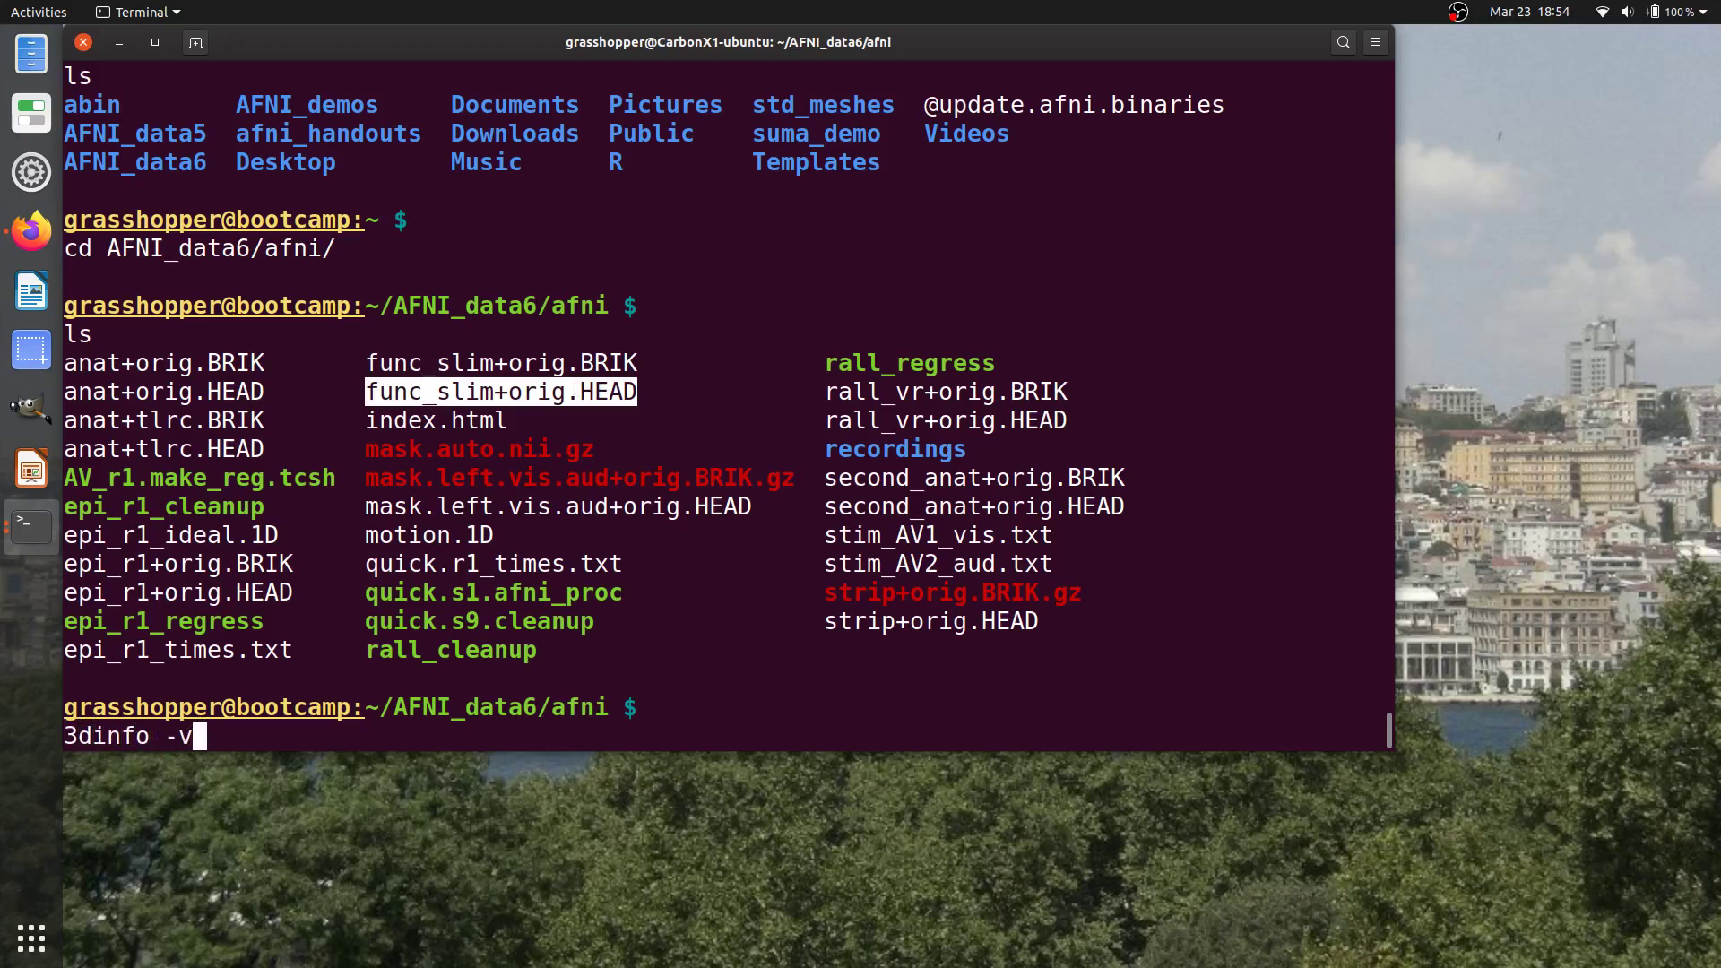
type("erb")
middle_click(627, 389)
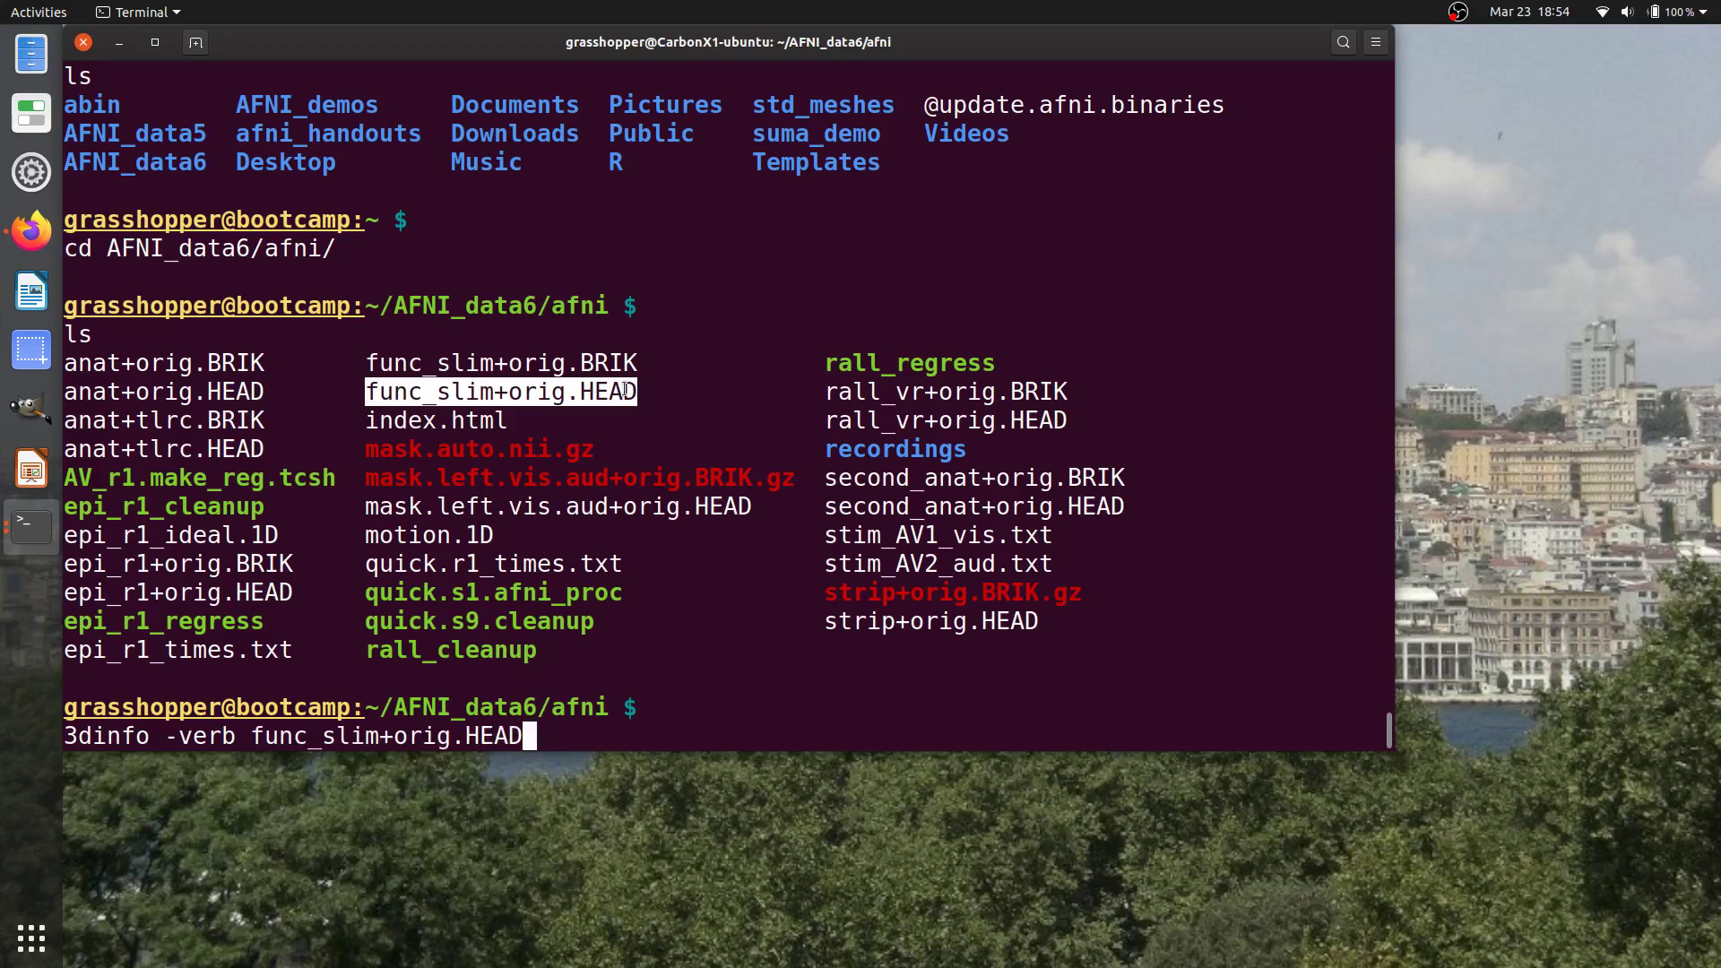
key("Return")
scroll(737, 391, "up", 6)
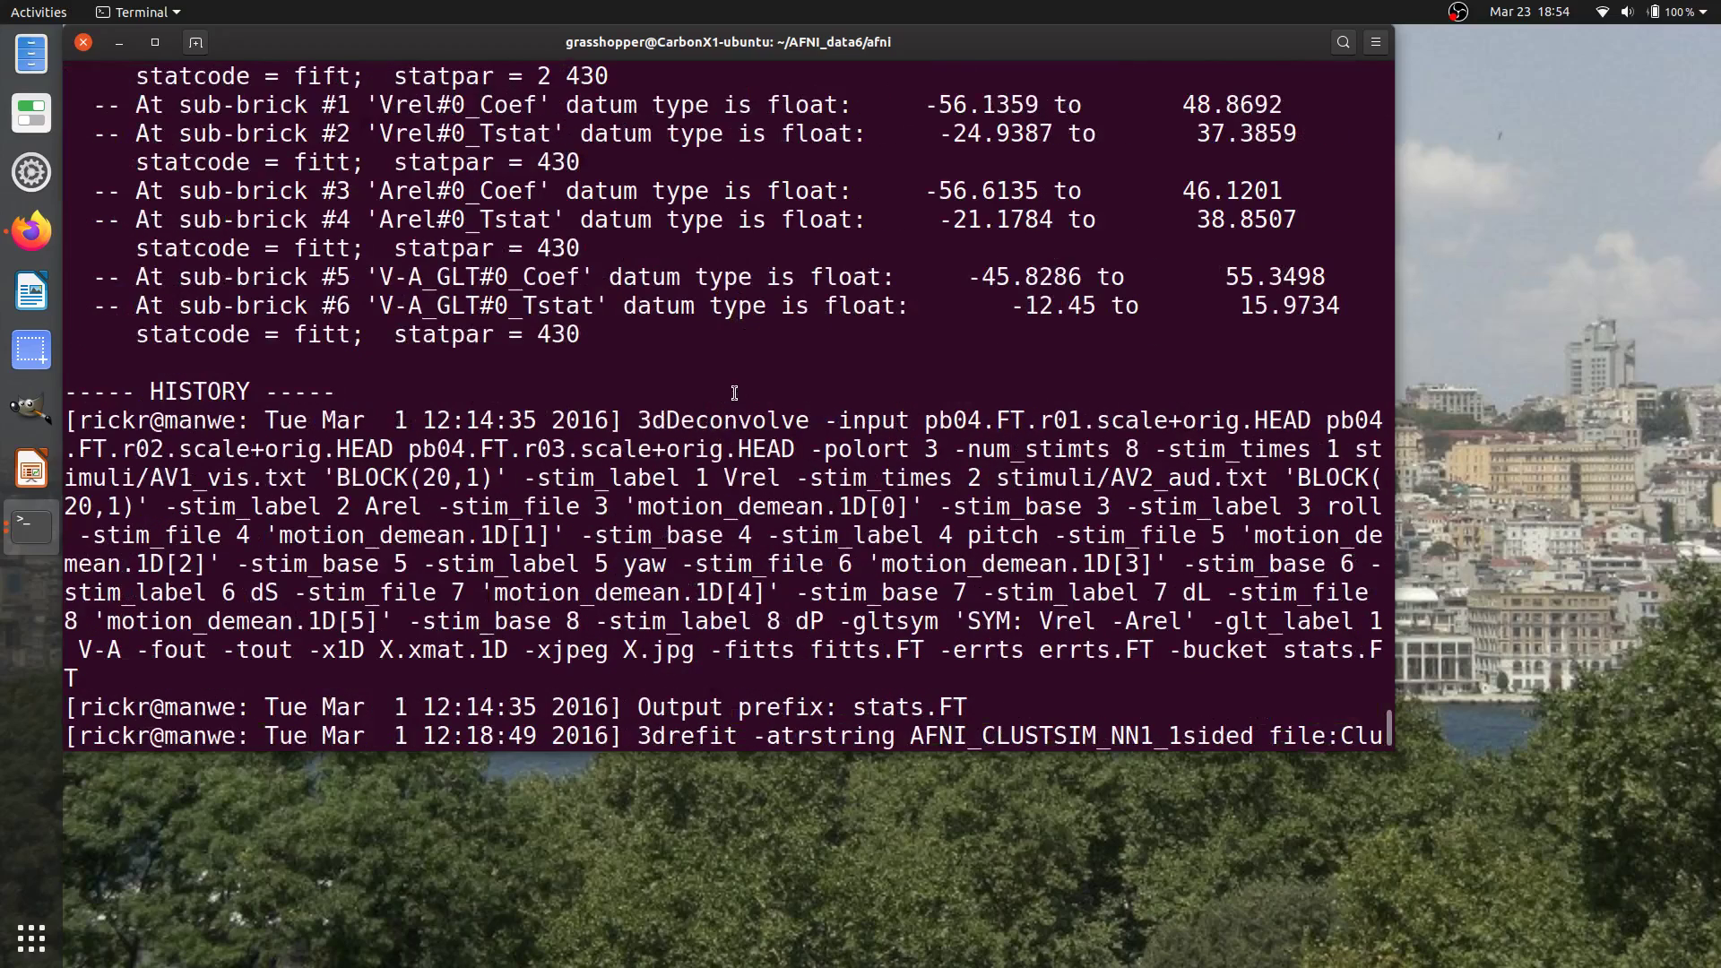
Highlight the 3dDeconvolve history command and its Vrel and -Arel contrast terms.
double_click(662, 422)
left_click_drag(662, 422, 1135, 670)
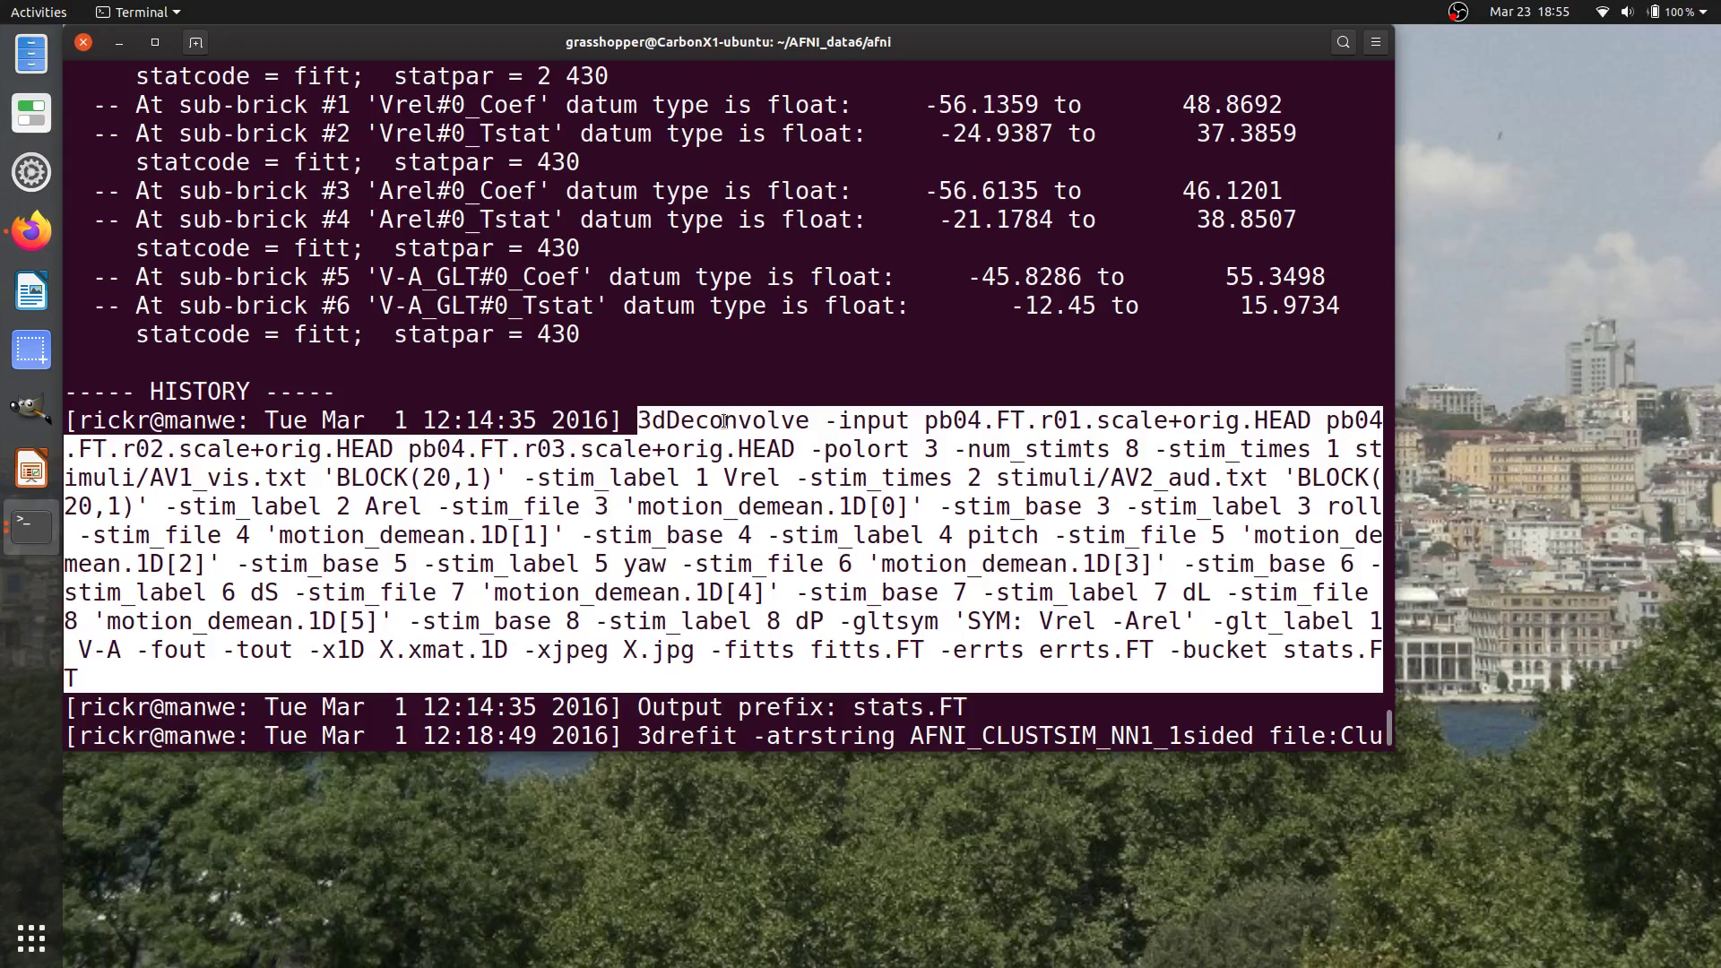
double_click(1062, 621)
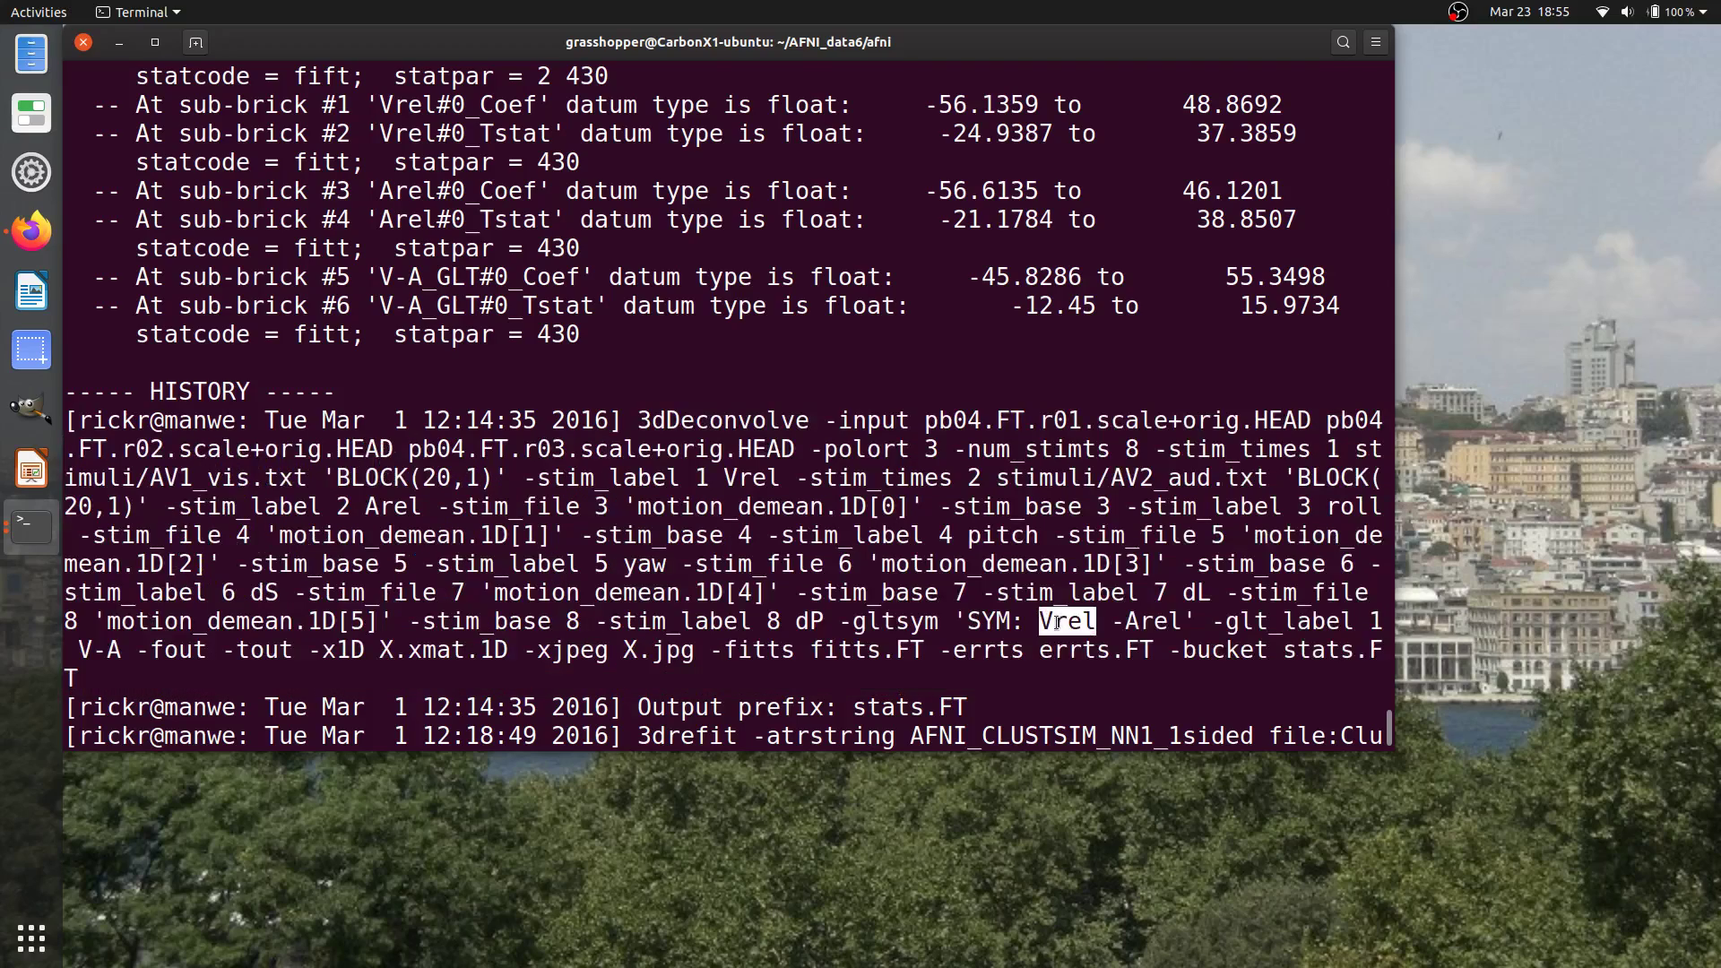
double_click(1146, 621)
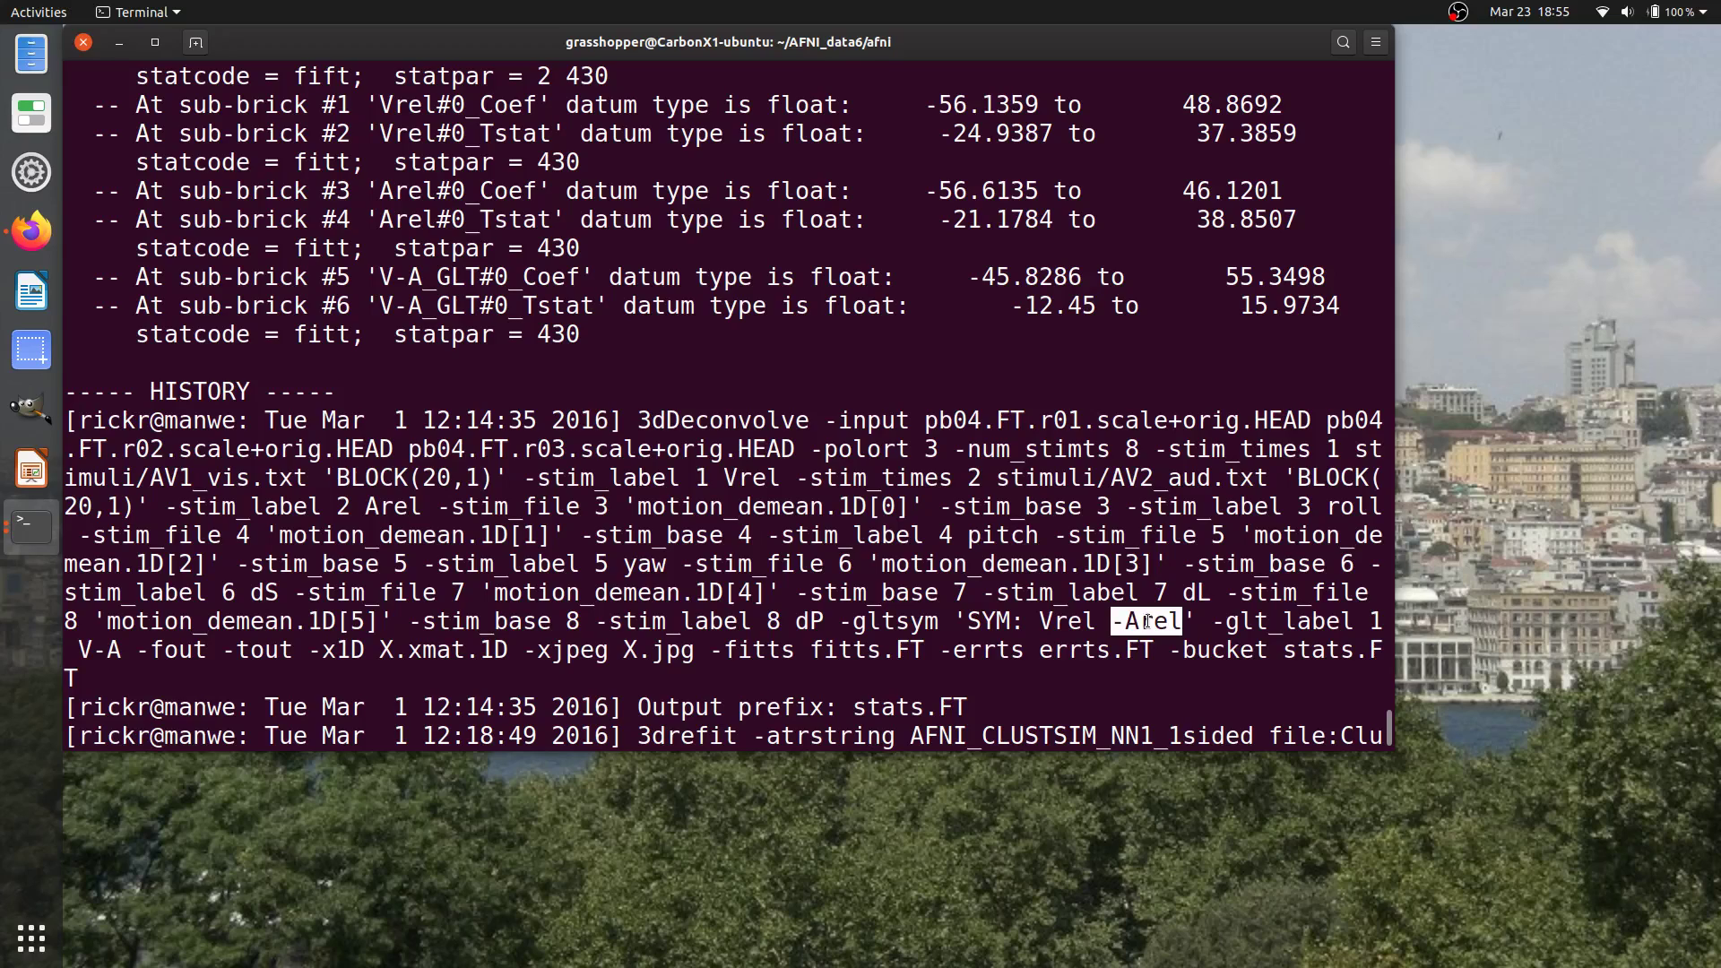
scroll(1147, 618, "up", 4)
scroll(1145, 617, "down", 1)
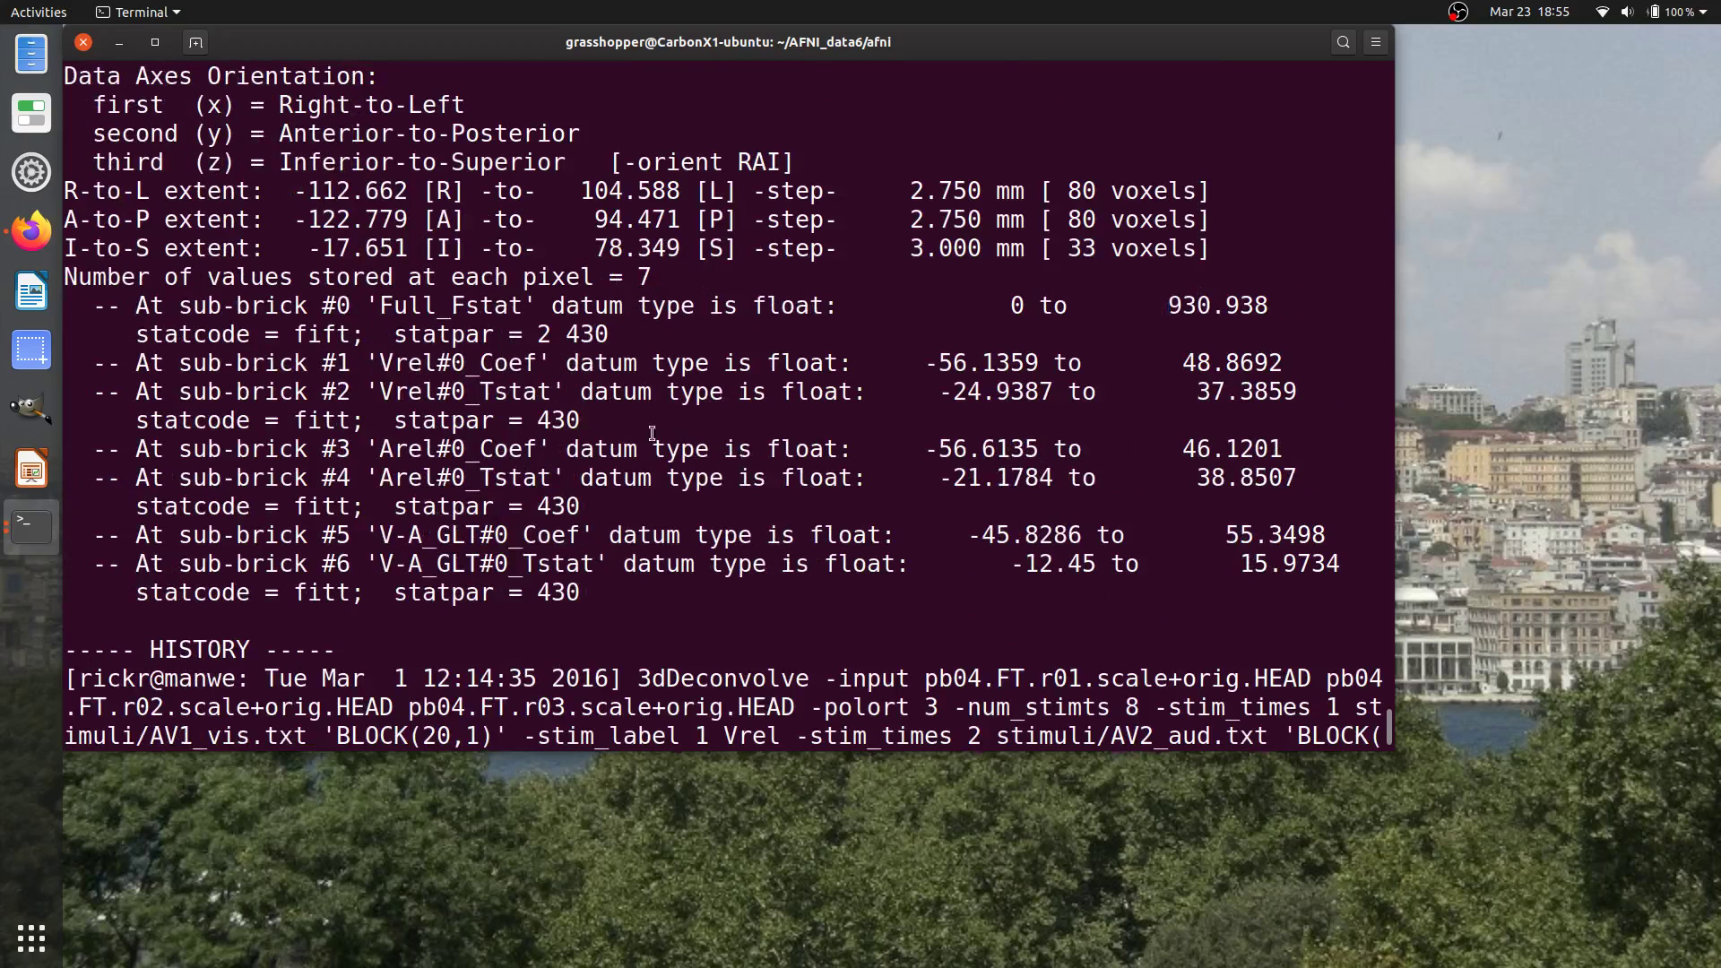
left_click_drag(639, 277, 652, 278)
left_click_drag(337, 306, 346, 306)
double_click(442, 305)
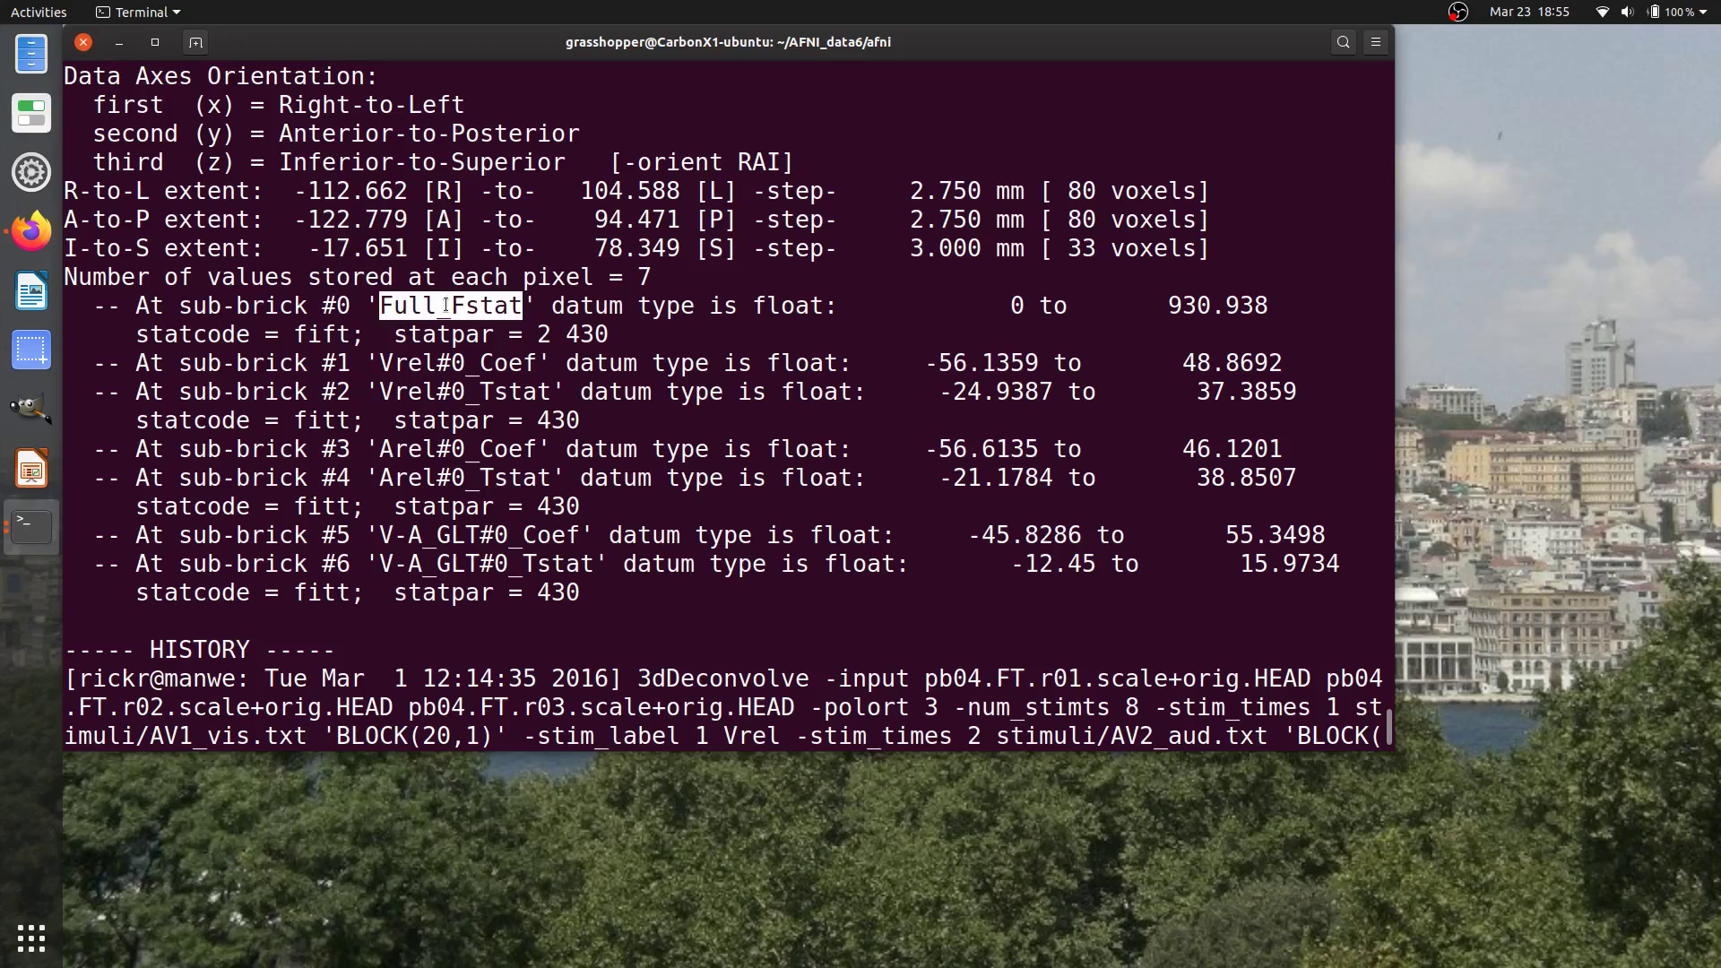
triple_click(445, 305)
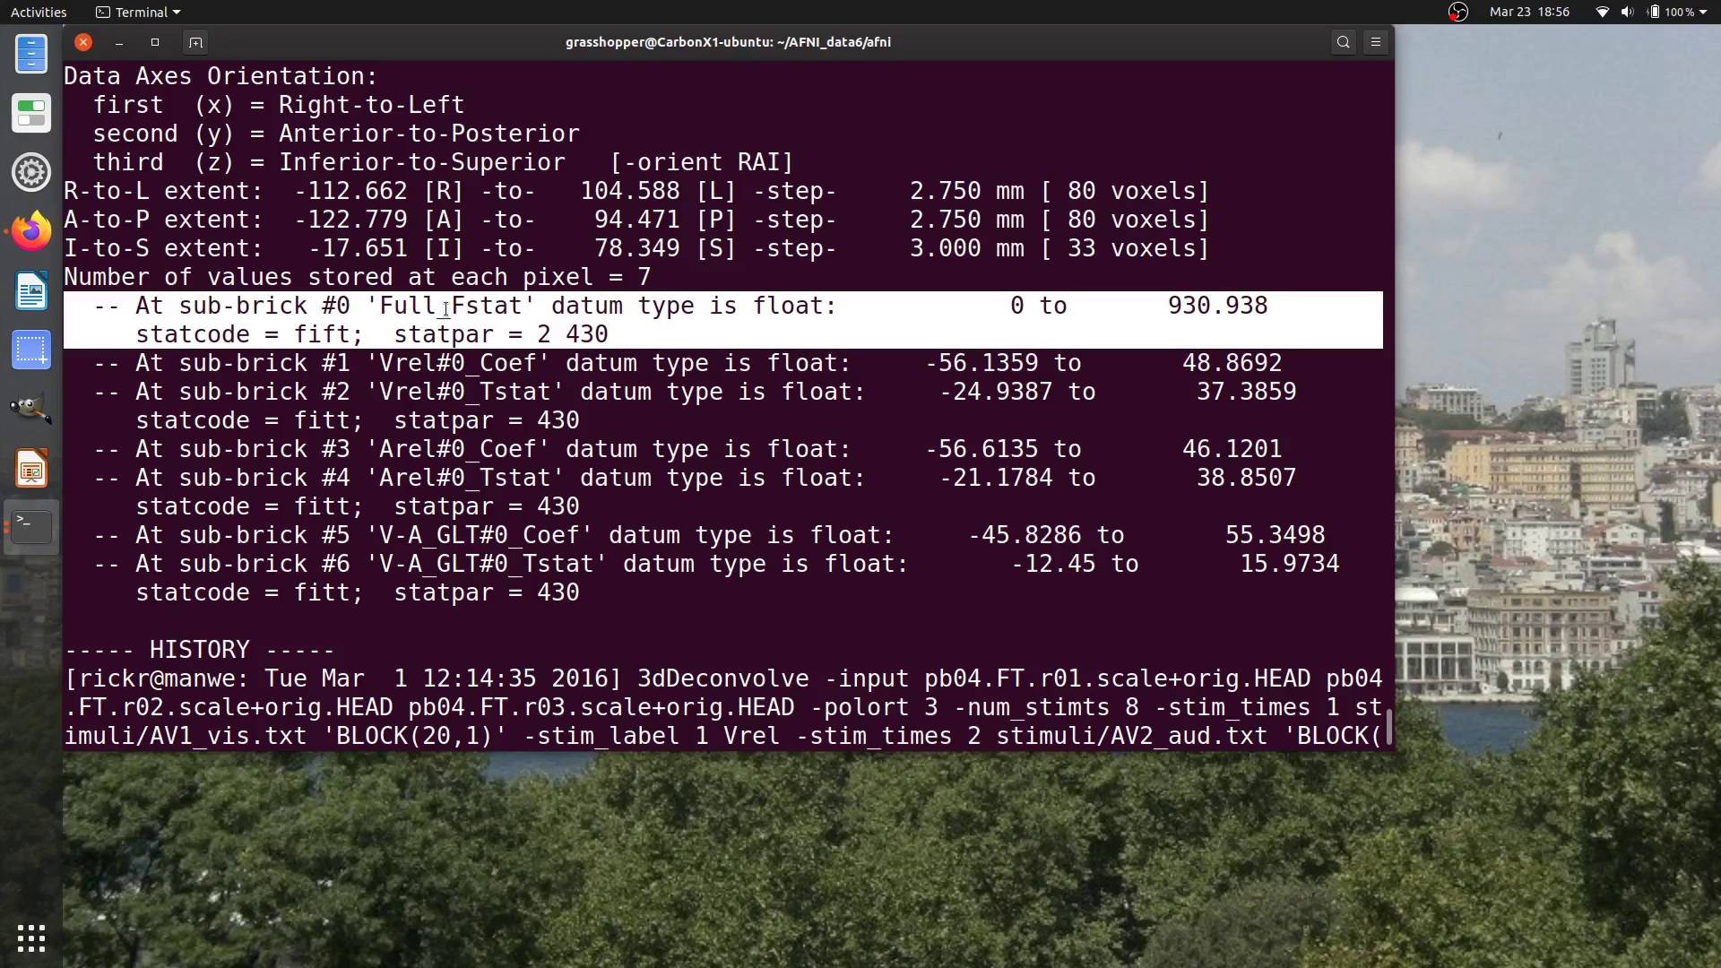
double_click(443, 305)
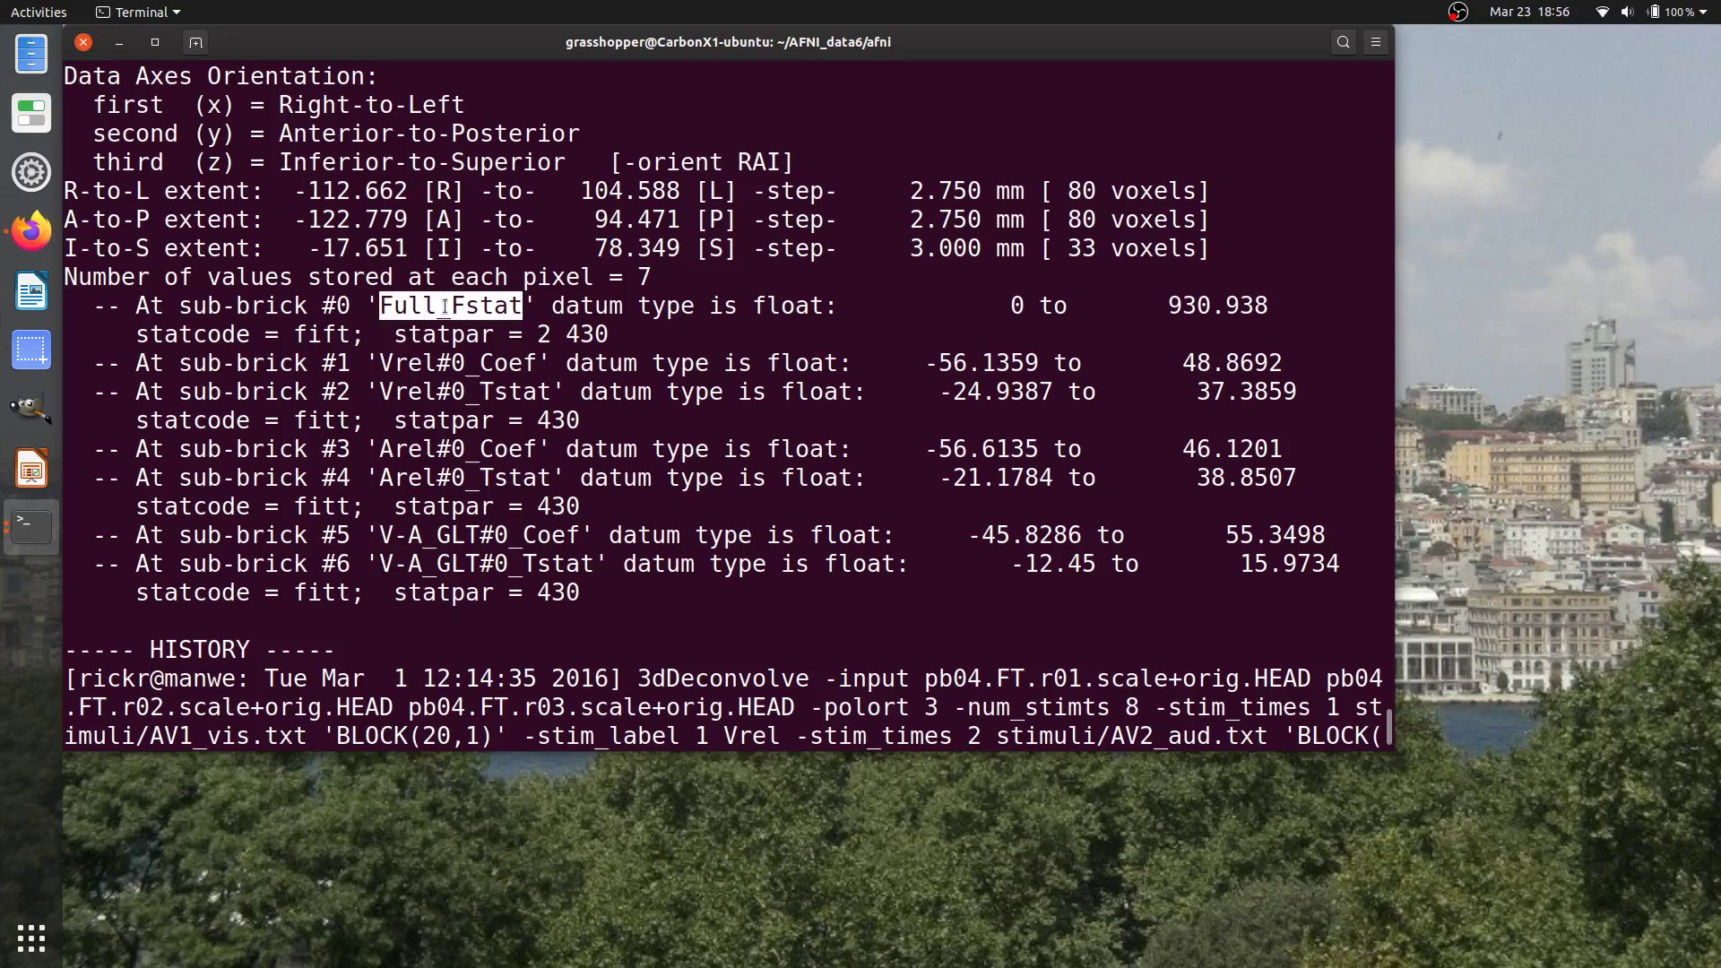
double_click(454, 336)
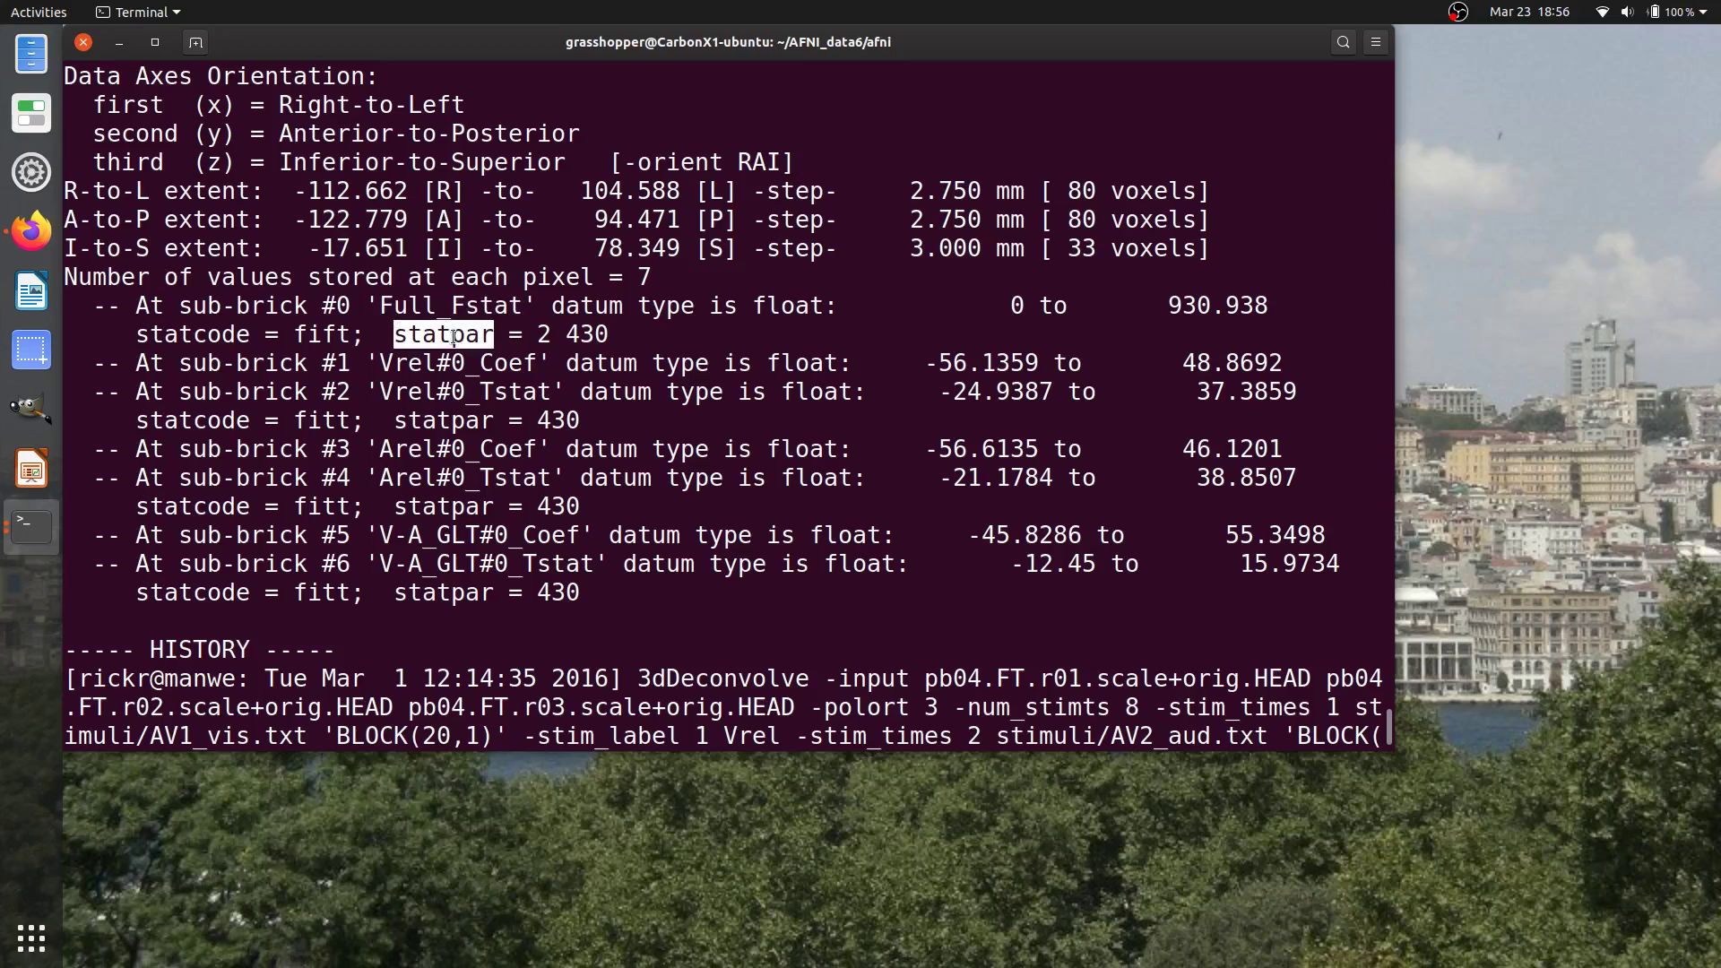
left_click_drag(538, 334, 609, 334)
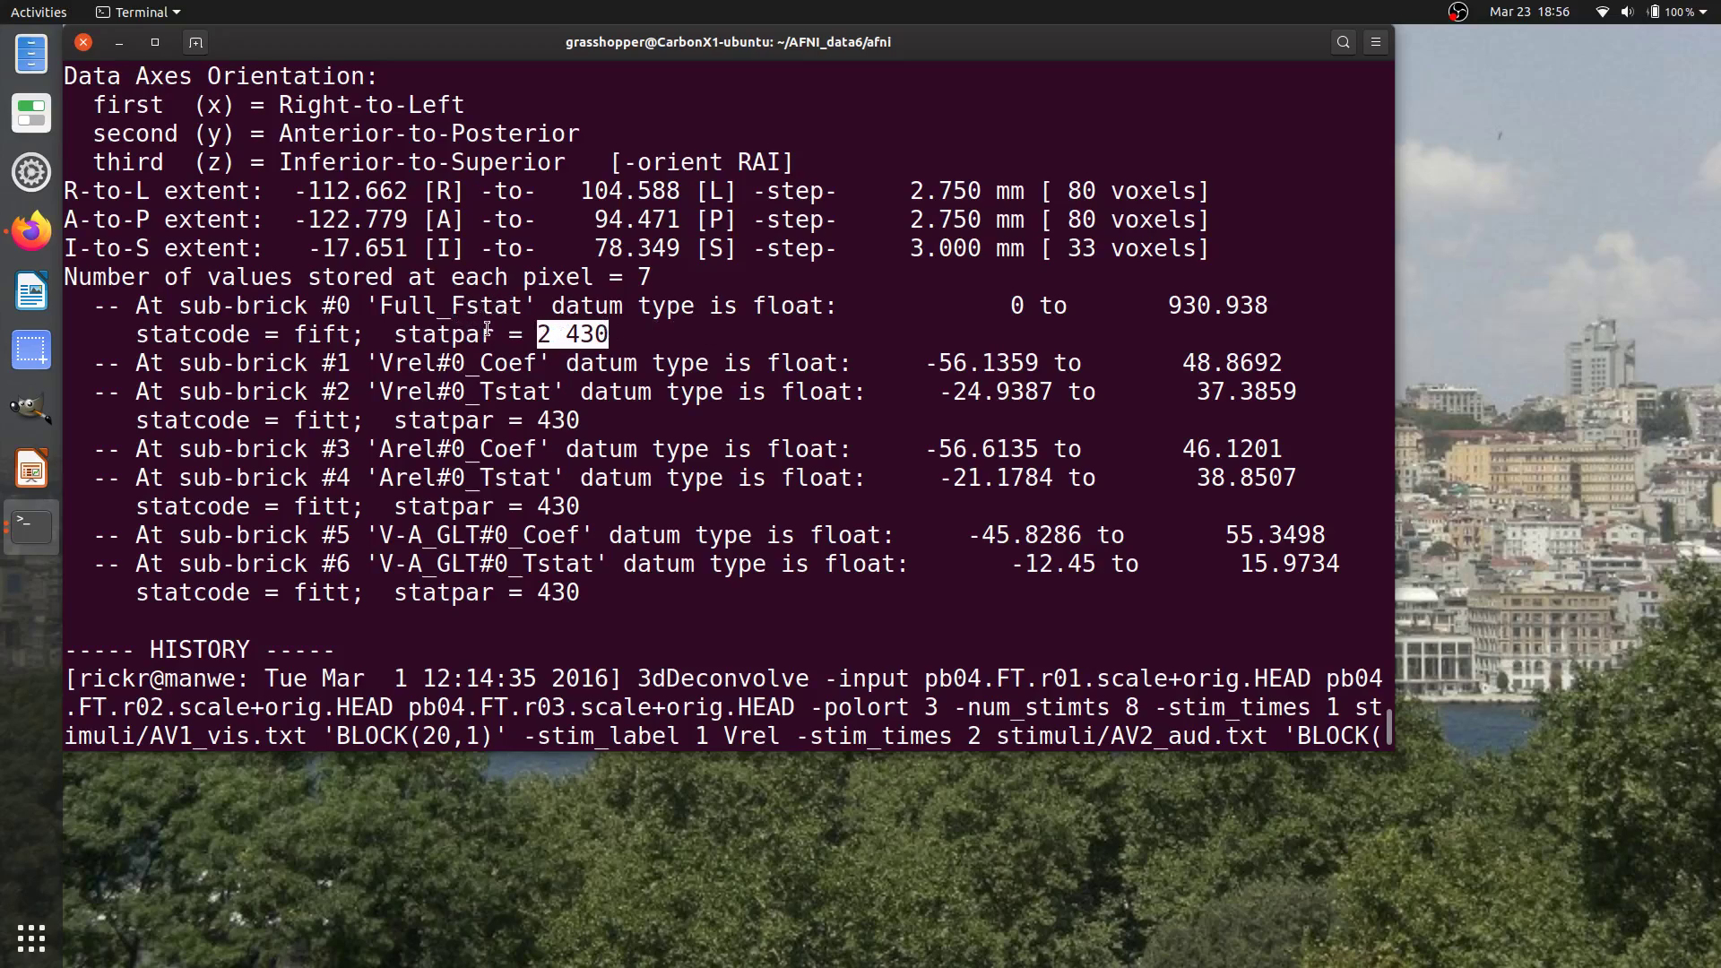
Highlight the Vrel#0_Coef and Vrel#0_Tstat sub-bricks and the statpar = 430 field.
left_click_drag(338, 363, 348, 363)
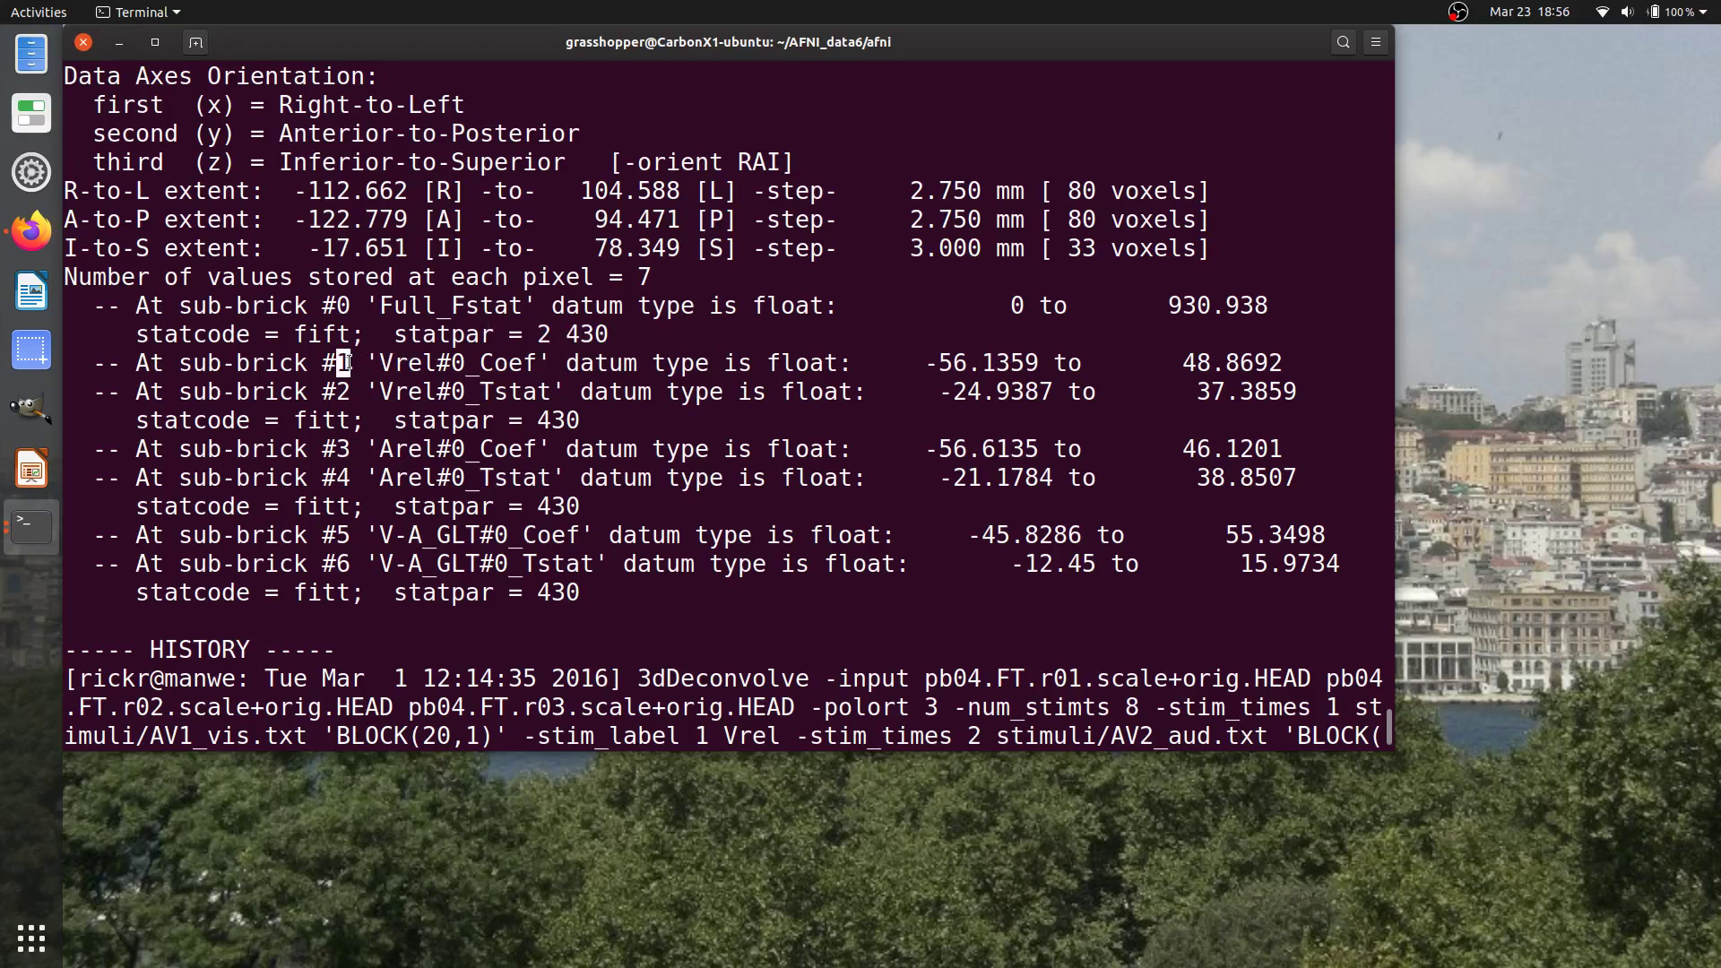
double_click(404, 362)
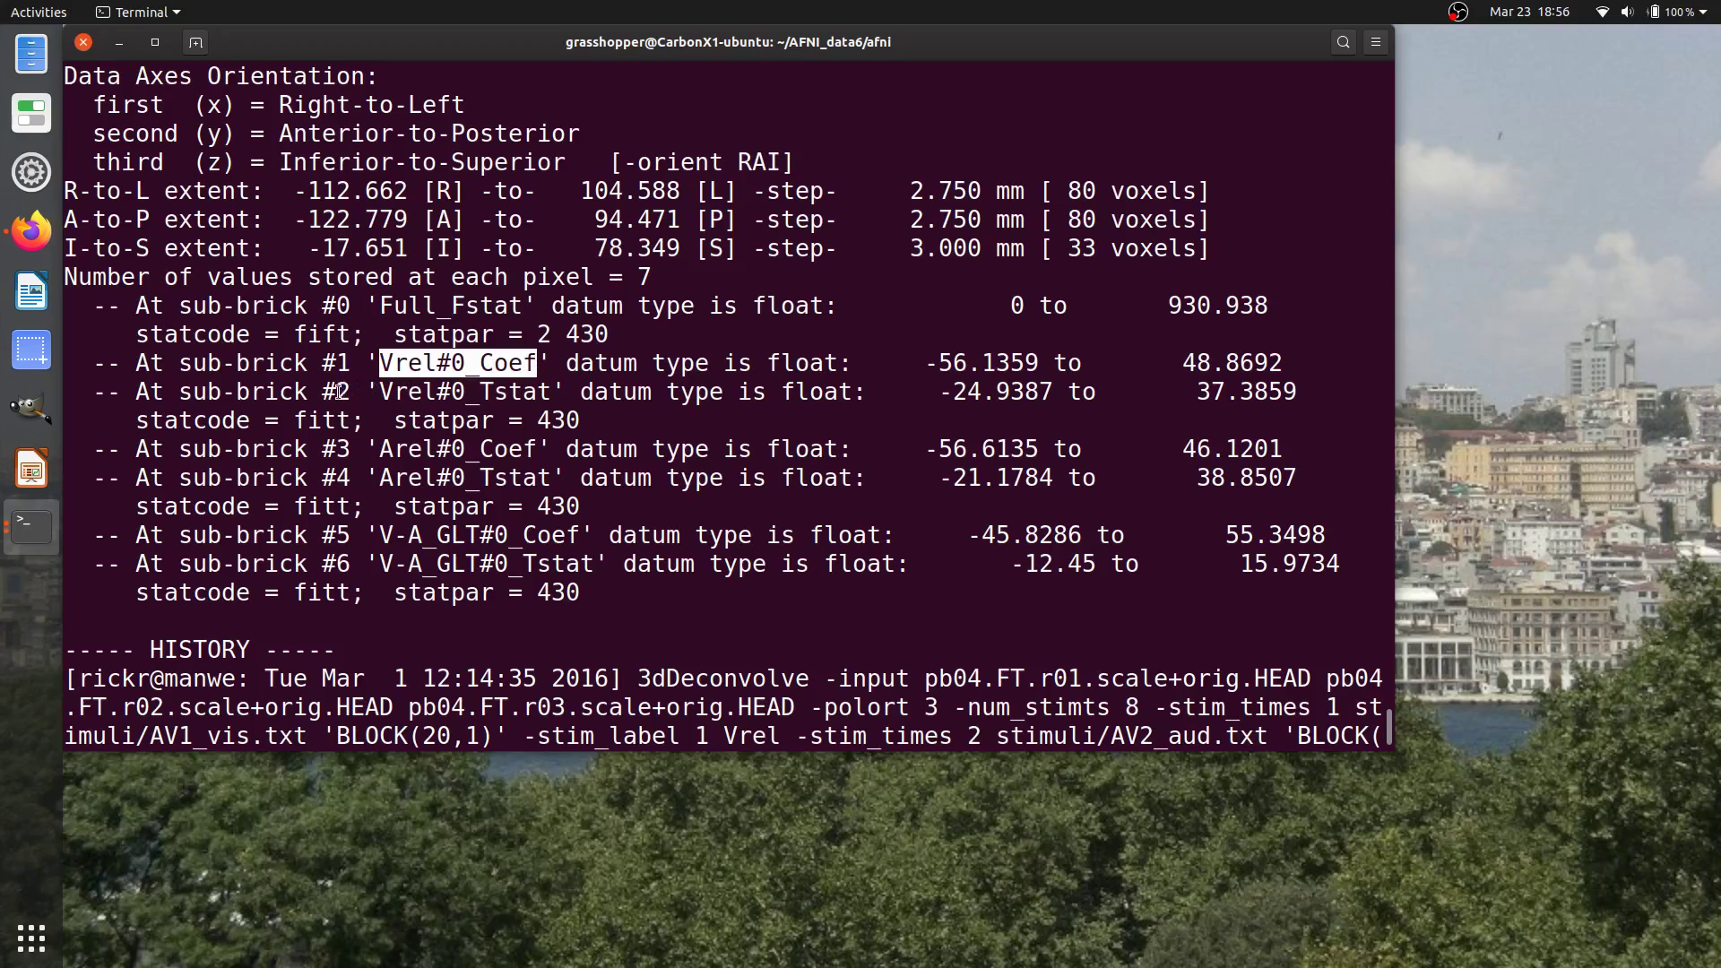
double_click(424, 392)
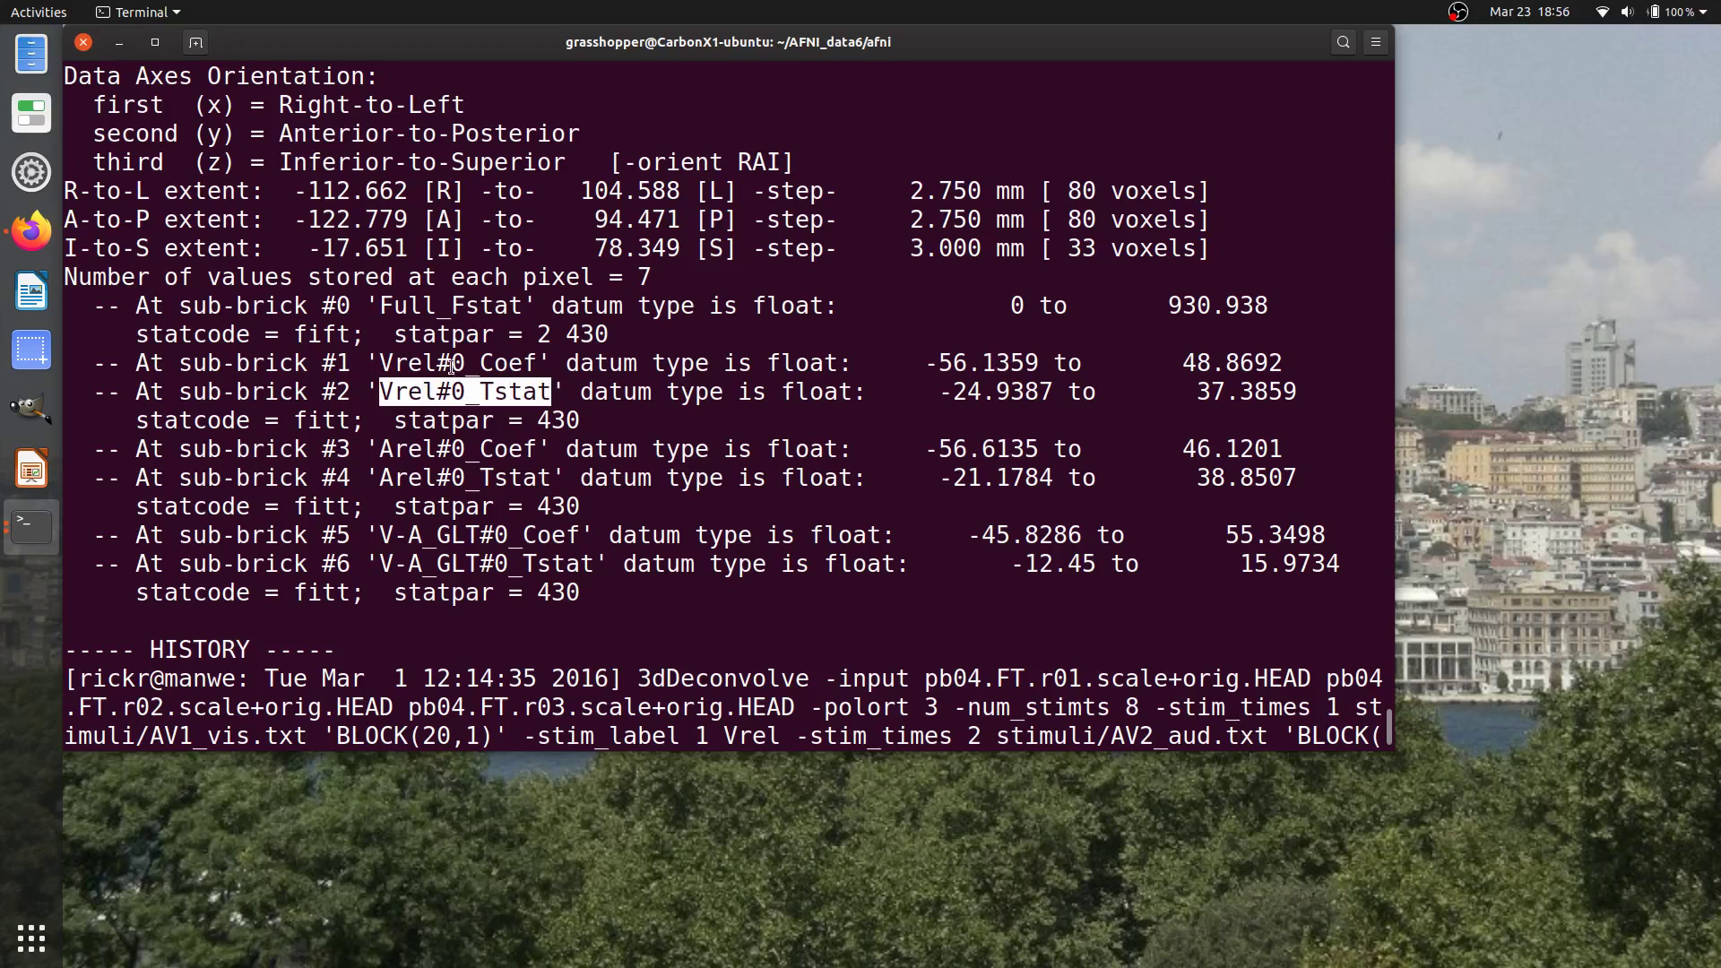
double_click(418, 363)
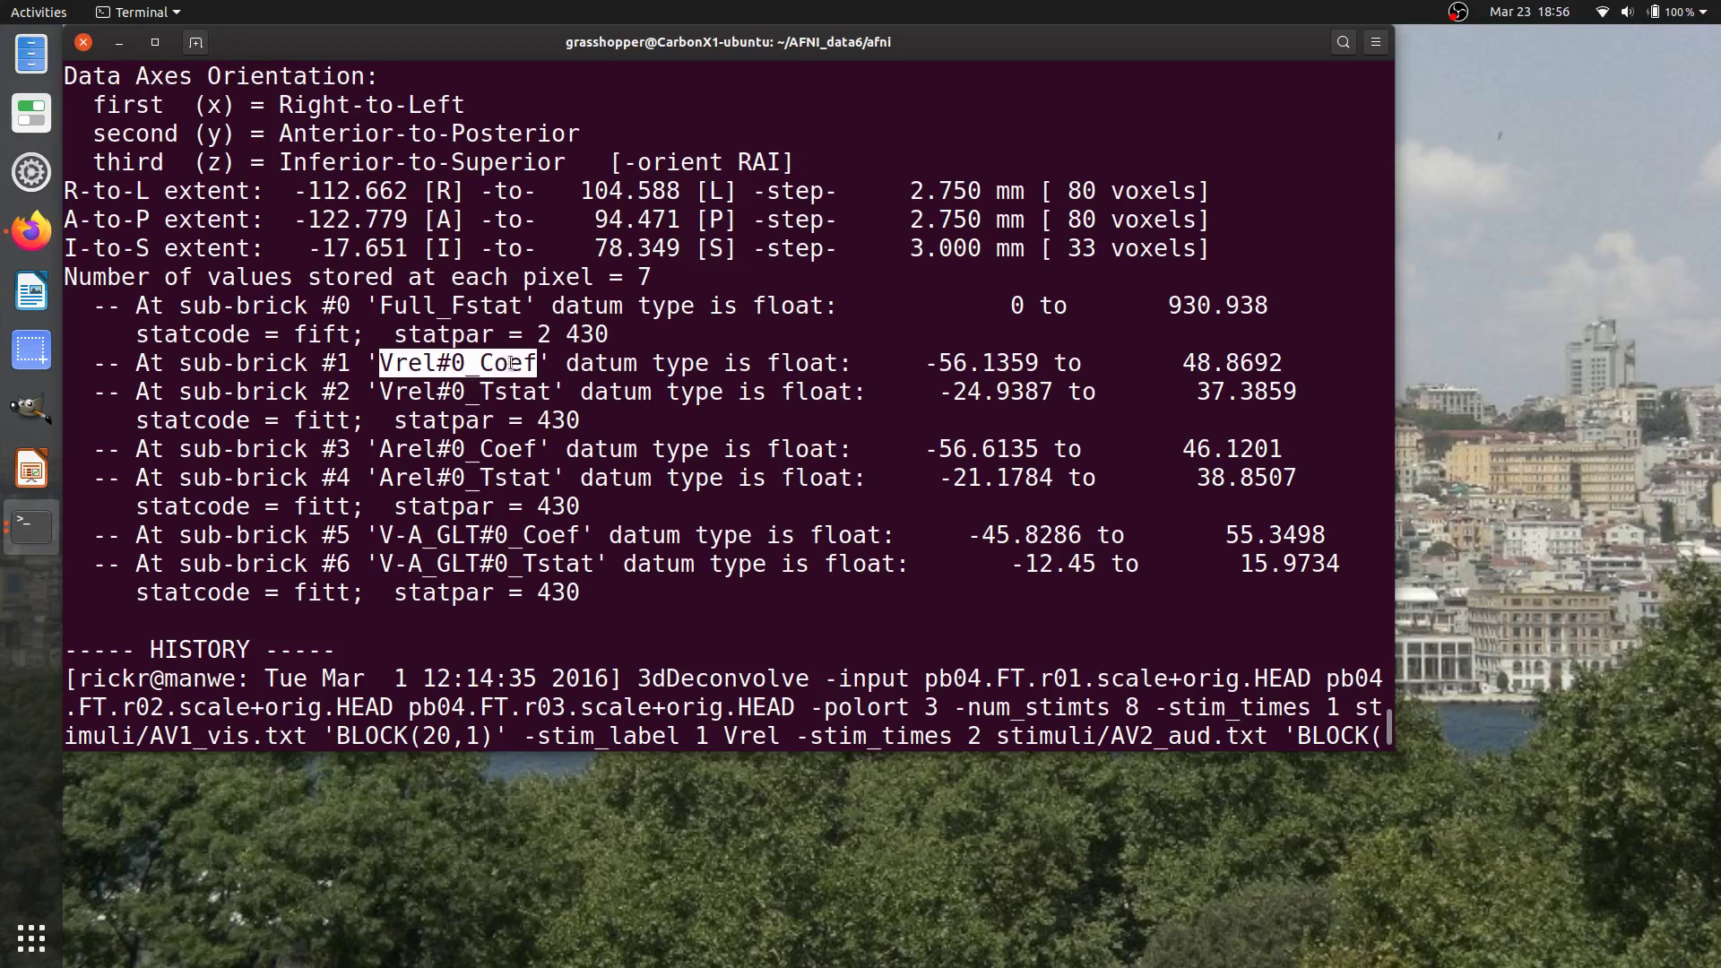
double_click(500, 392)
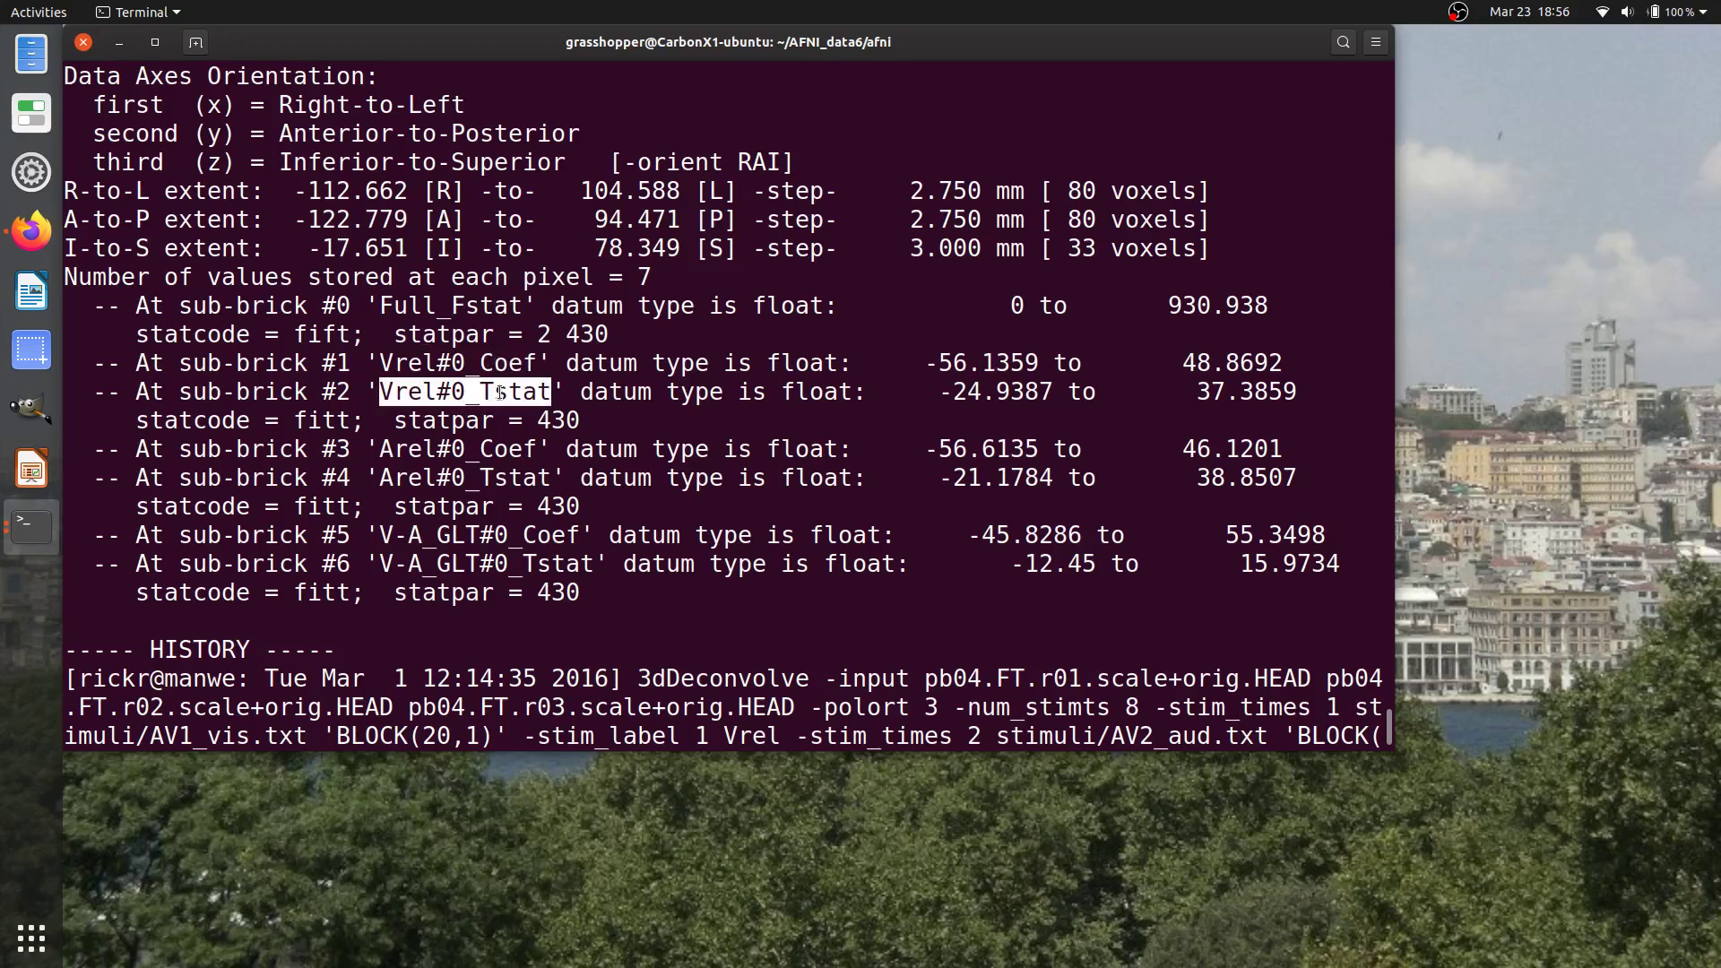
left_click(521, 391)
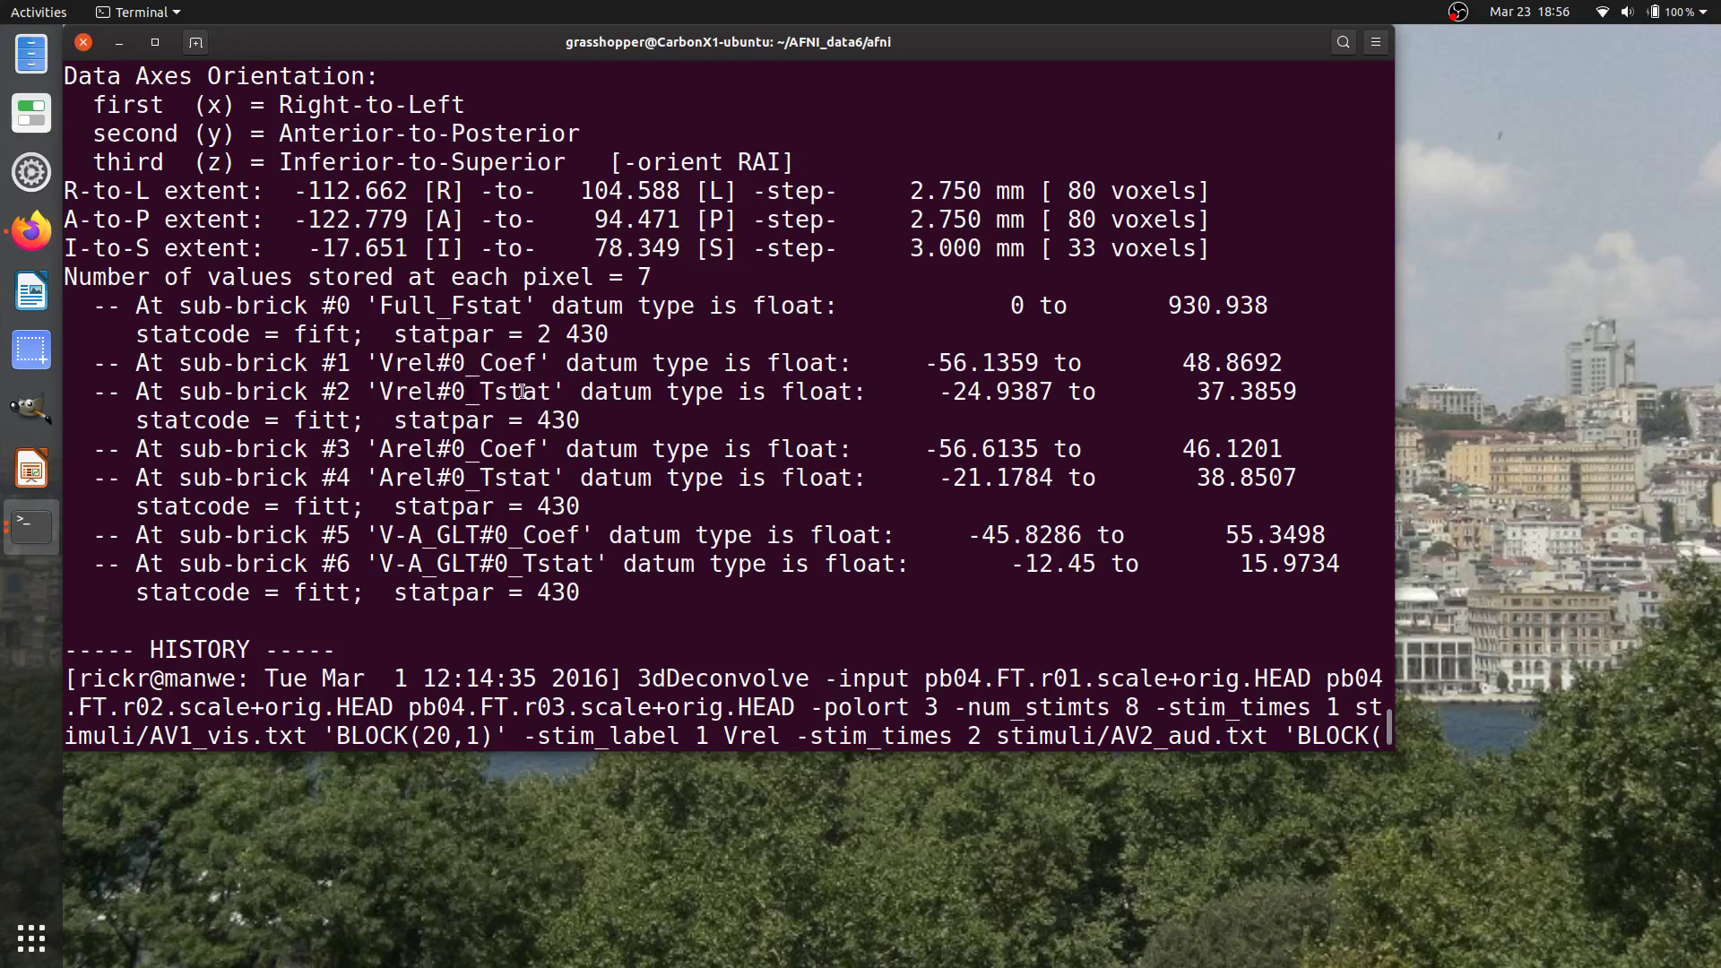
double_click(471, 420)
left_click_drag(471, 421, 573, 420)
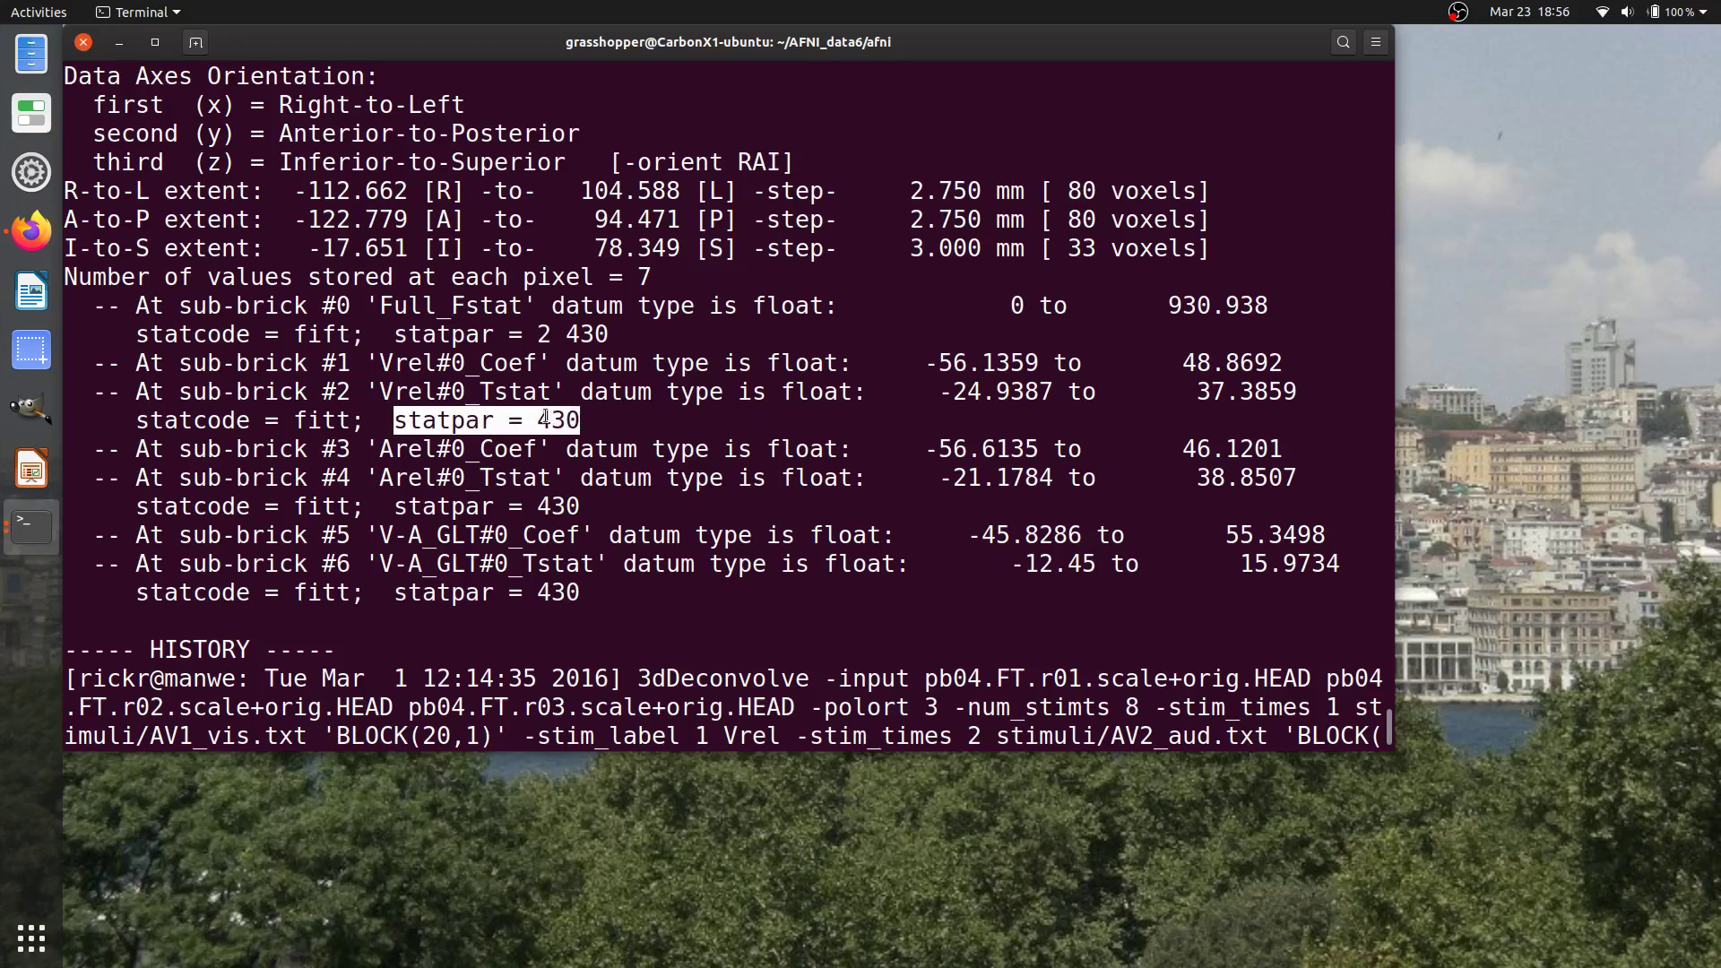
Highlight the Arel#0 and V-A_GLT#0 Coef and Tstat sub-brick labels.
double_click(410, 364)
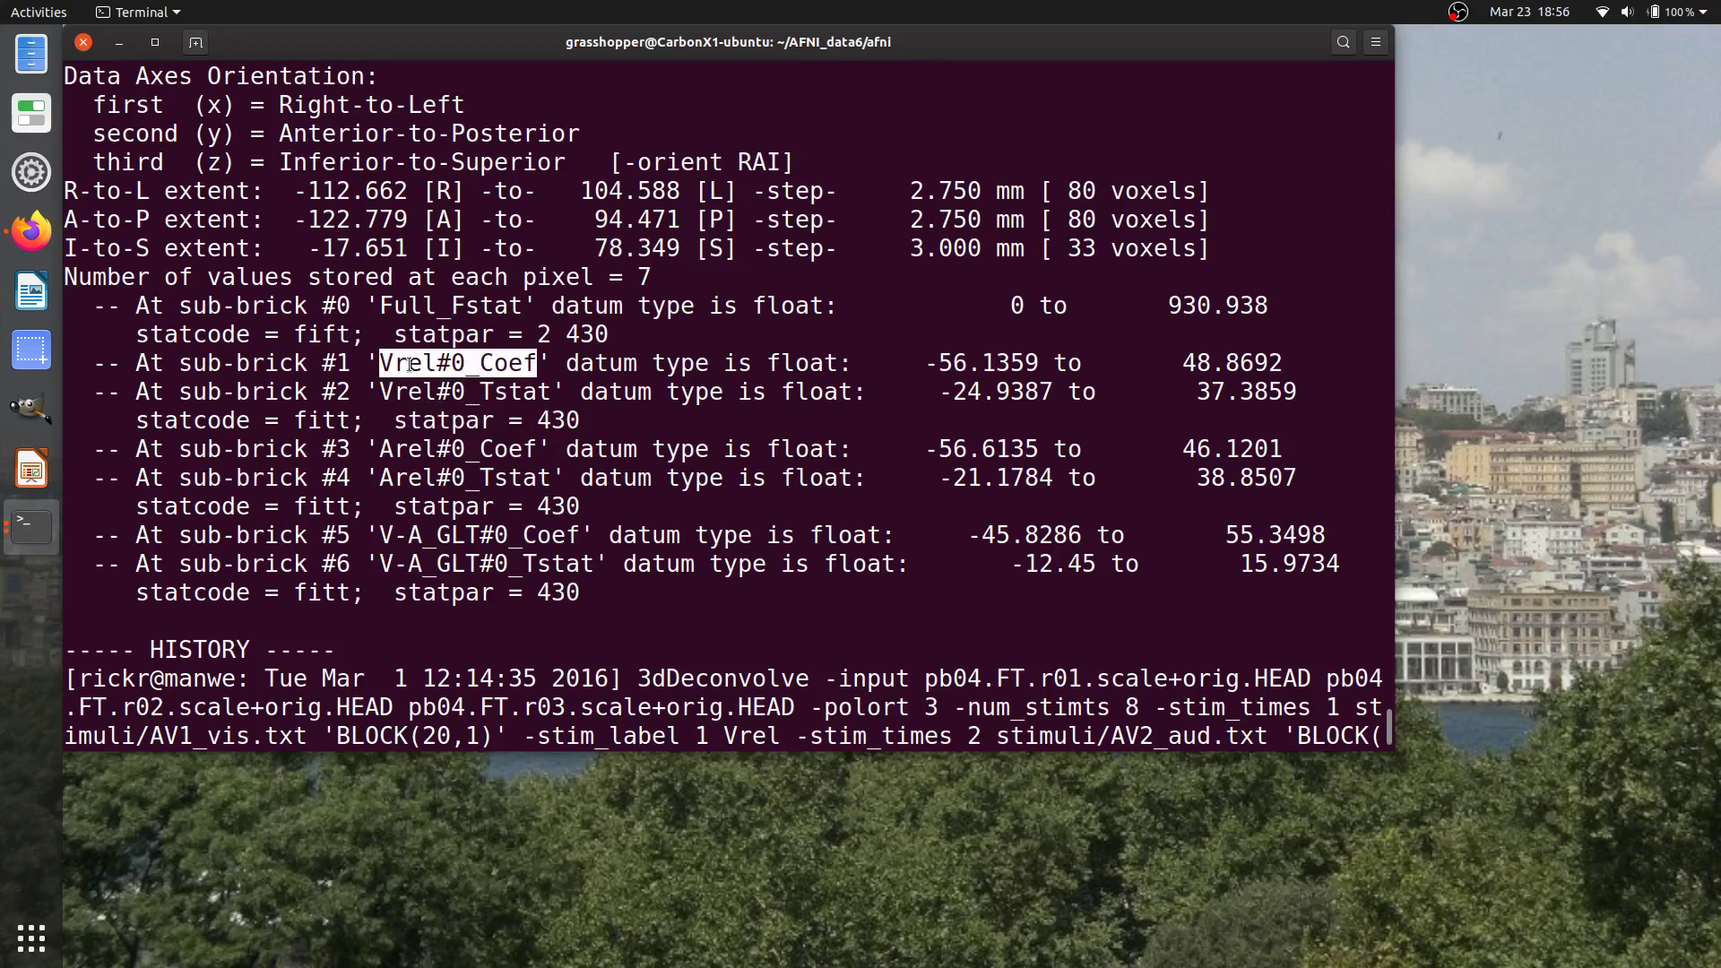
double_click(414, 449)
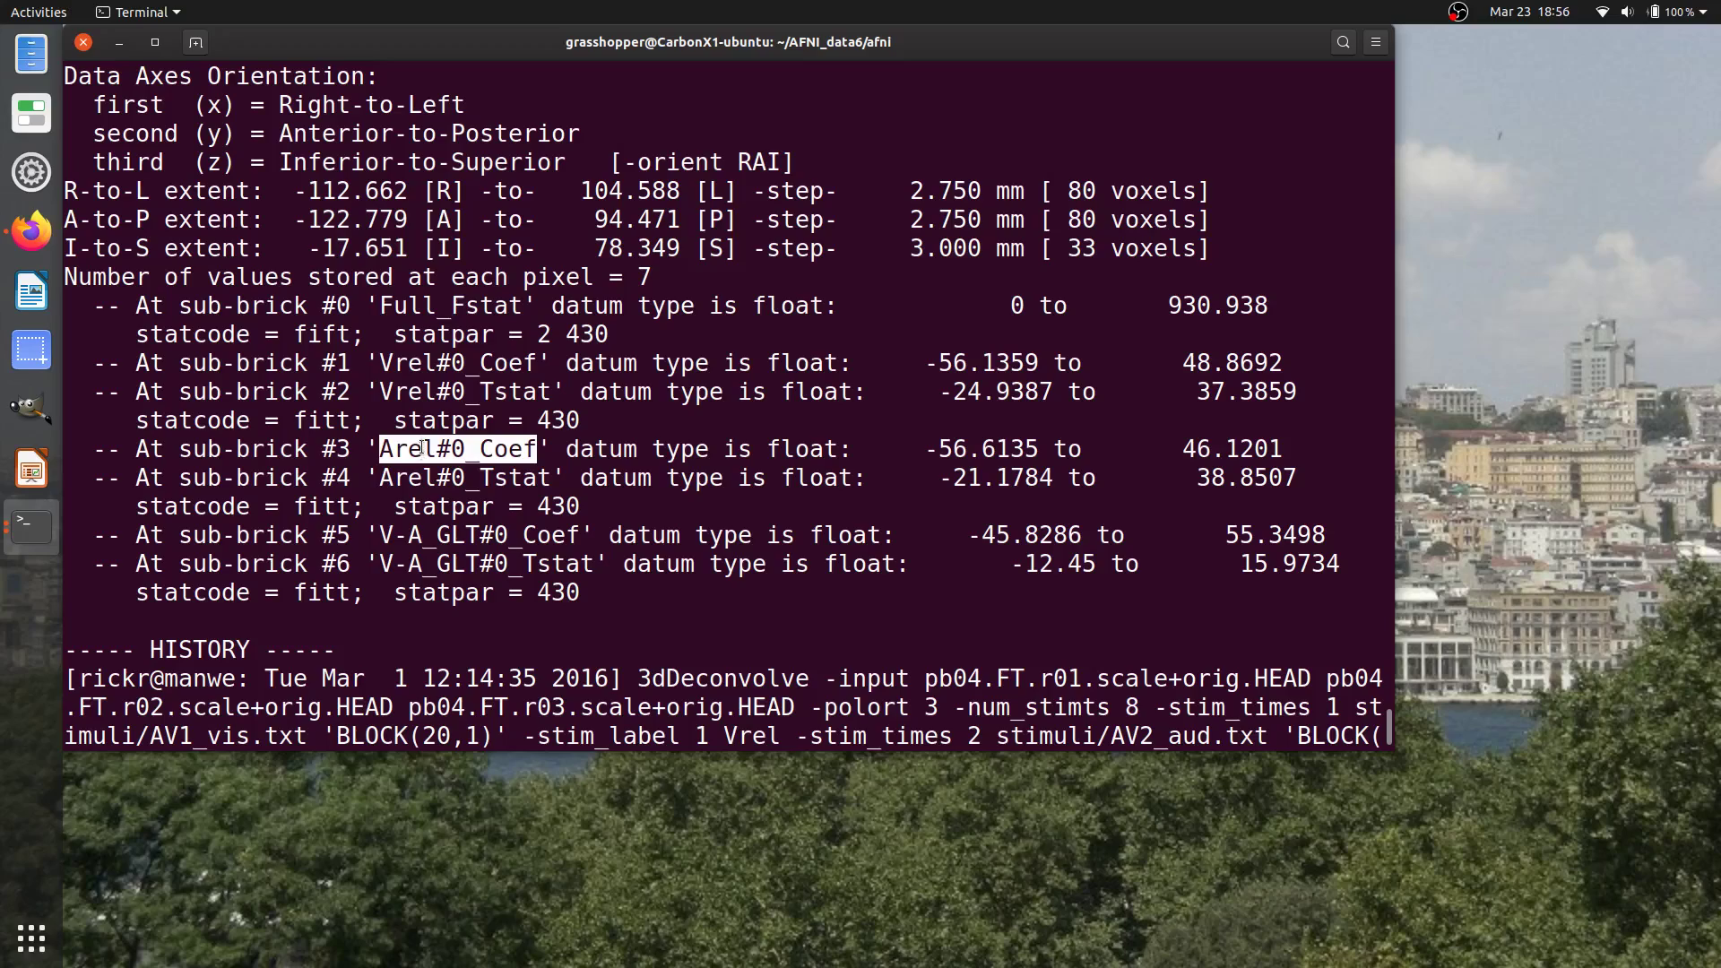
double_click(423, 479)
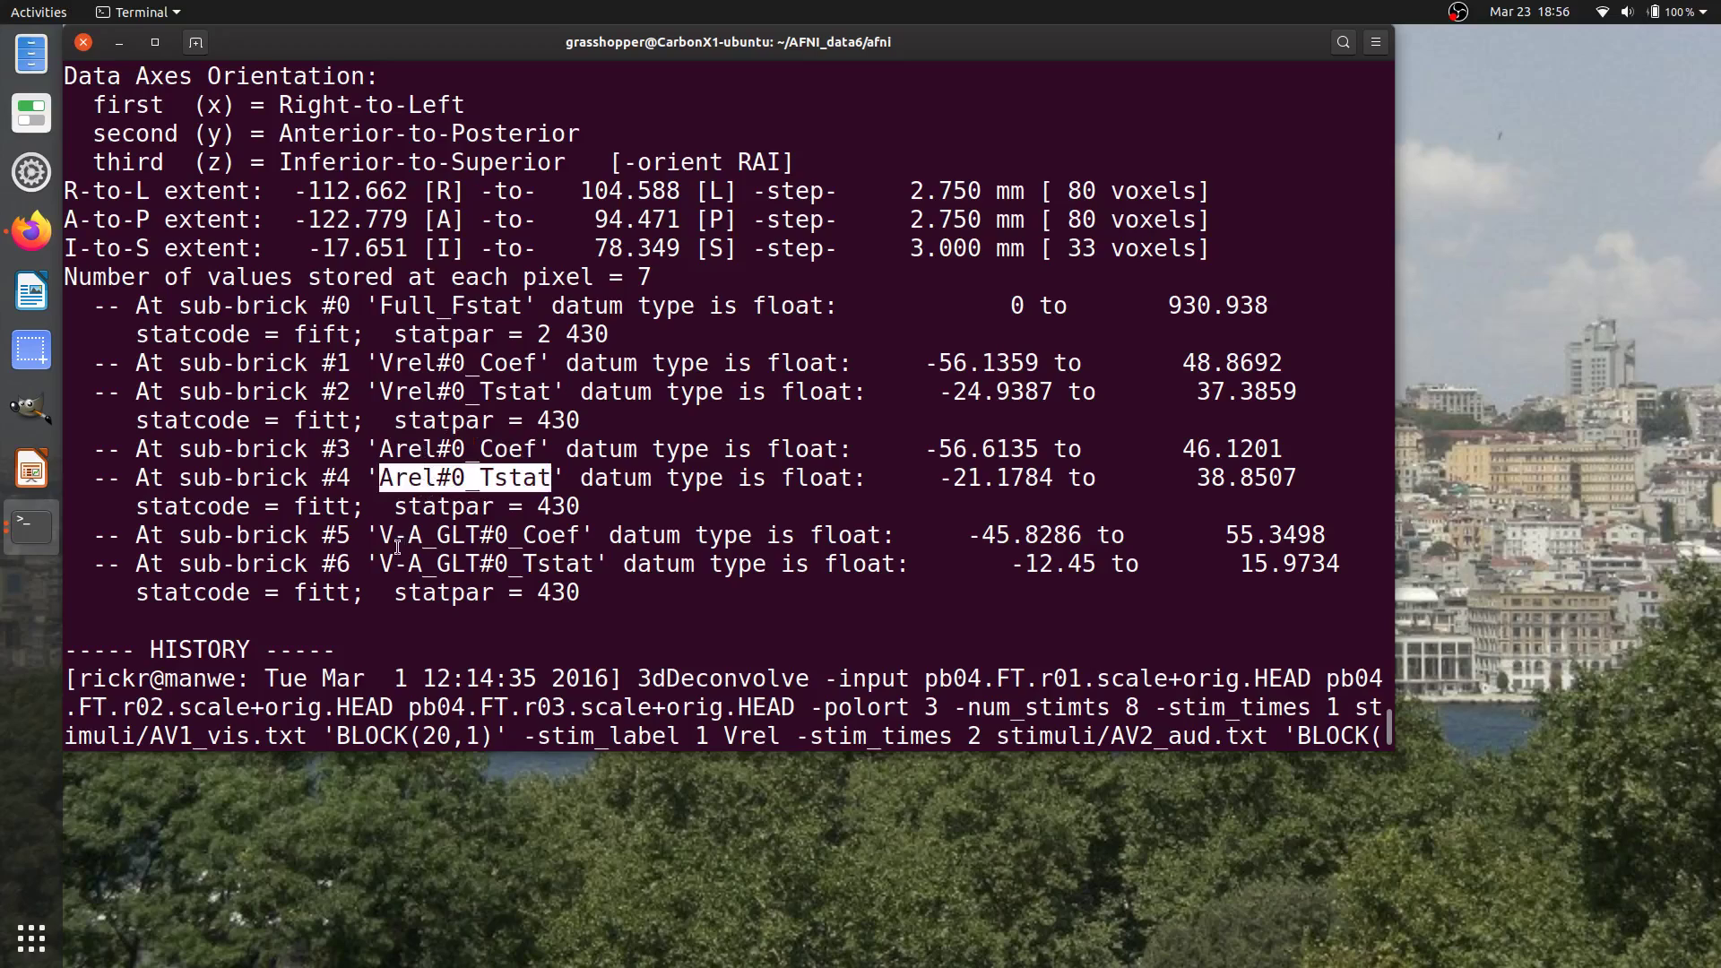
left_click_drag(380, 535, 579, 535)
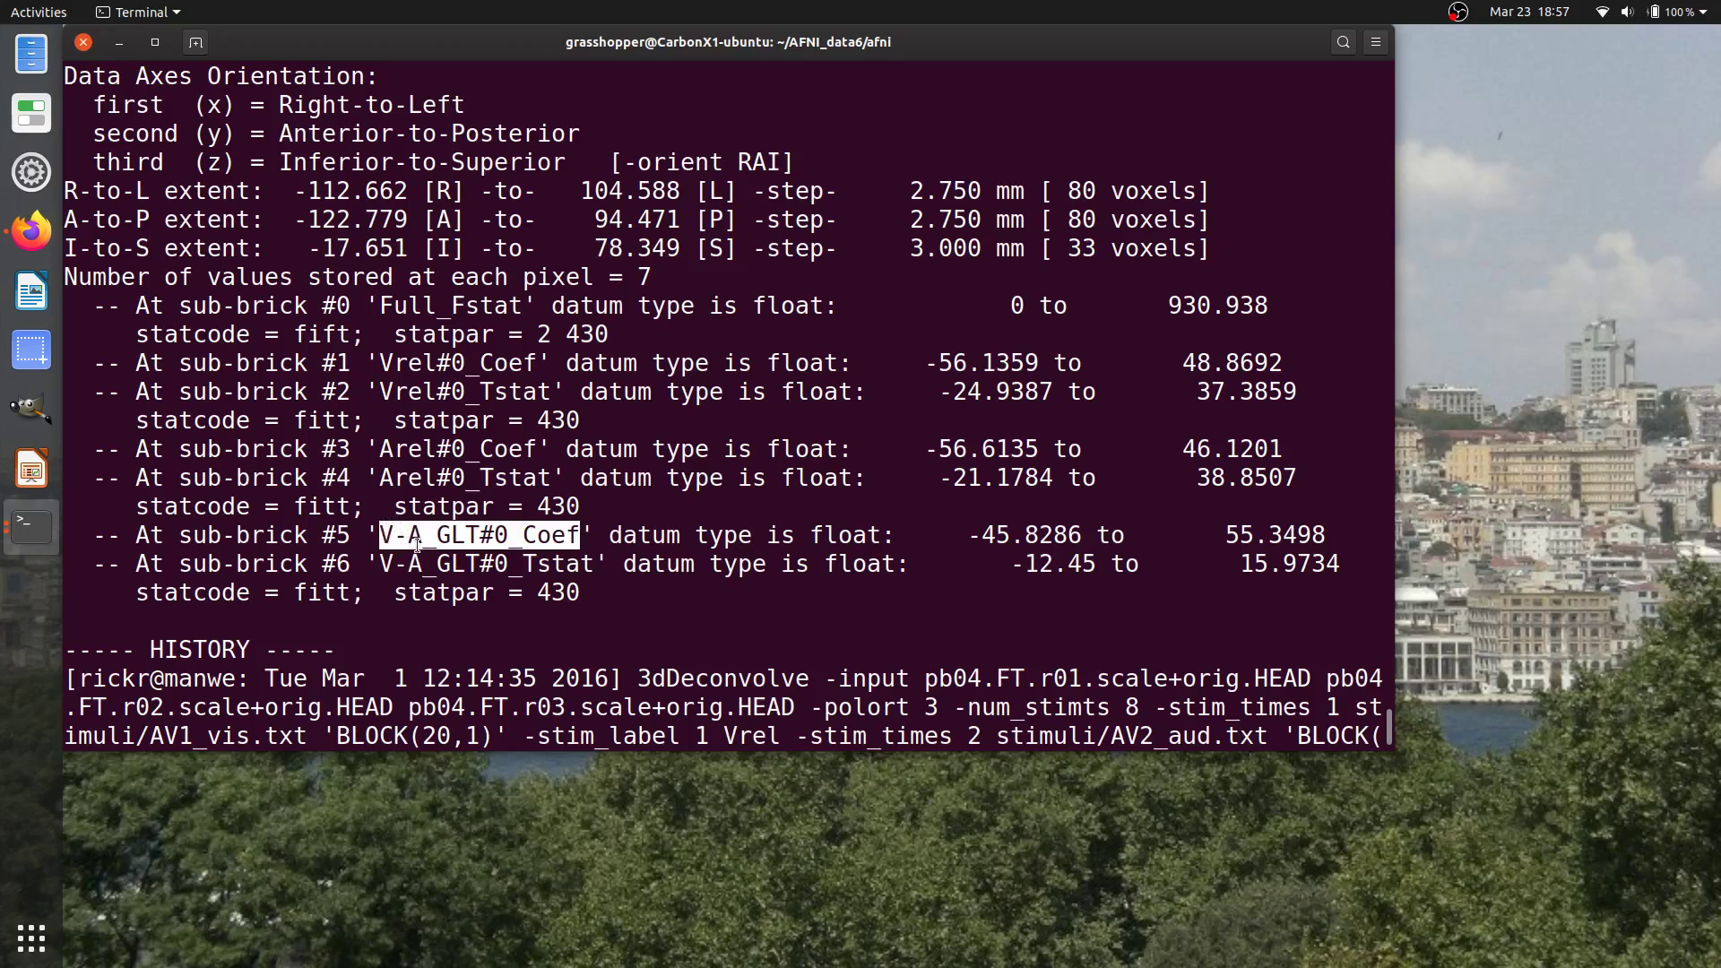
double_click(473, 536)
double_click(473, 564)
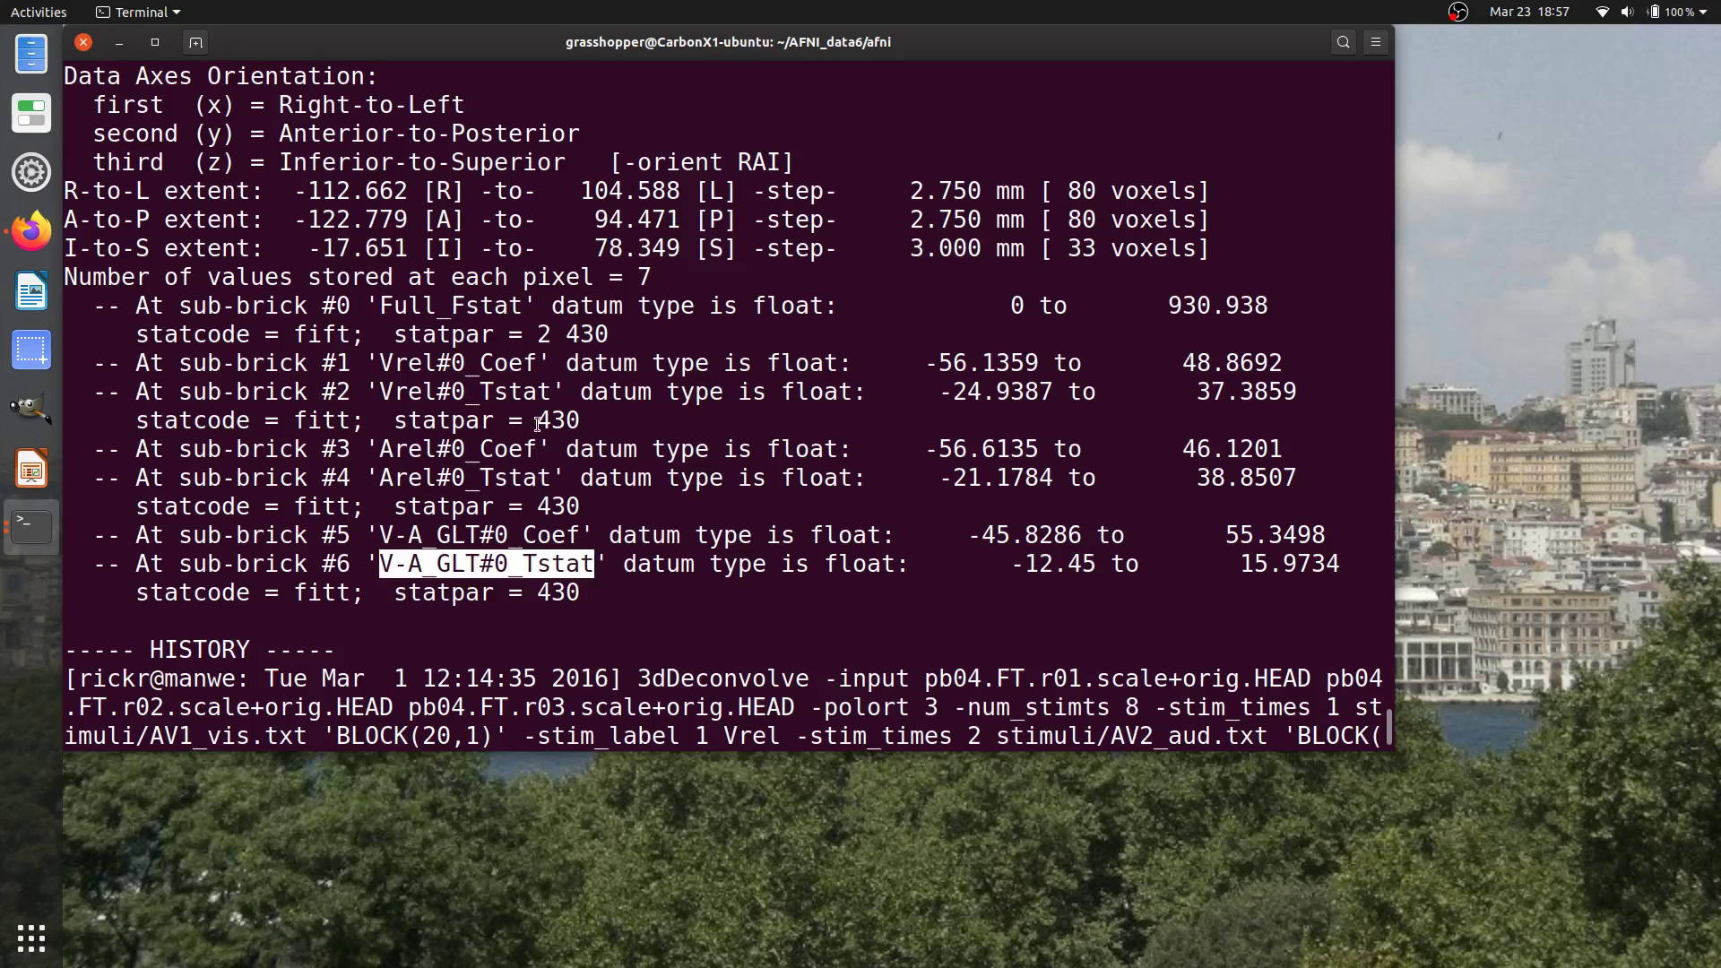
Clear the terminal and launch AFNI with the afni command.
key("ctrl+l")
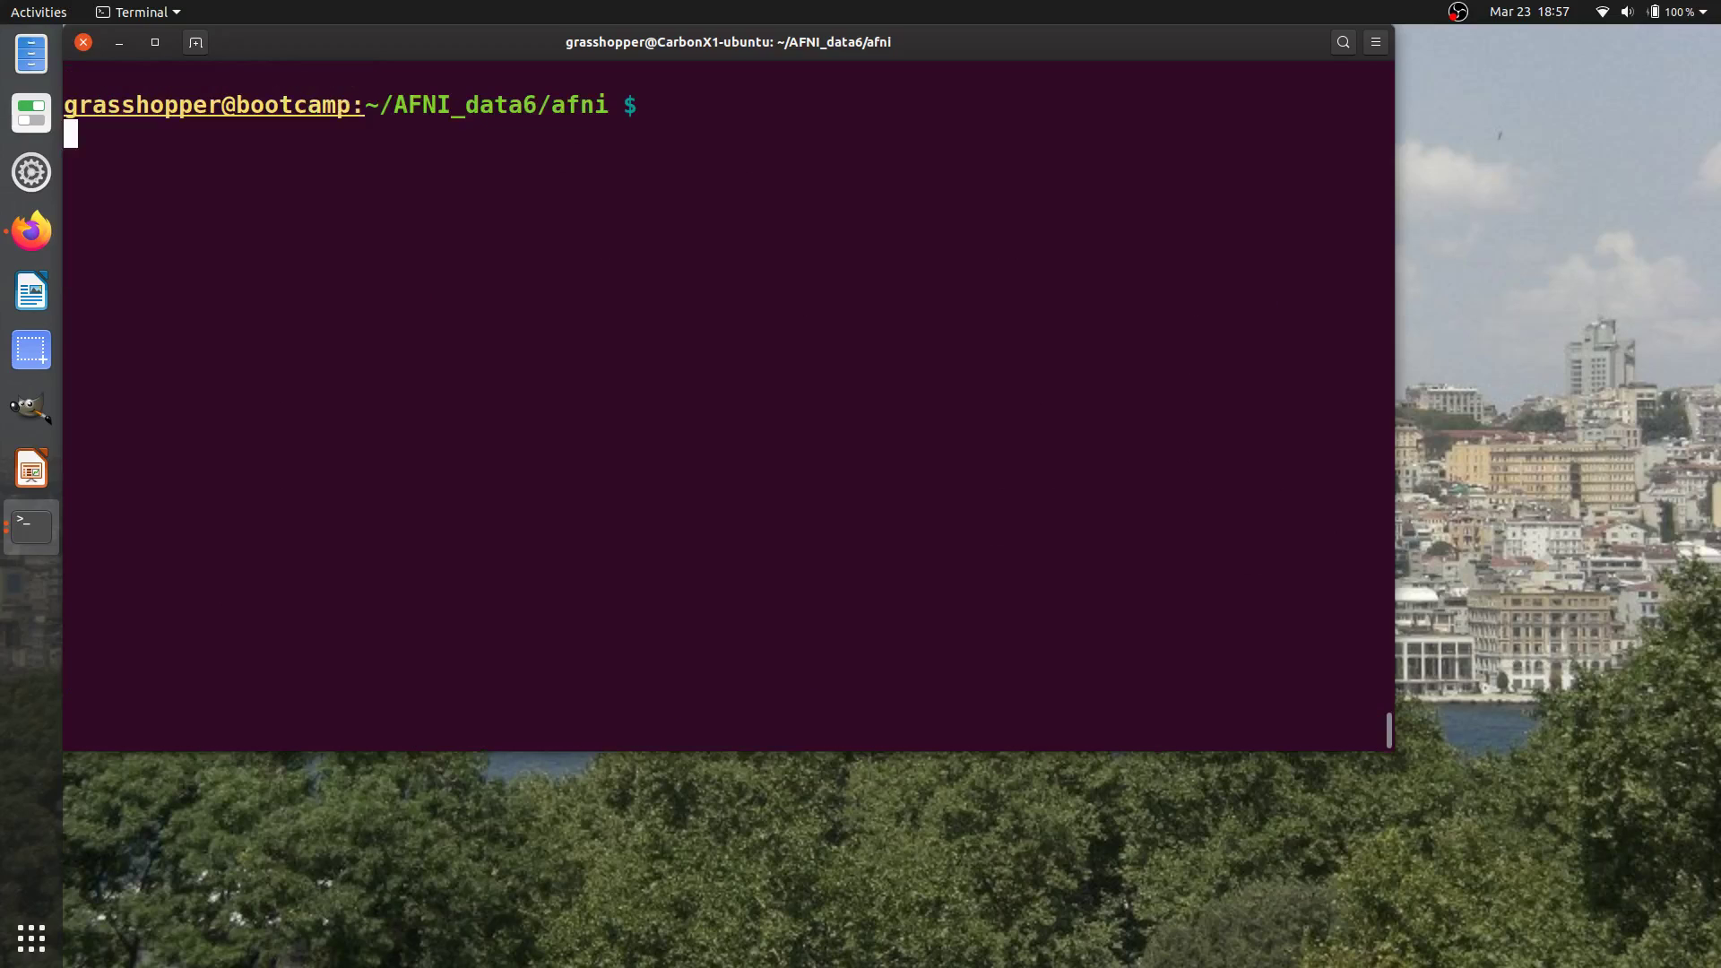
type("afni")
key("Return")
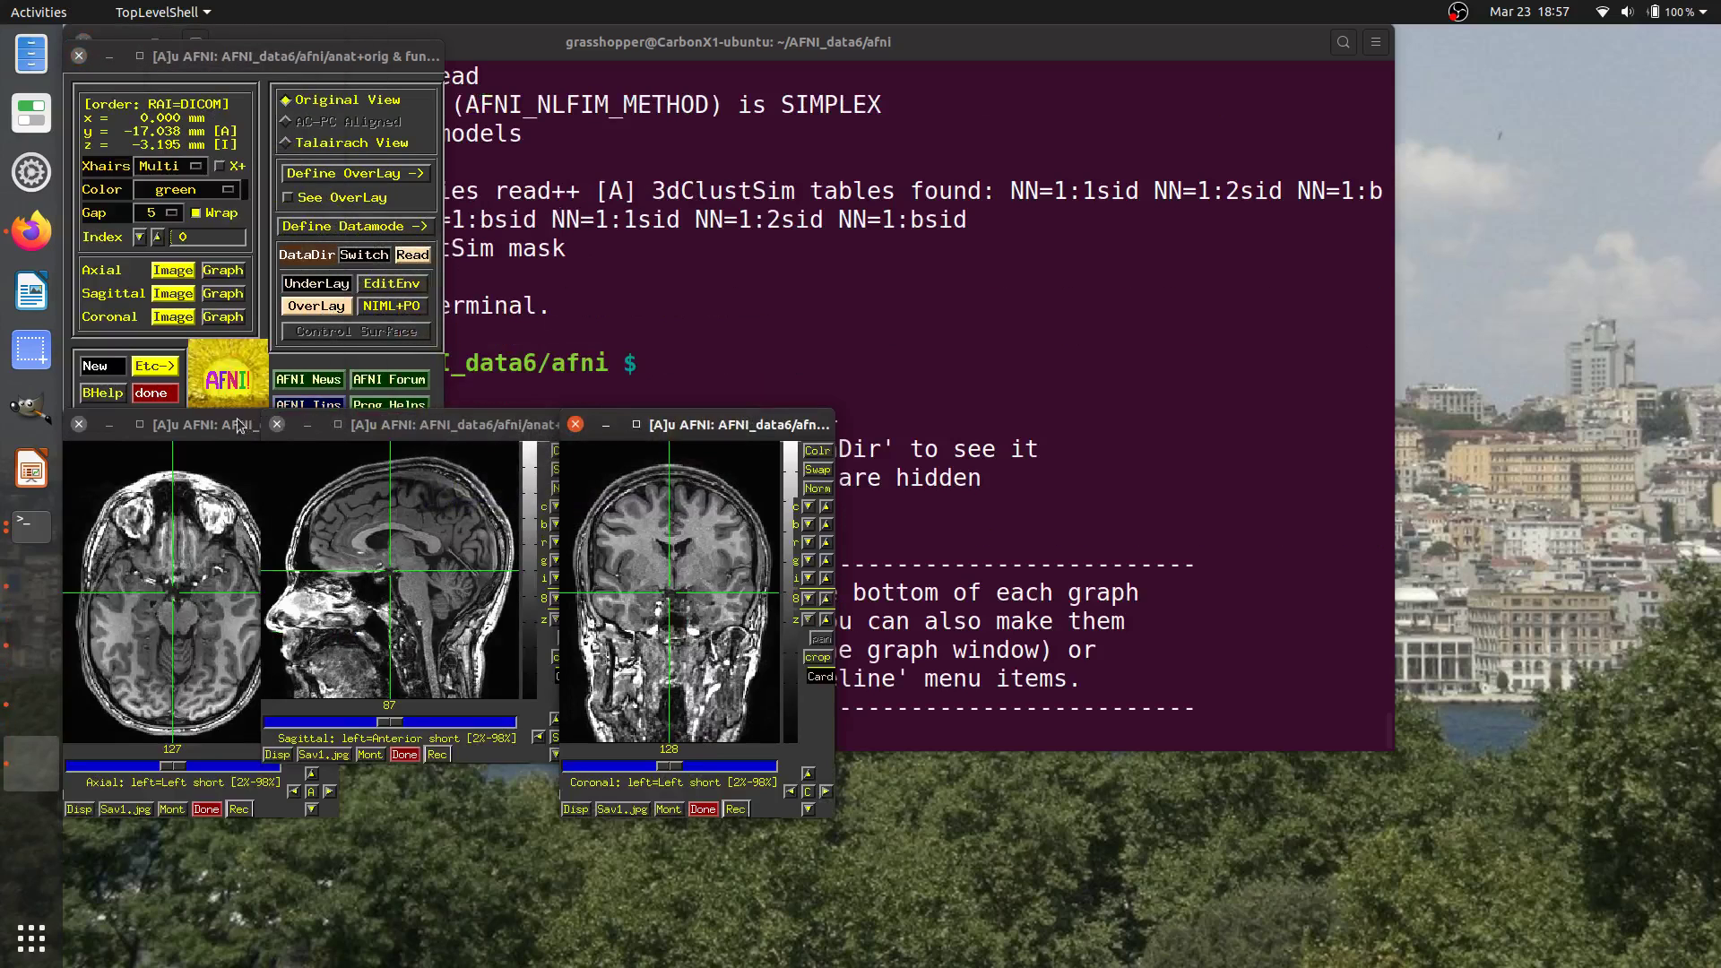
Move the axial viewer to the upper right, enlarge it, and load func_slim as overlay.
left_click_drag(235, 425, 1094, 50)
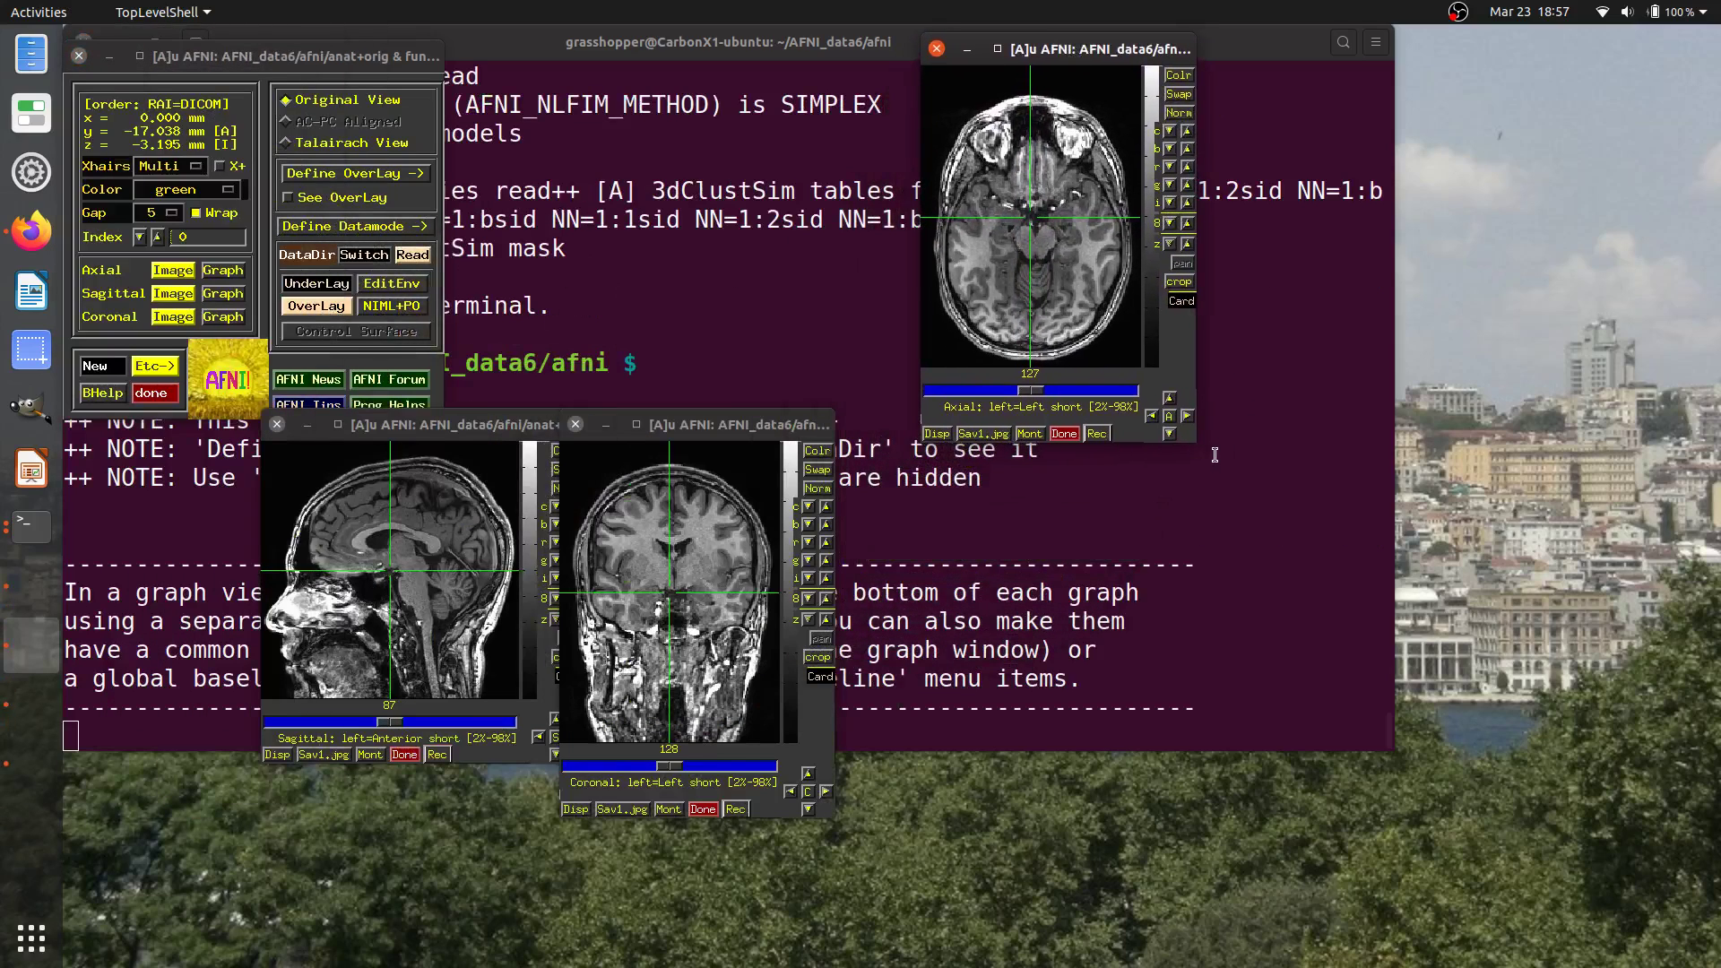
left_click_drag(1198, 441, 1381, 711)
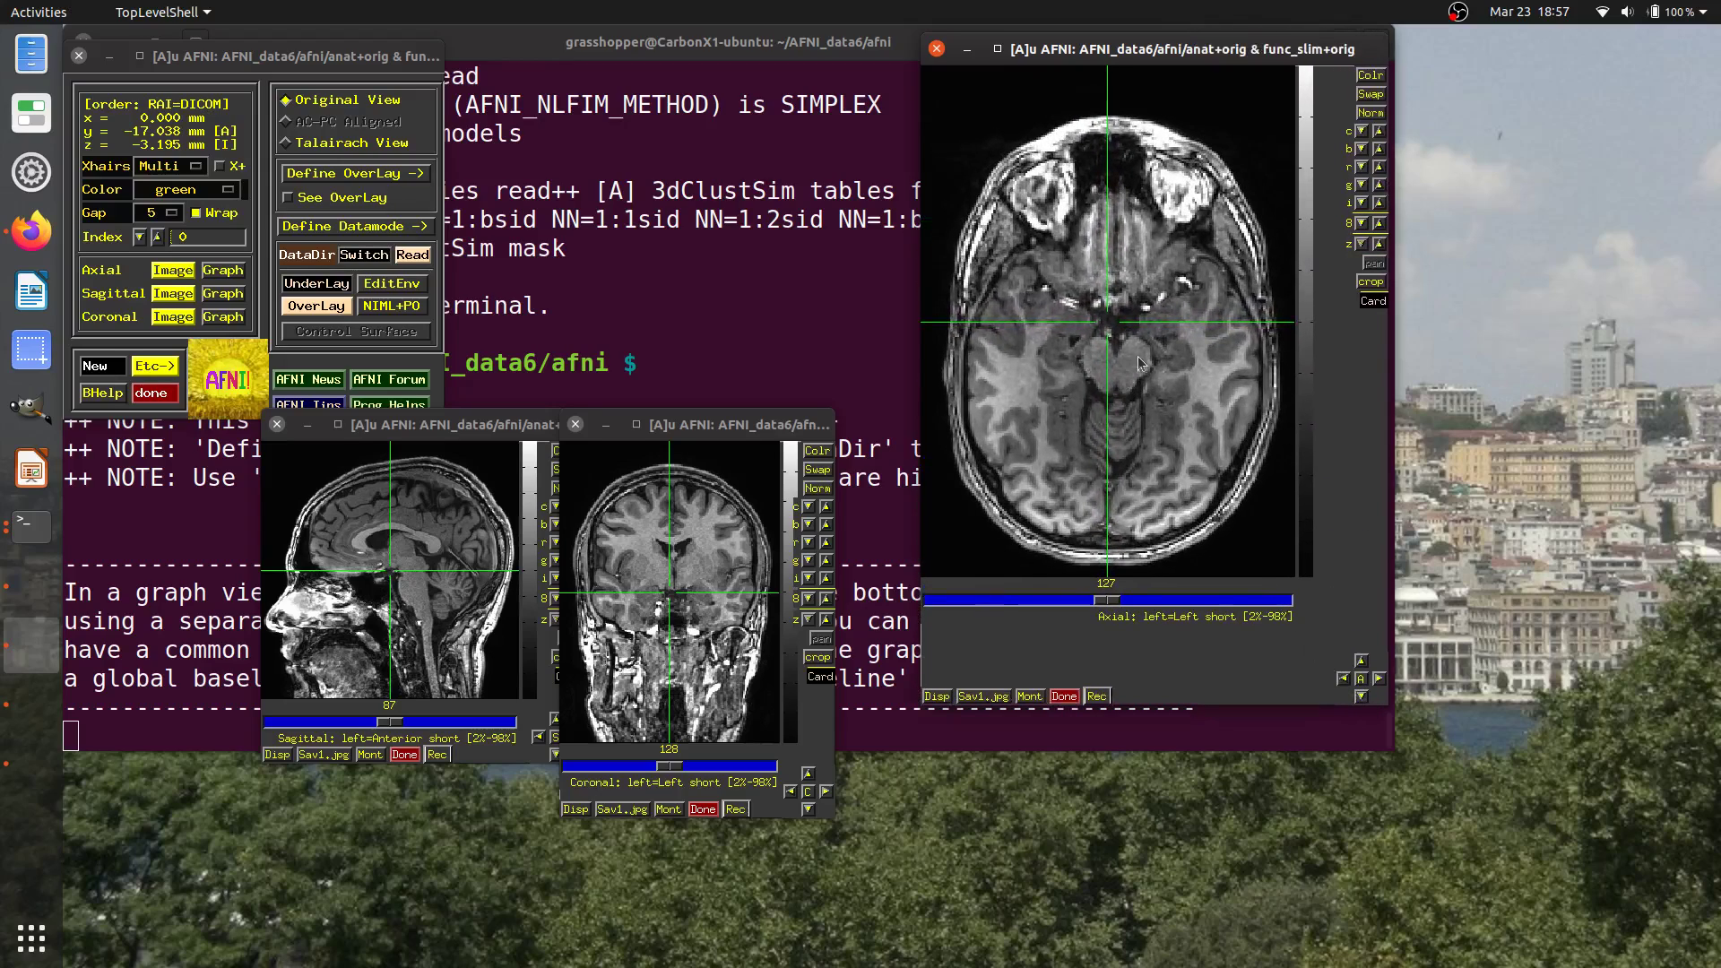
left_click(315, 304)
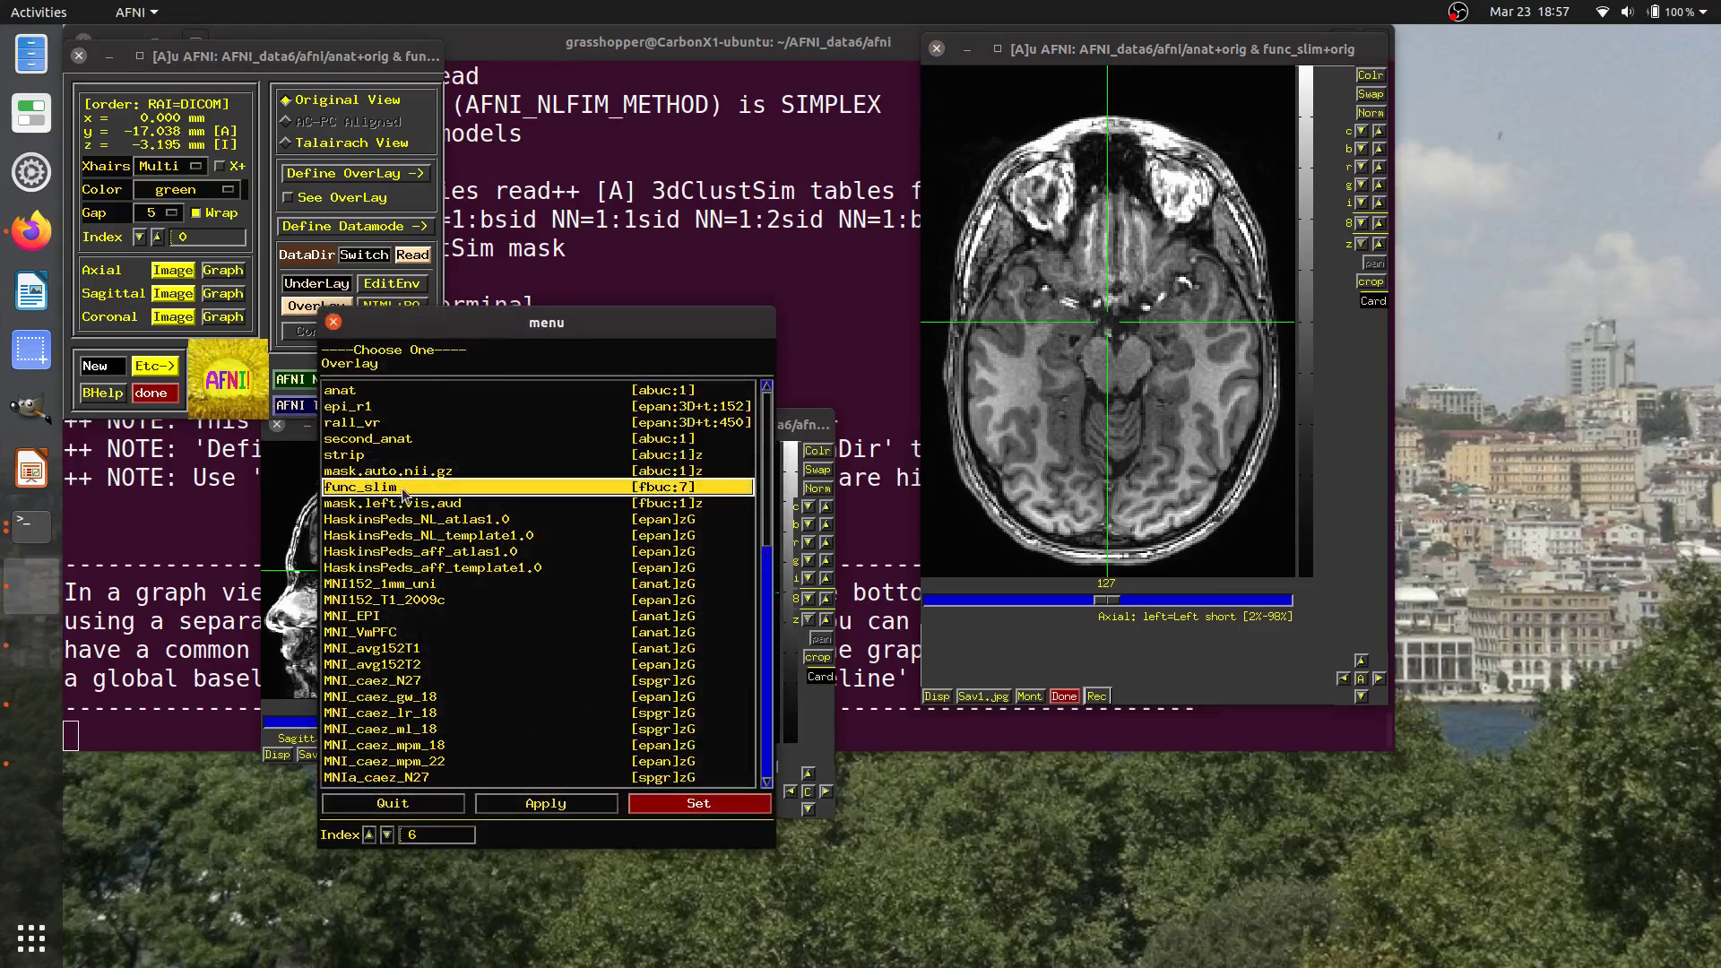
left_click(696, 804)
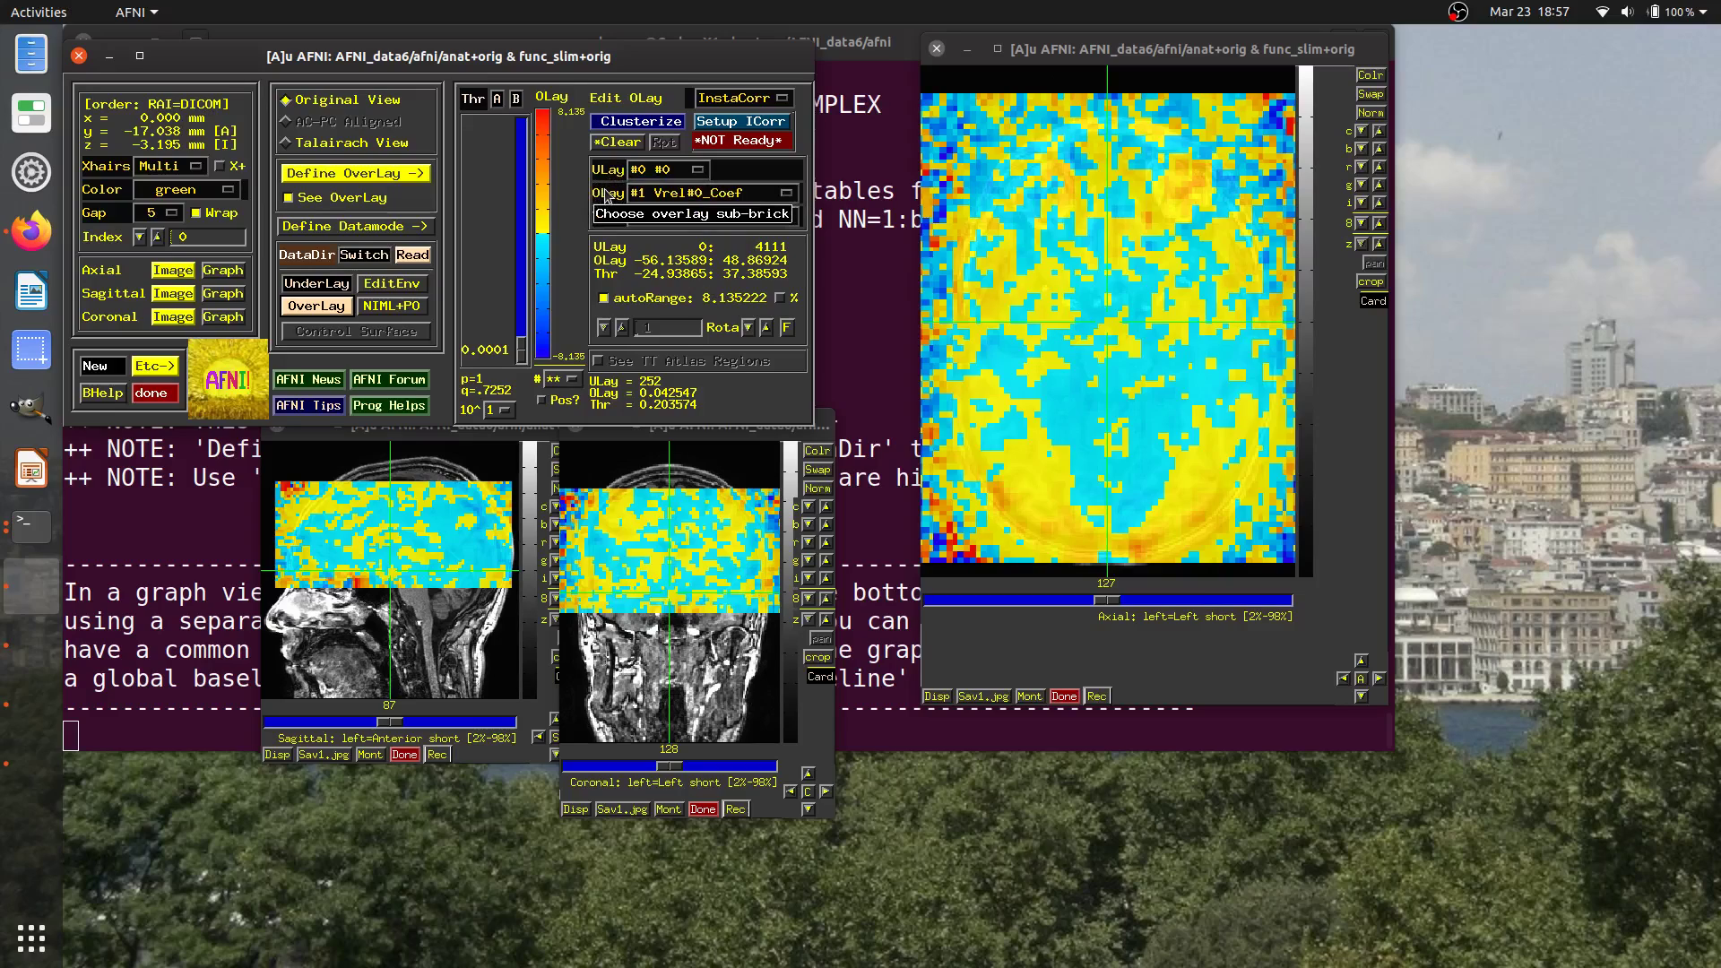
Set the overlay to Vrel#0_Coef with Vrel#0_Tstat threshold, and drop the threshold to 0.
left_click(667, 194)
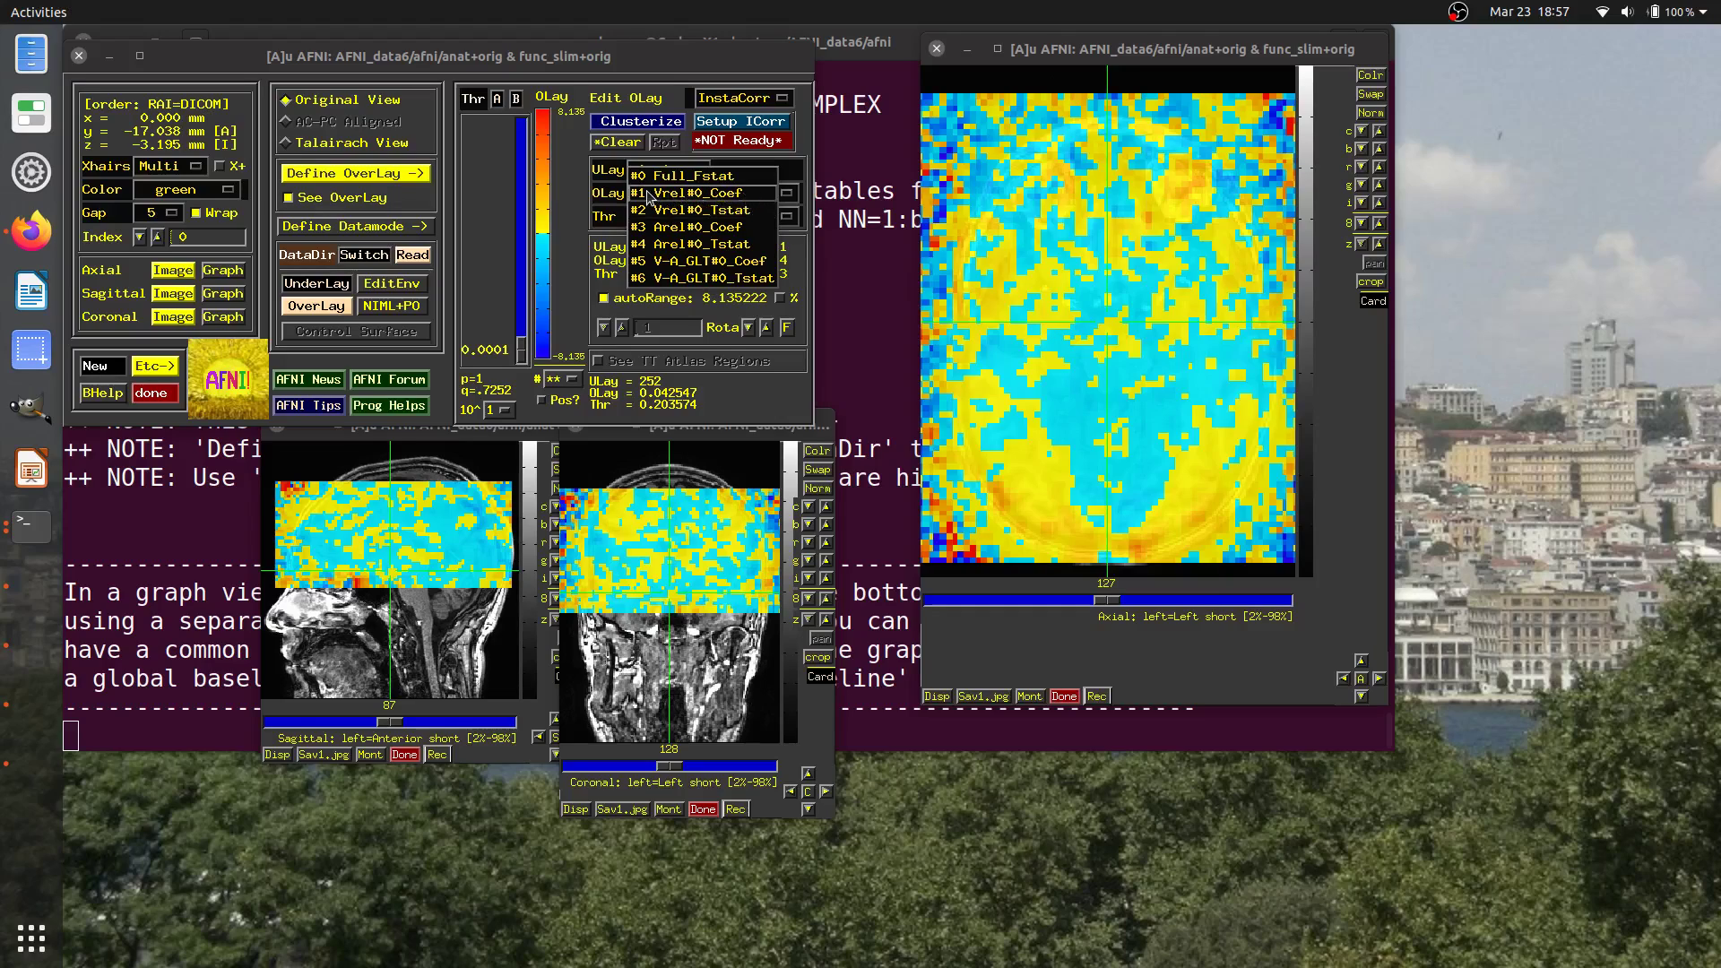
left_click(751, 195)
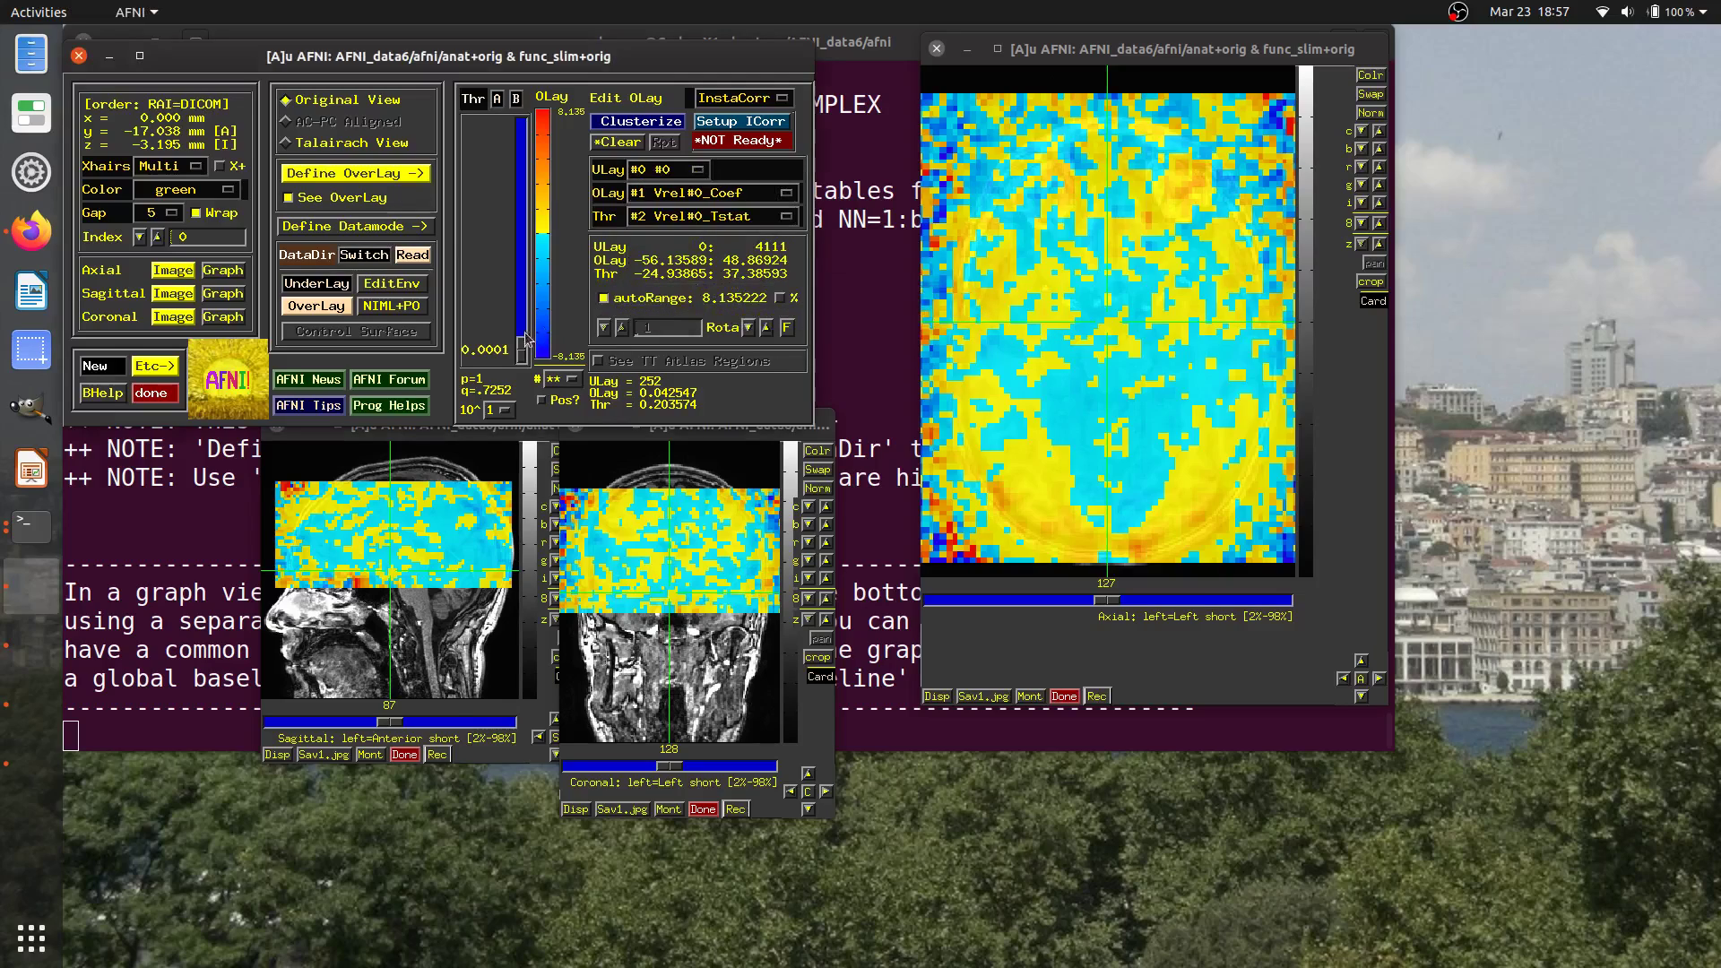
left_click(520, 359)
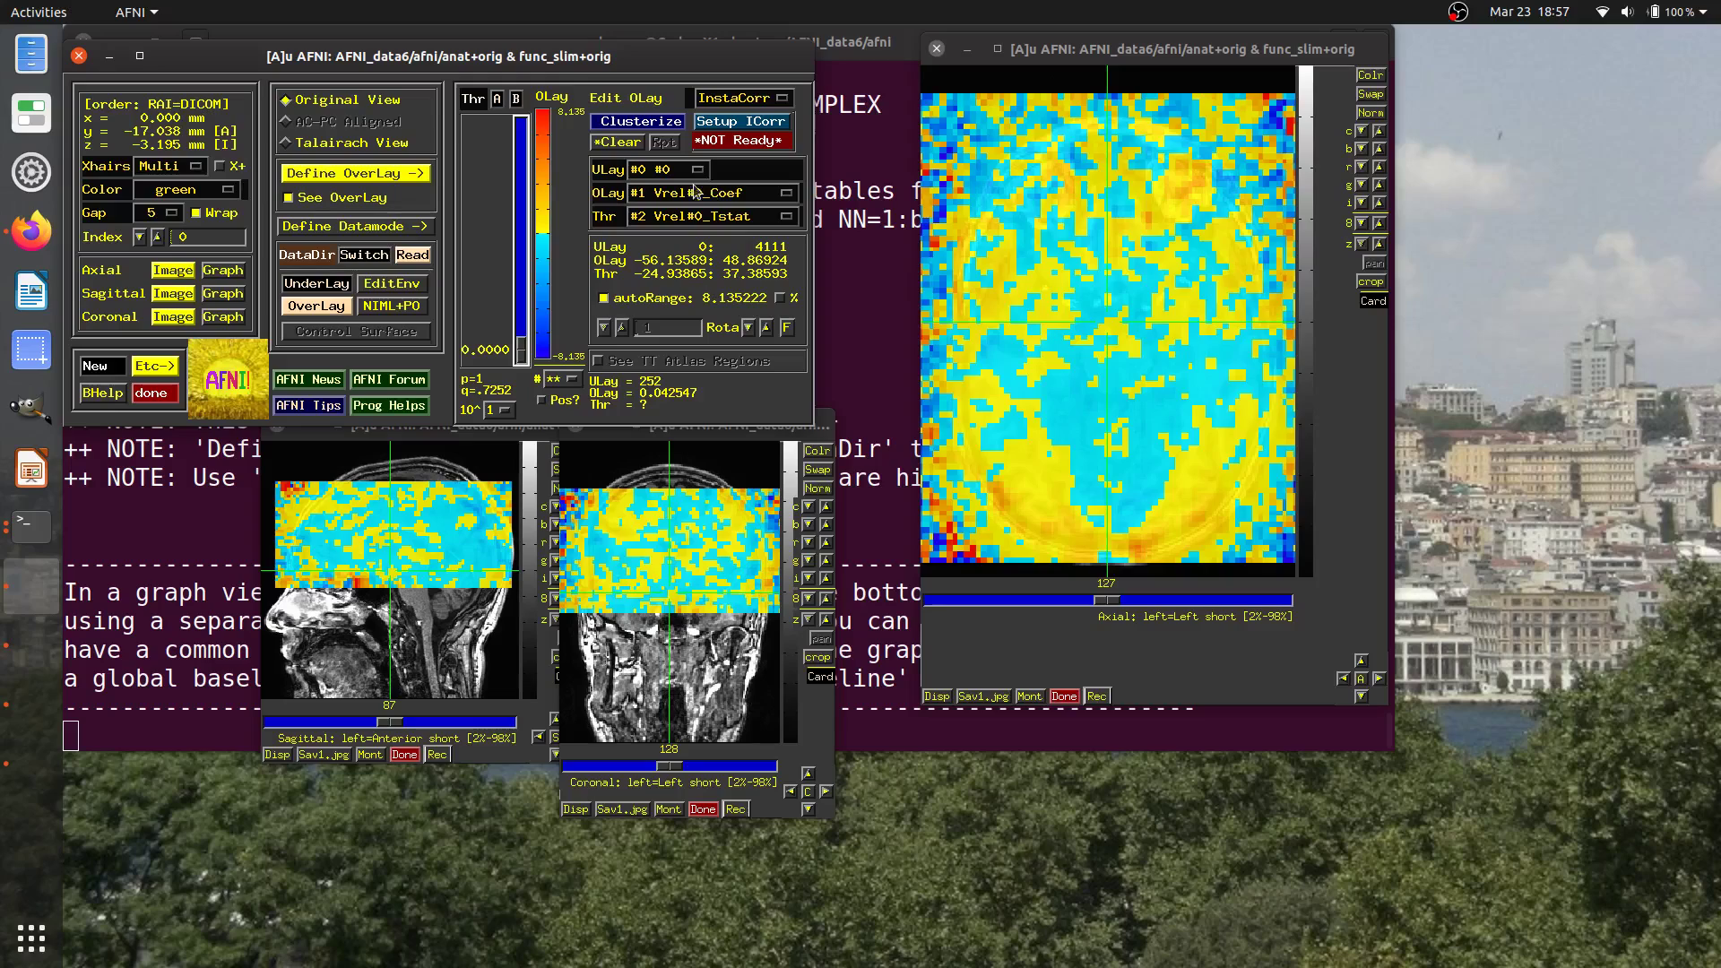
Reduce the overlay opacity to 5 and place the crosshair on axial slice 130.
left_click(1360, 224)
left_click(1360, 223)
left_click(1360, 223)
scroll(1129, 448, "down", 1)
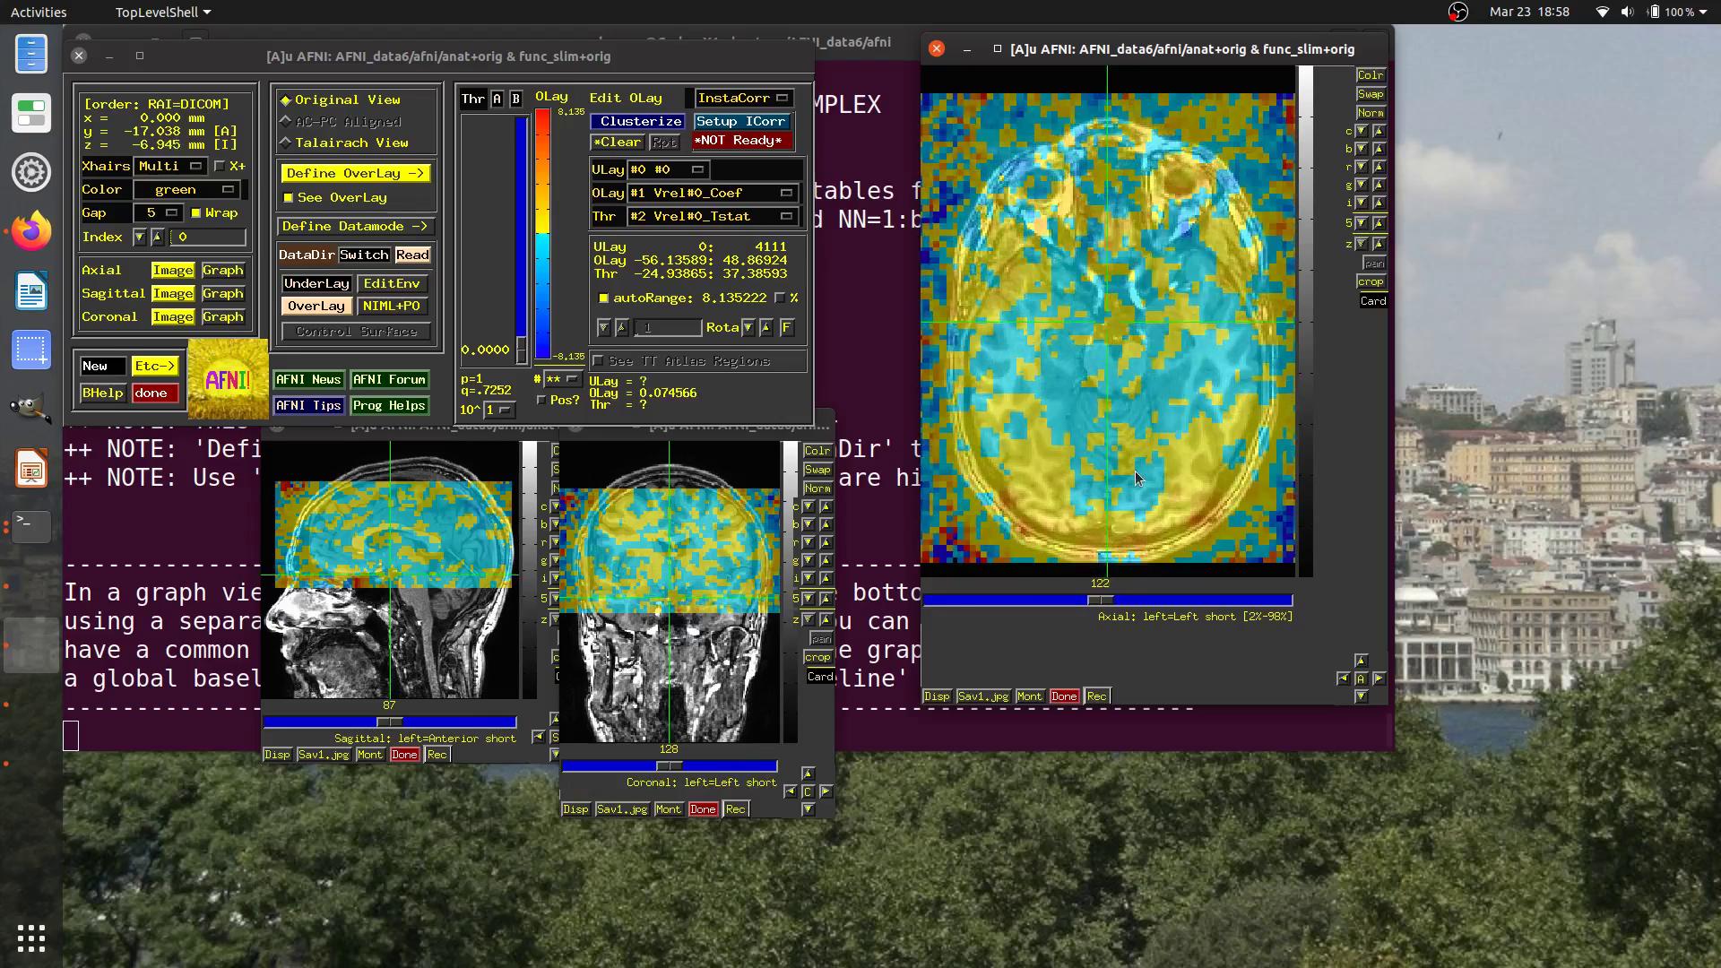
scroll(1137, 477, "up", 4)
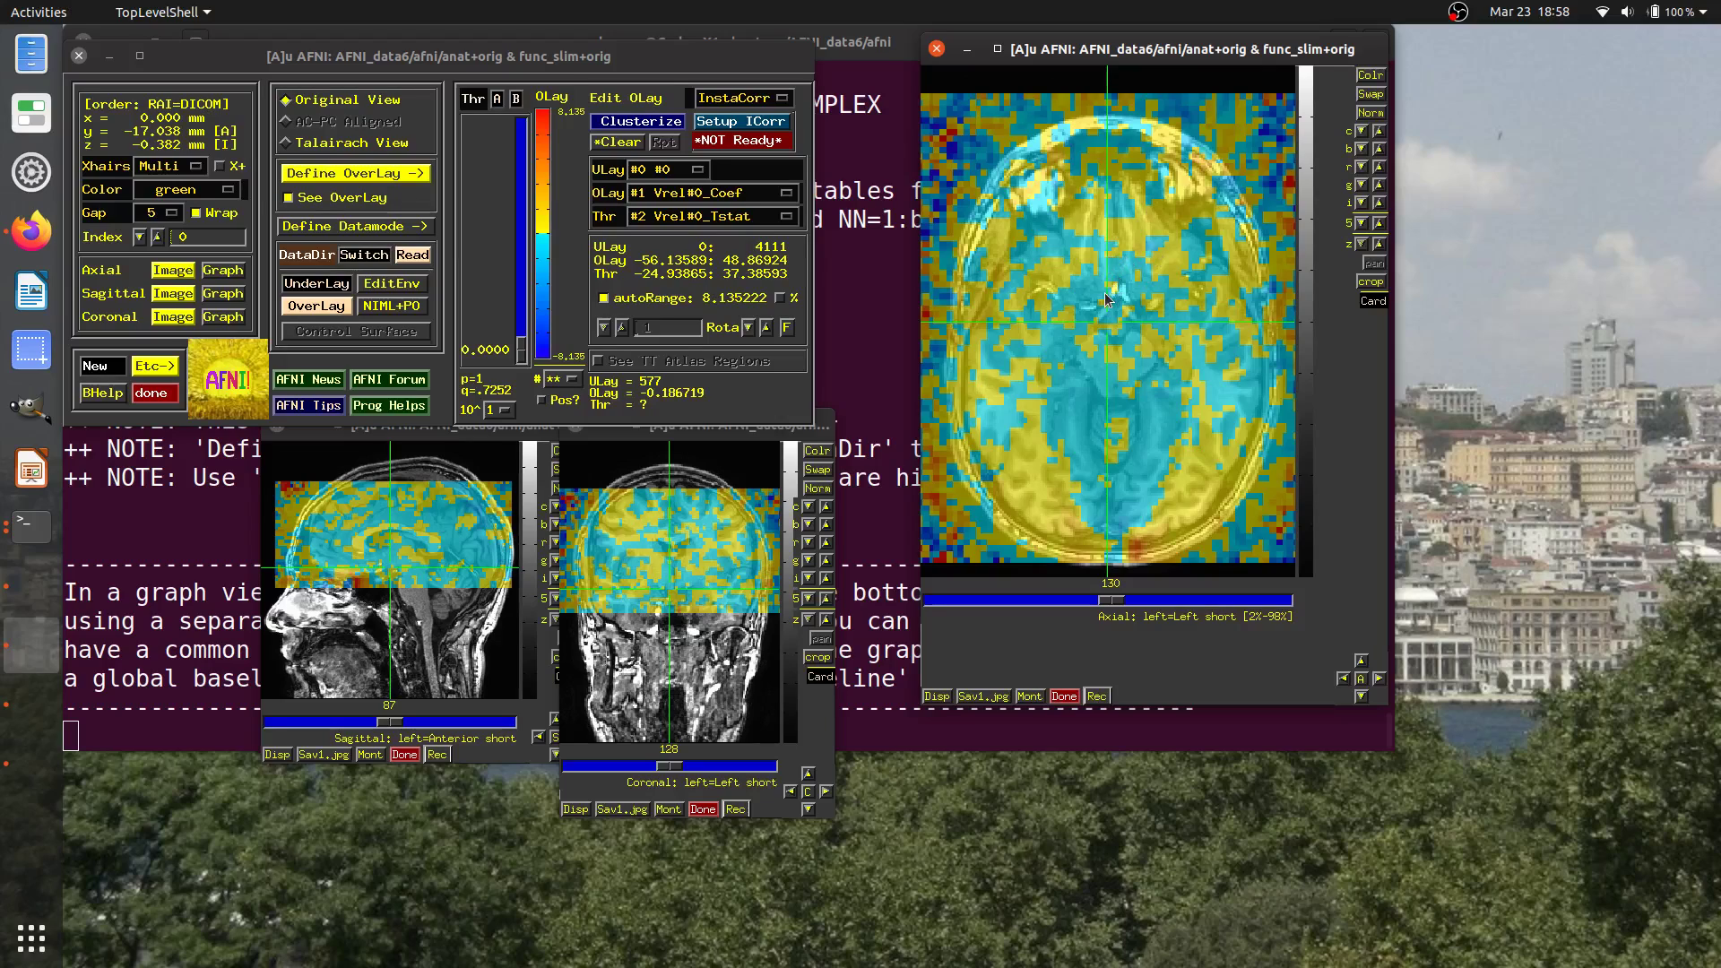
left_click(1090, 332)
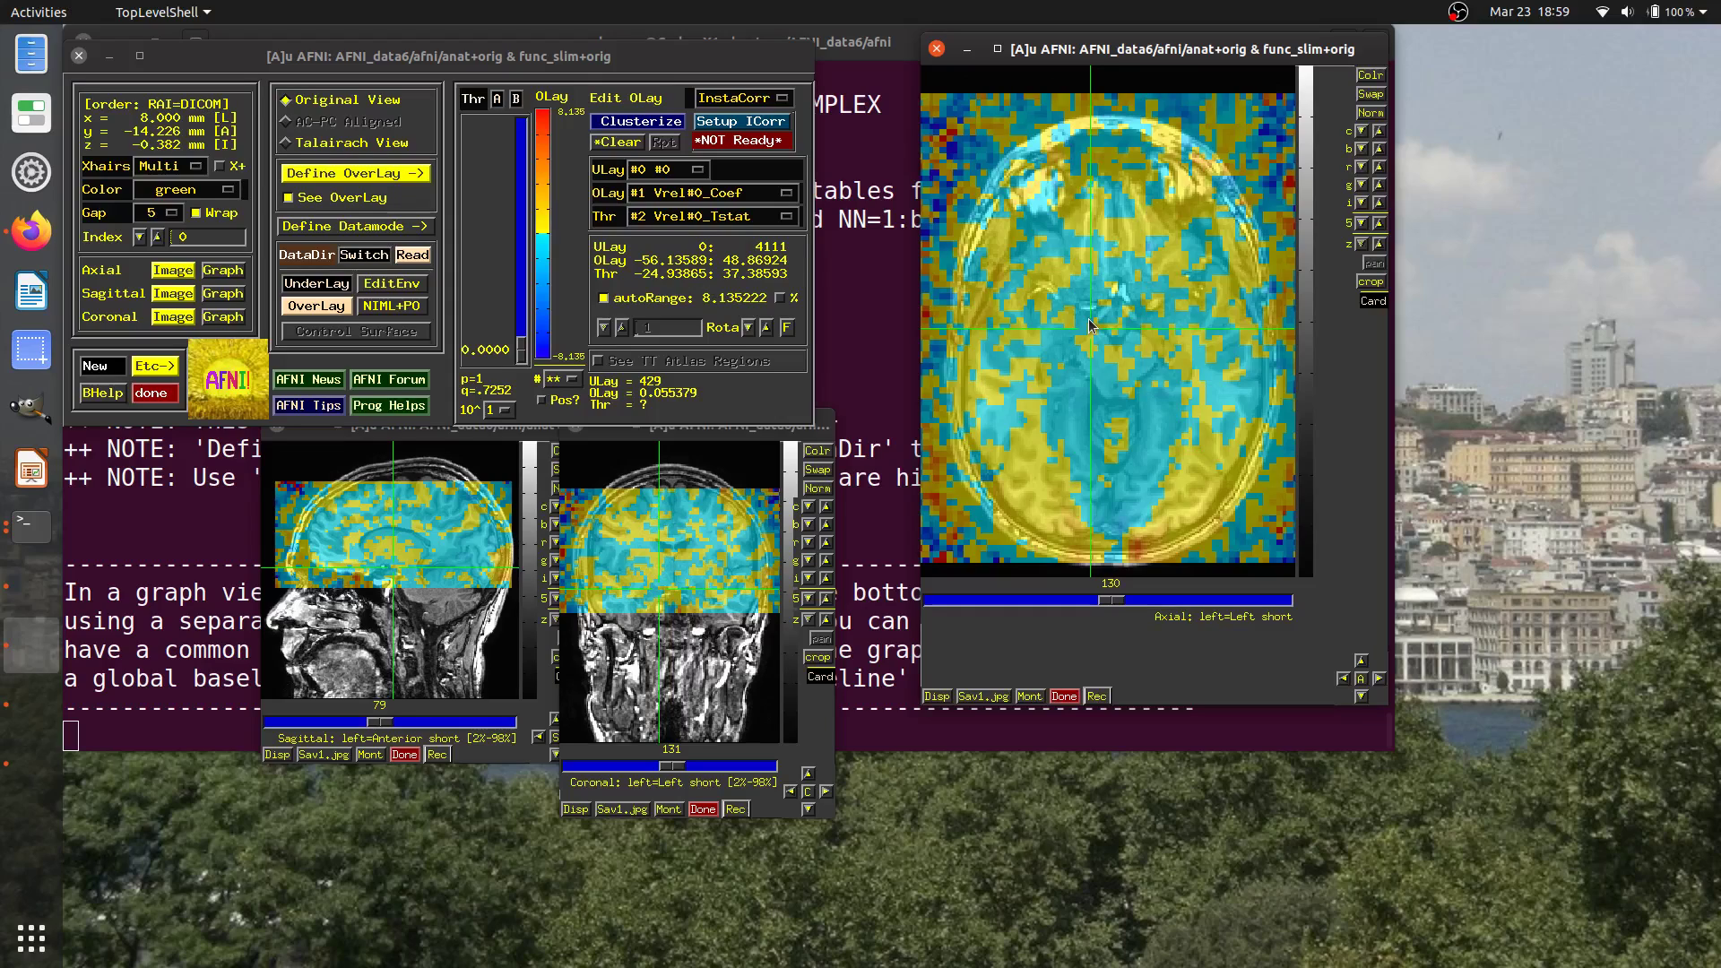
Bring up Firefox, view the bioRxiv commentary, then return to the ScienceDirect NeuroImage article.
left_click(3, 235)
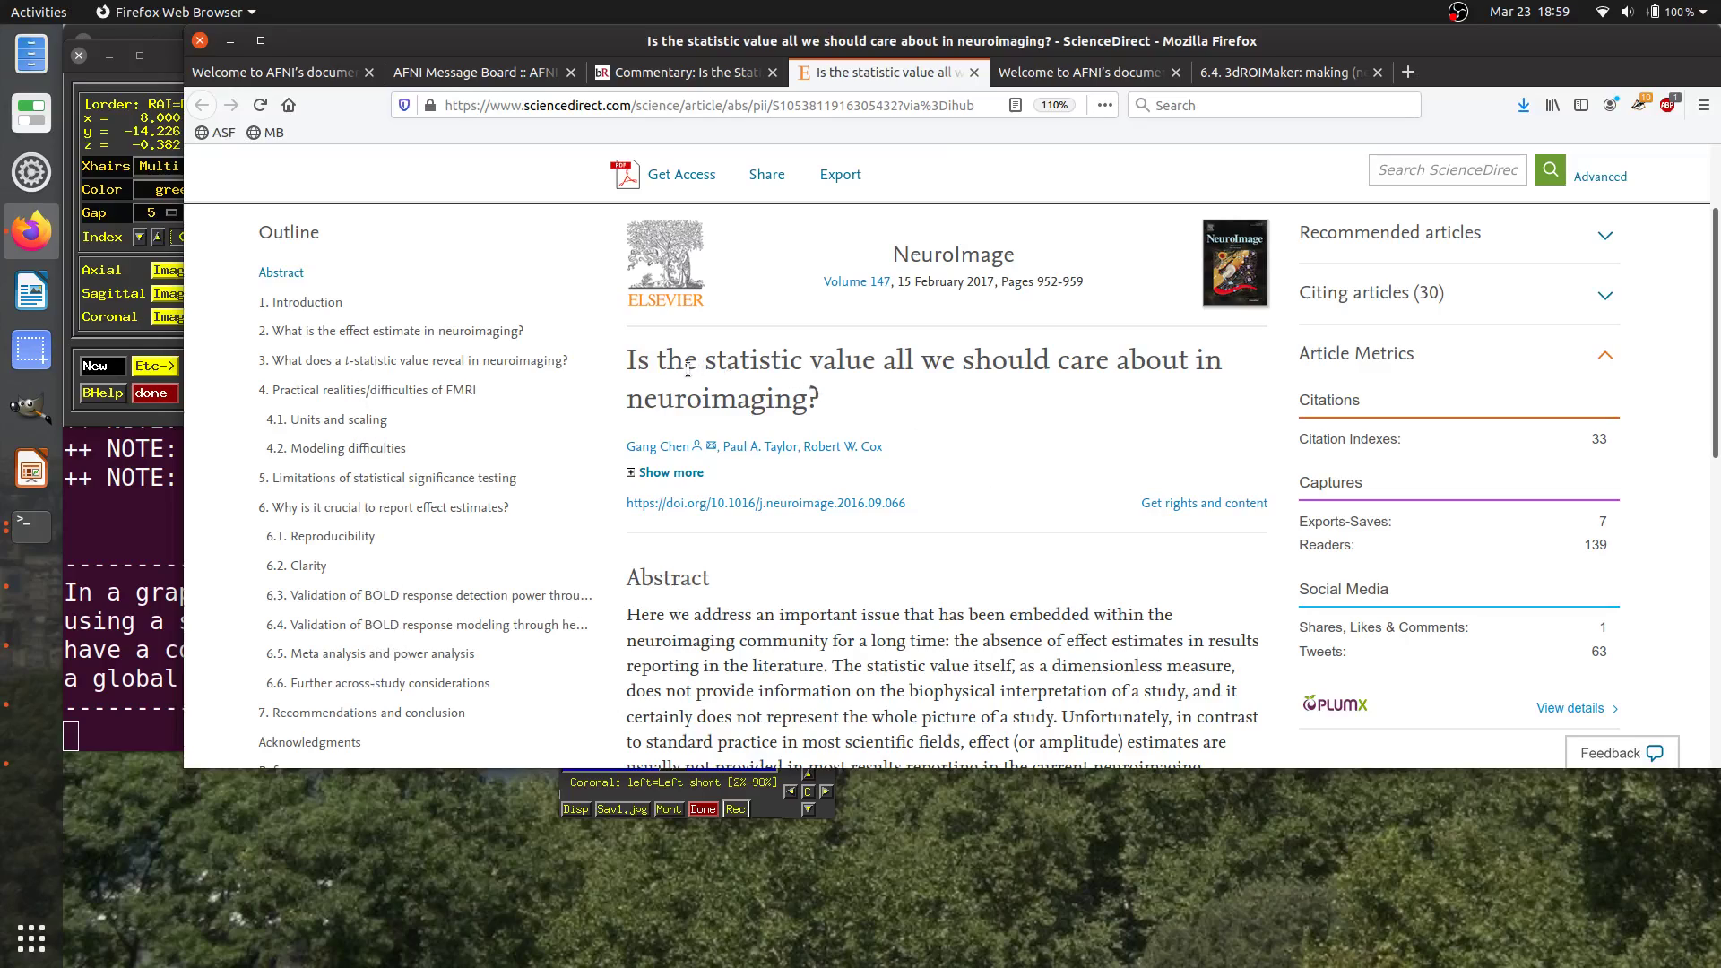
left_click(695, 79)
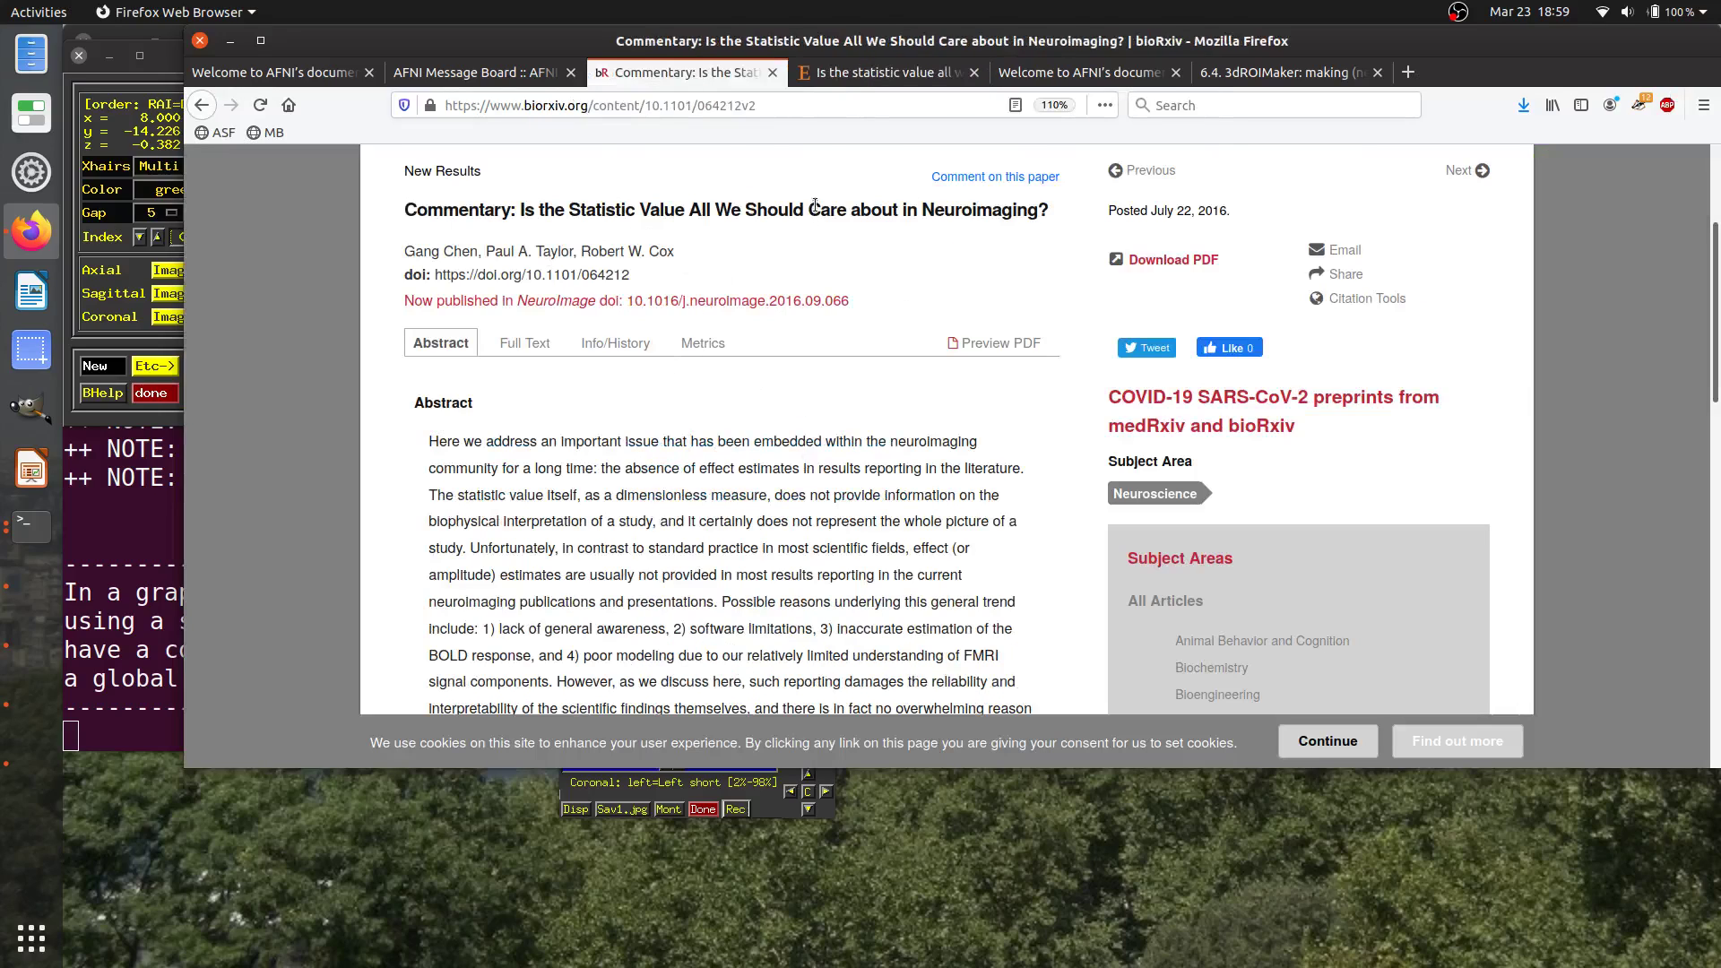
left_click(910, 78)
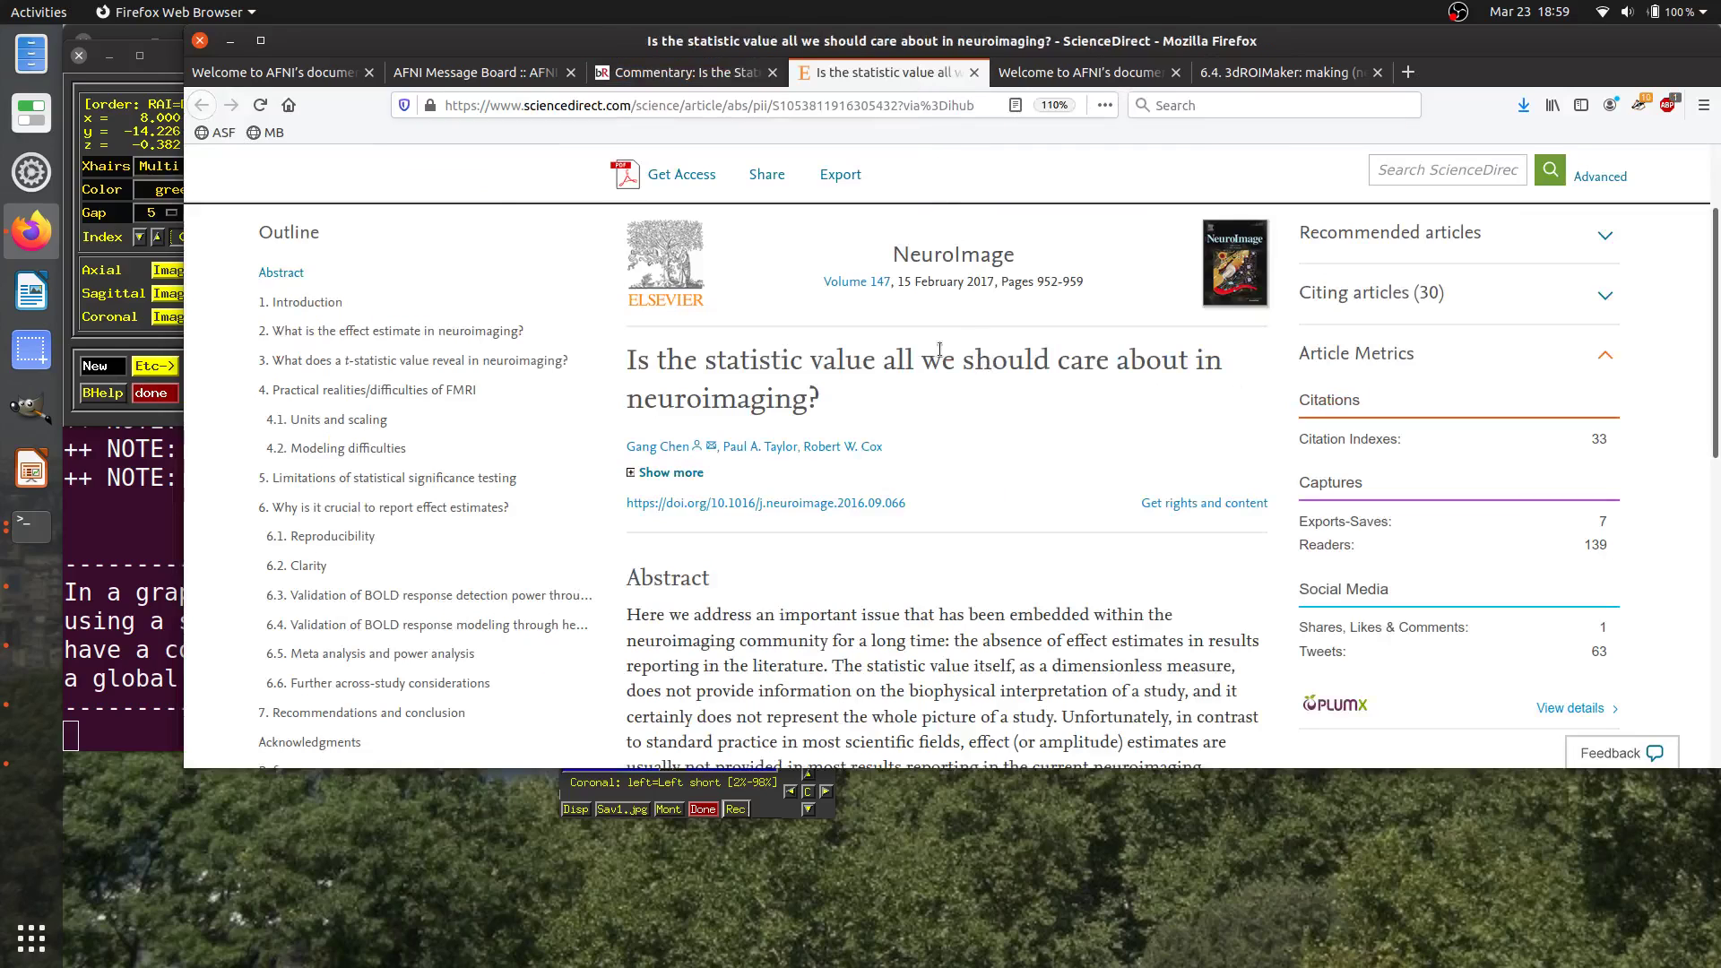
Minimize Firefox so the AFNI viewer windows are back in front.
left_click(231, 45)
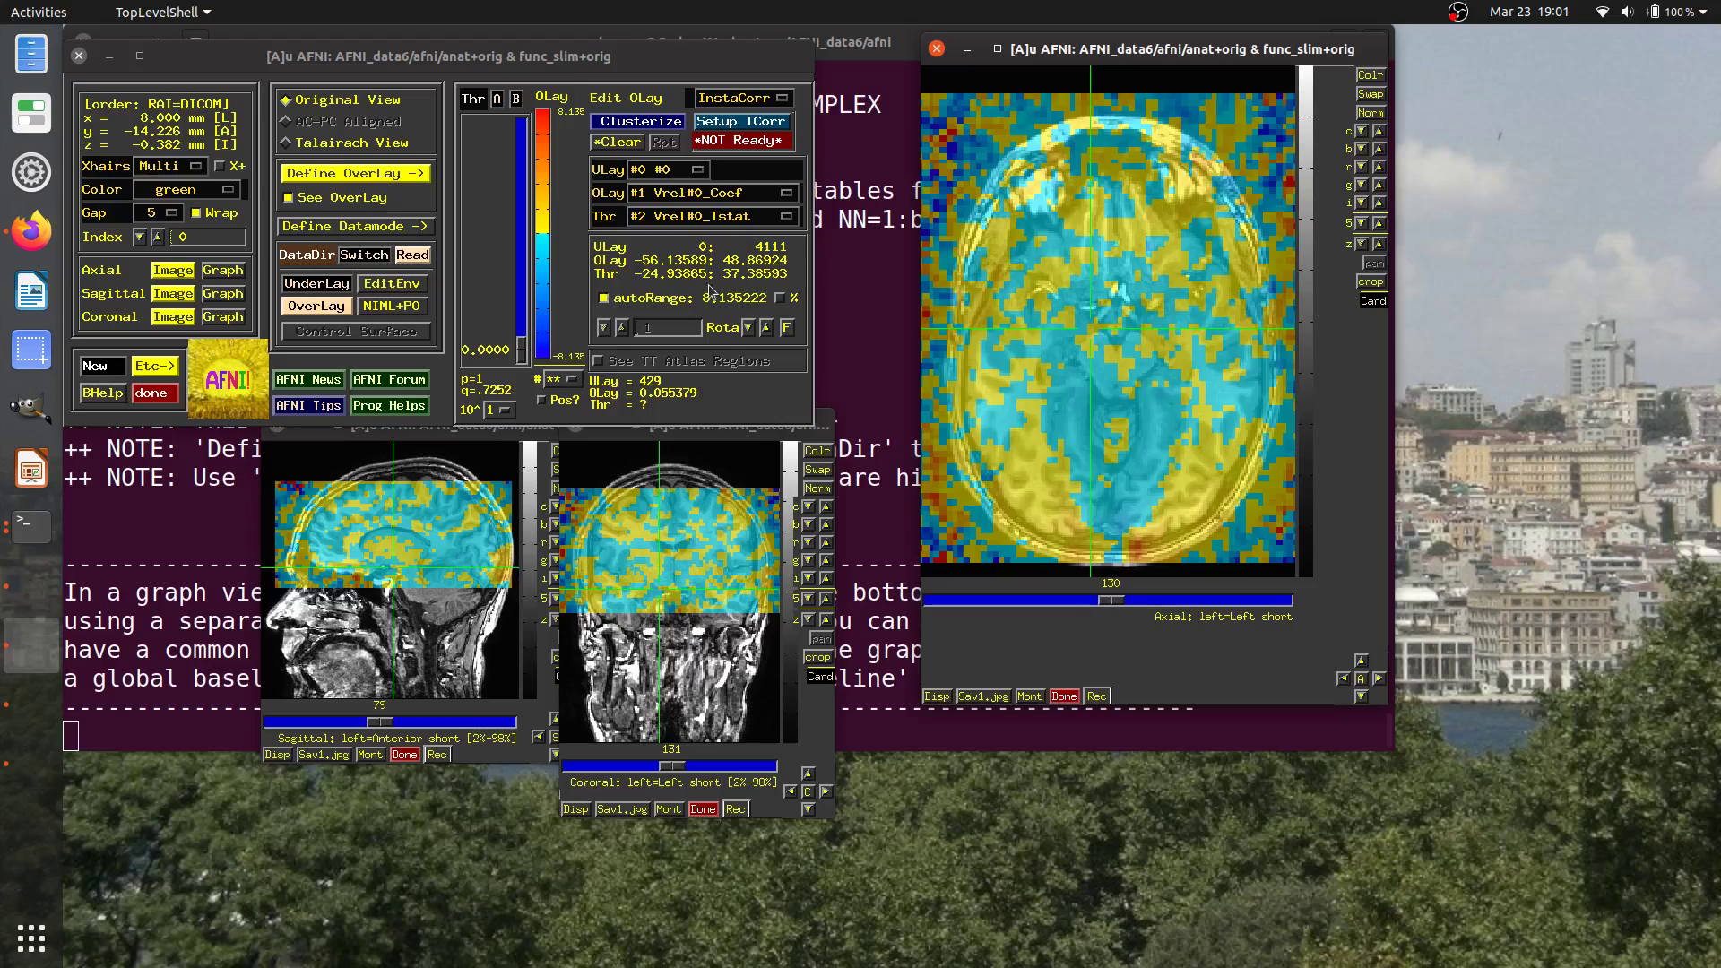
Turn off autoRange, set the overlay colour range to 3, and click a new axial voxel.
left_click(623, 302)
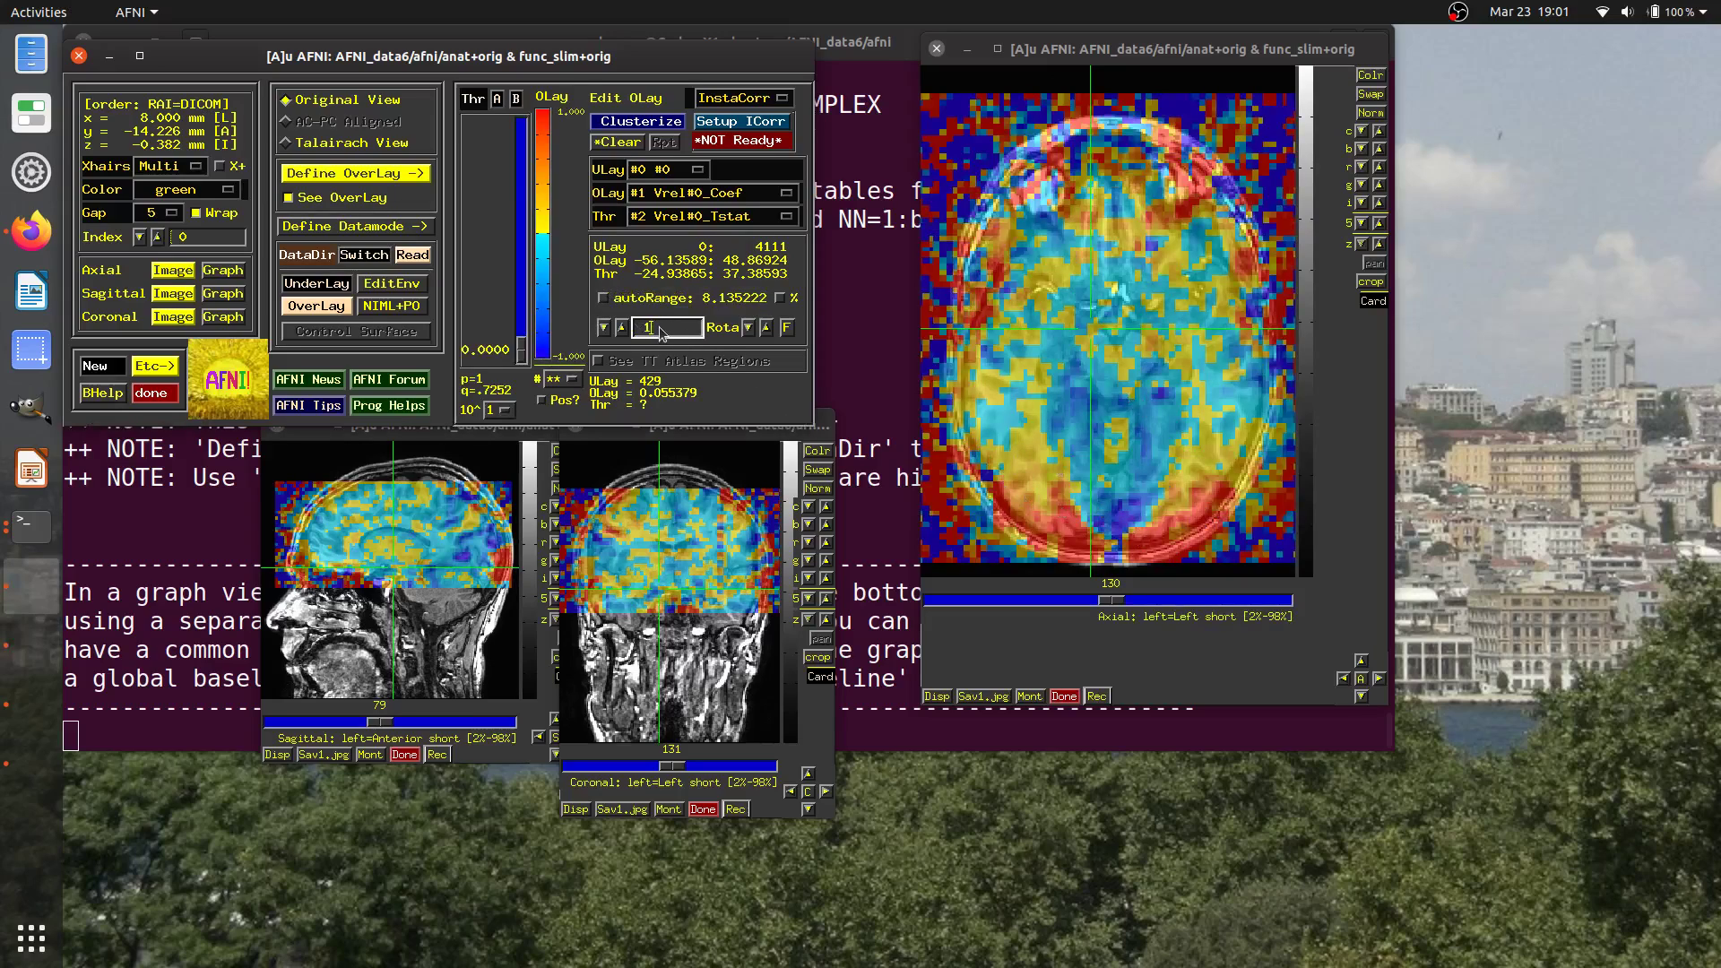
key("BackSpace")
type("3")
key("Return")
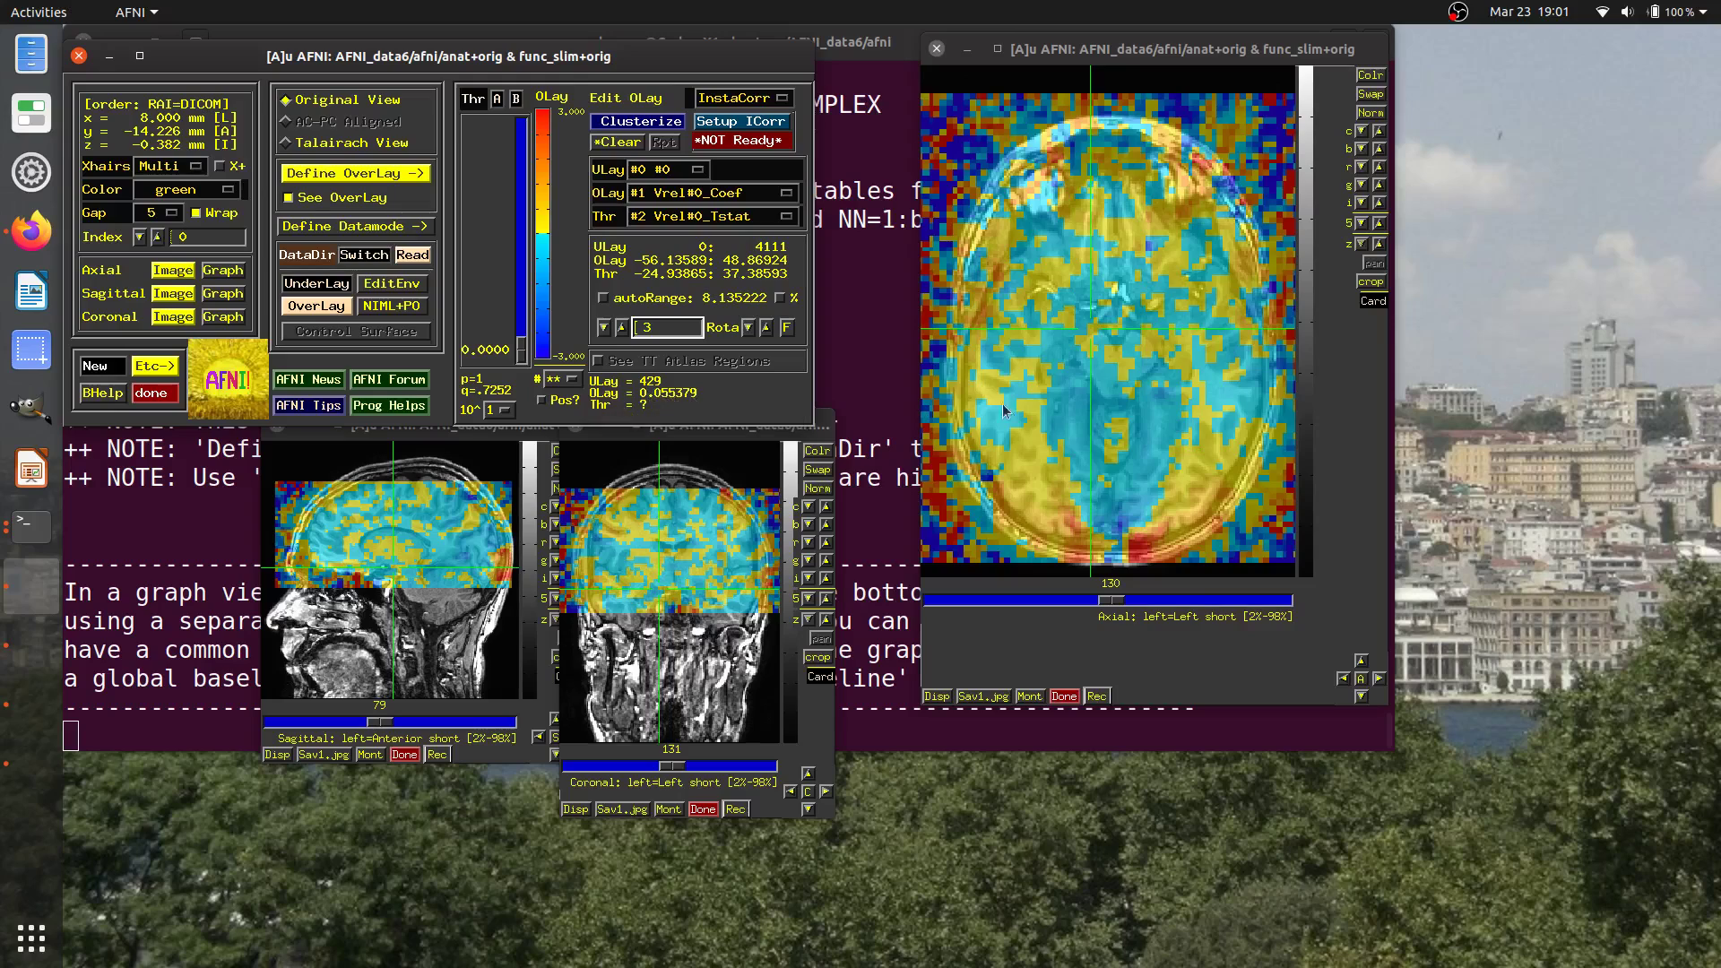
left_click(1065, 412)
Move the crosshair to the back of the brain on slice 126, onto the red occipital area.
left_click_drag(1083, 441, 1156, 381)
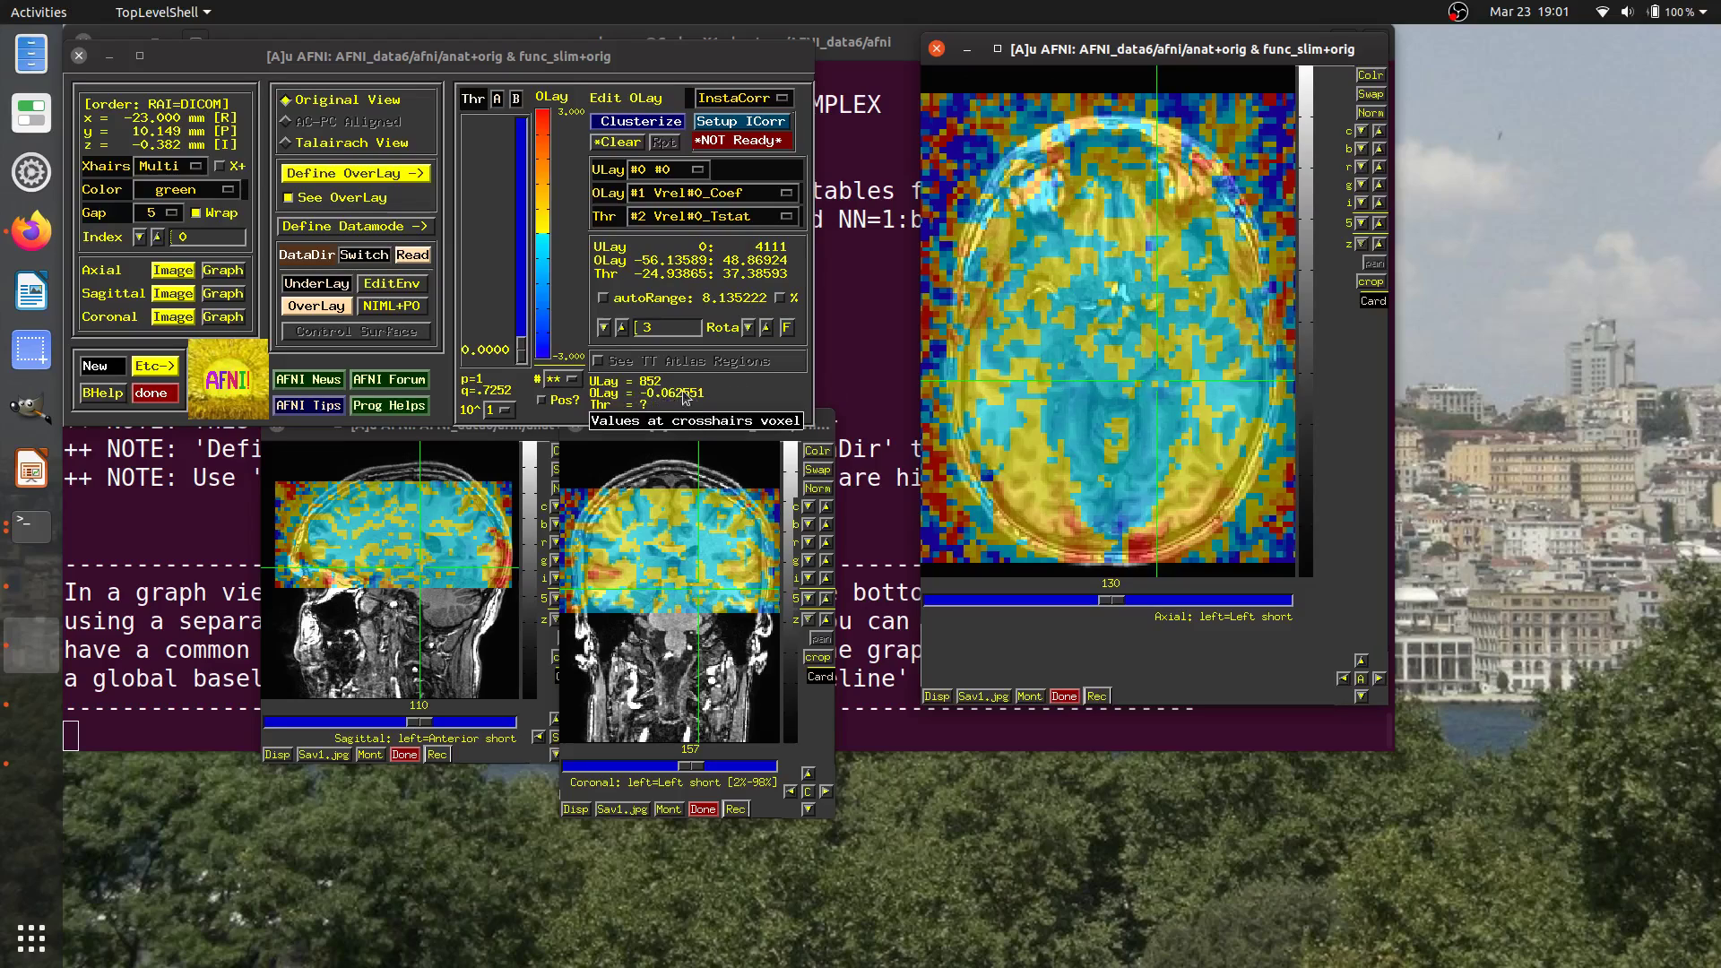
left_click(1143, 419)
left_click(1184, 448)
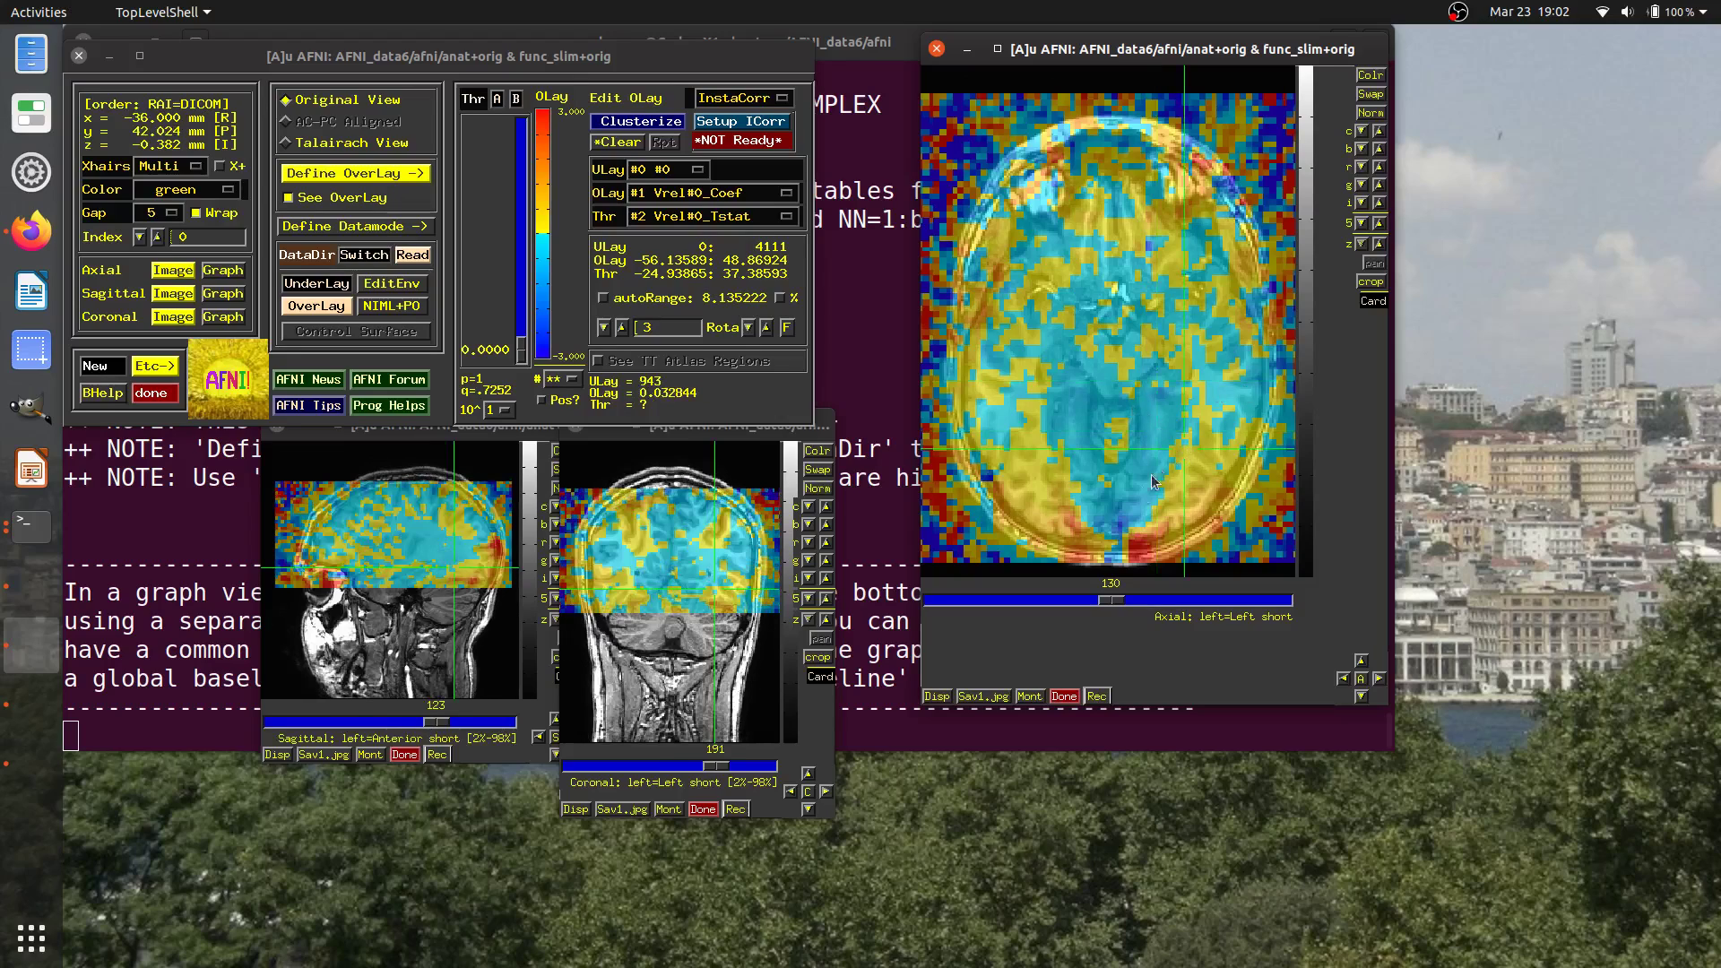
left_click(1139, 539)
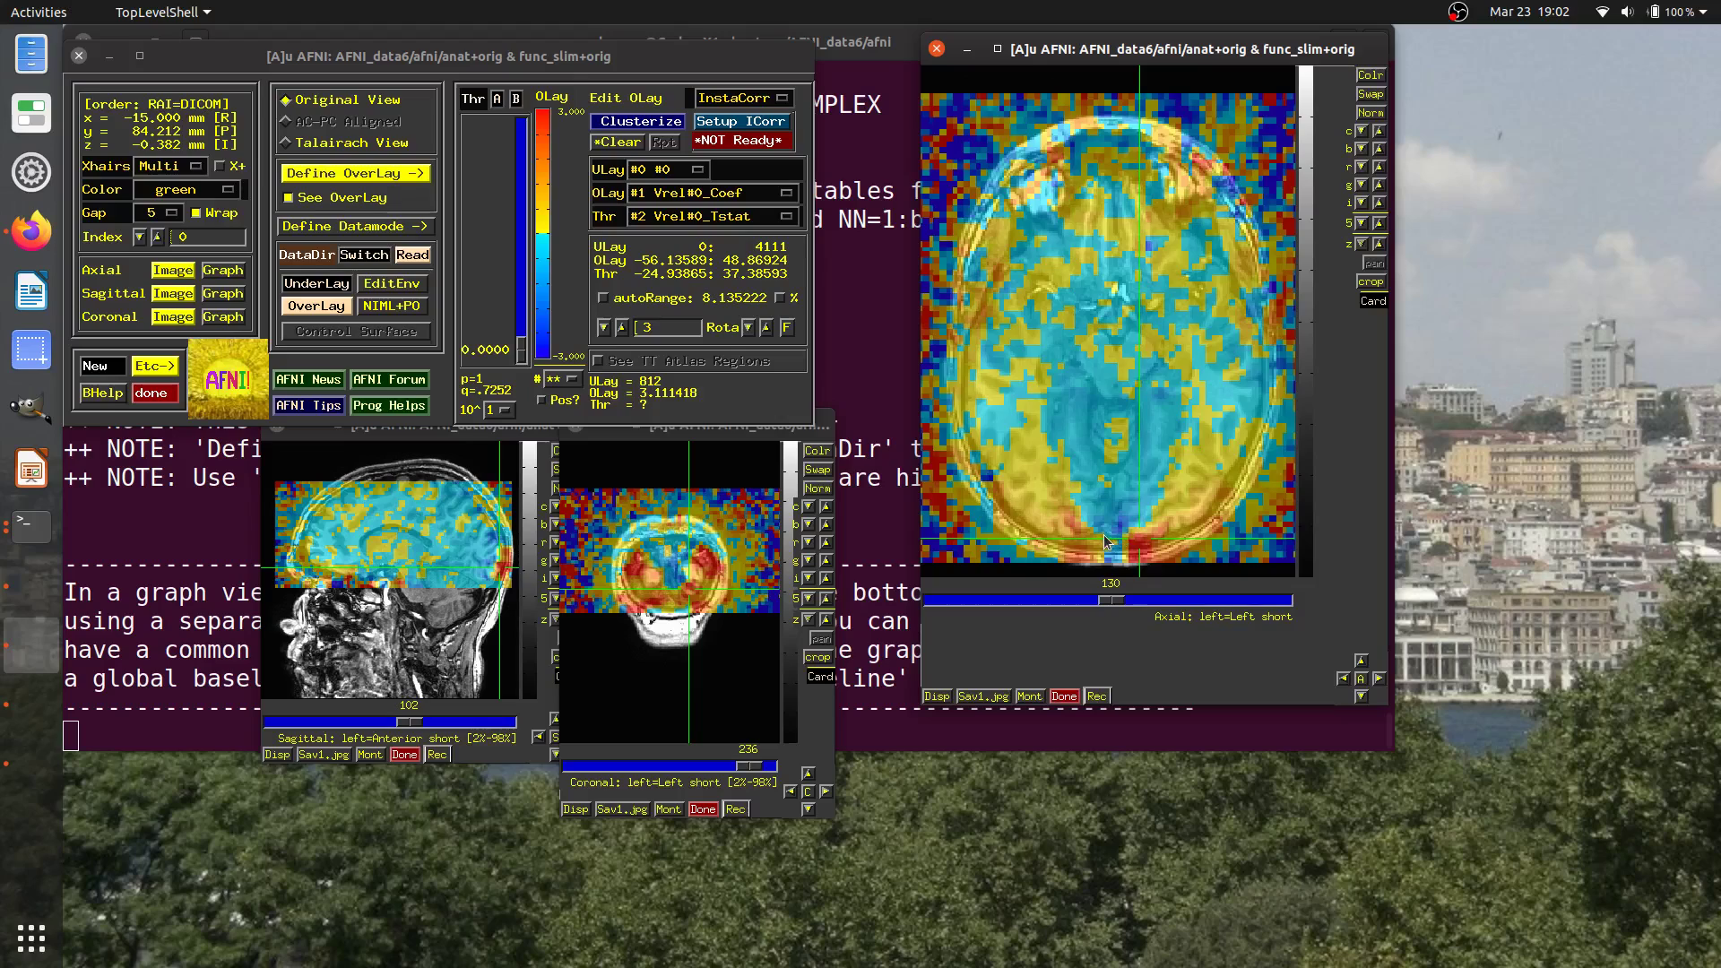
scroll(1116, 540, "down", 4)
left_click(1077, 542)
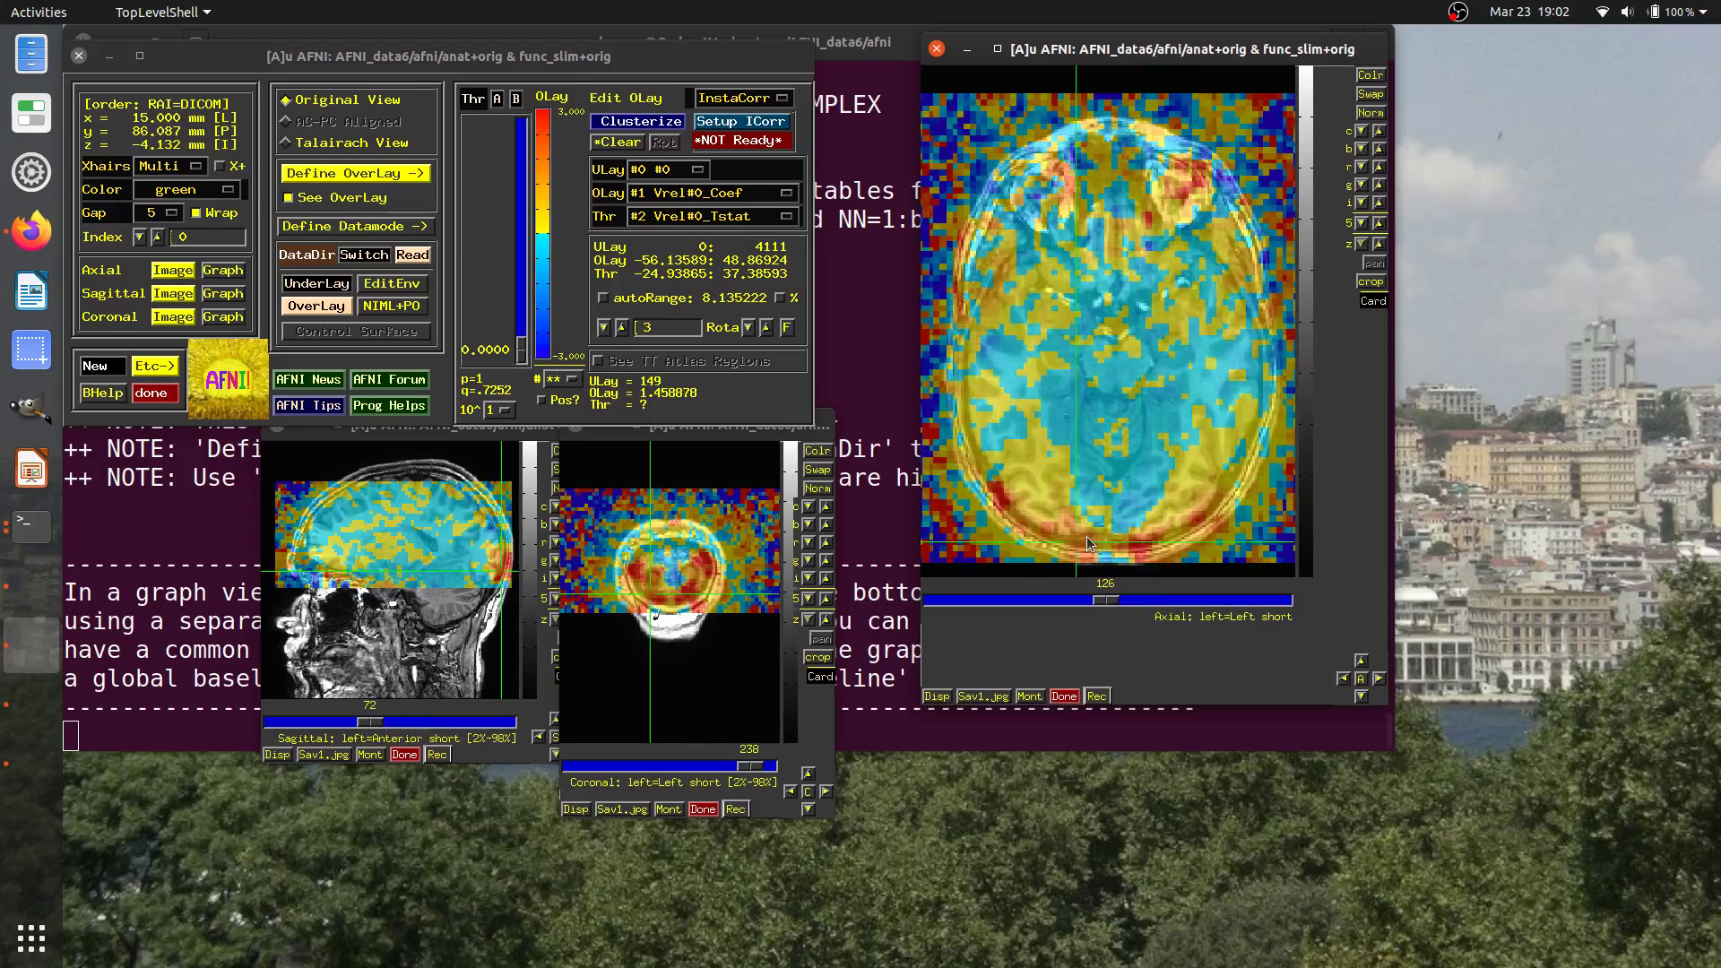
left_click(1138, 540)
left_click(1142, 535)
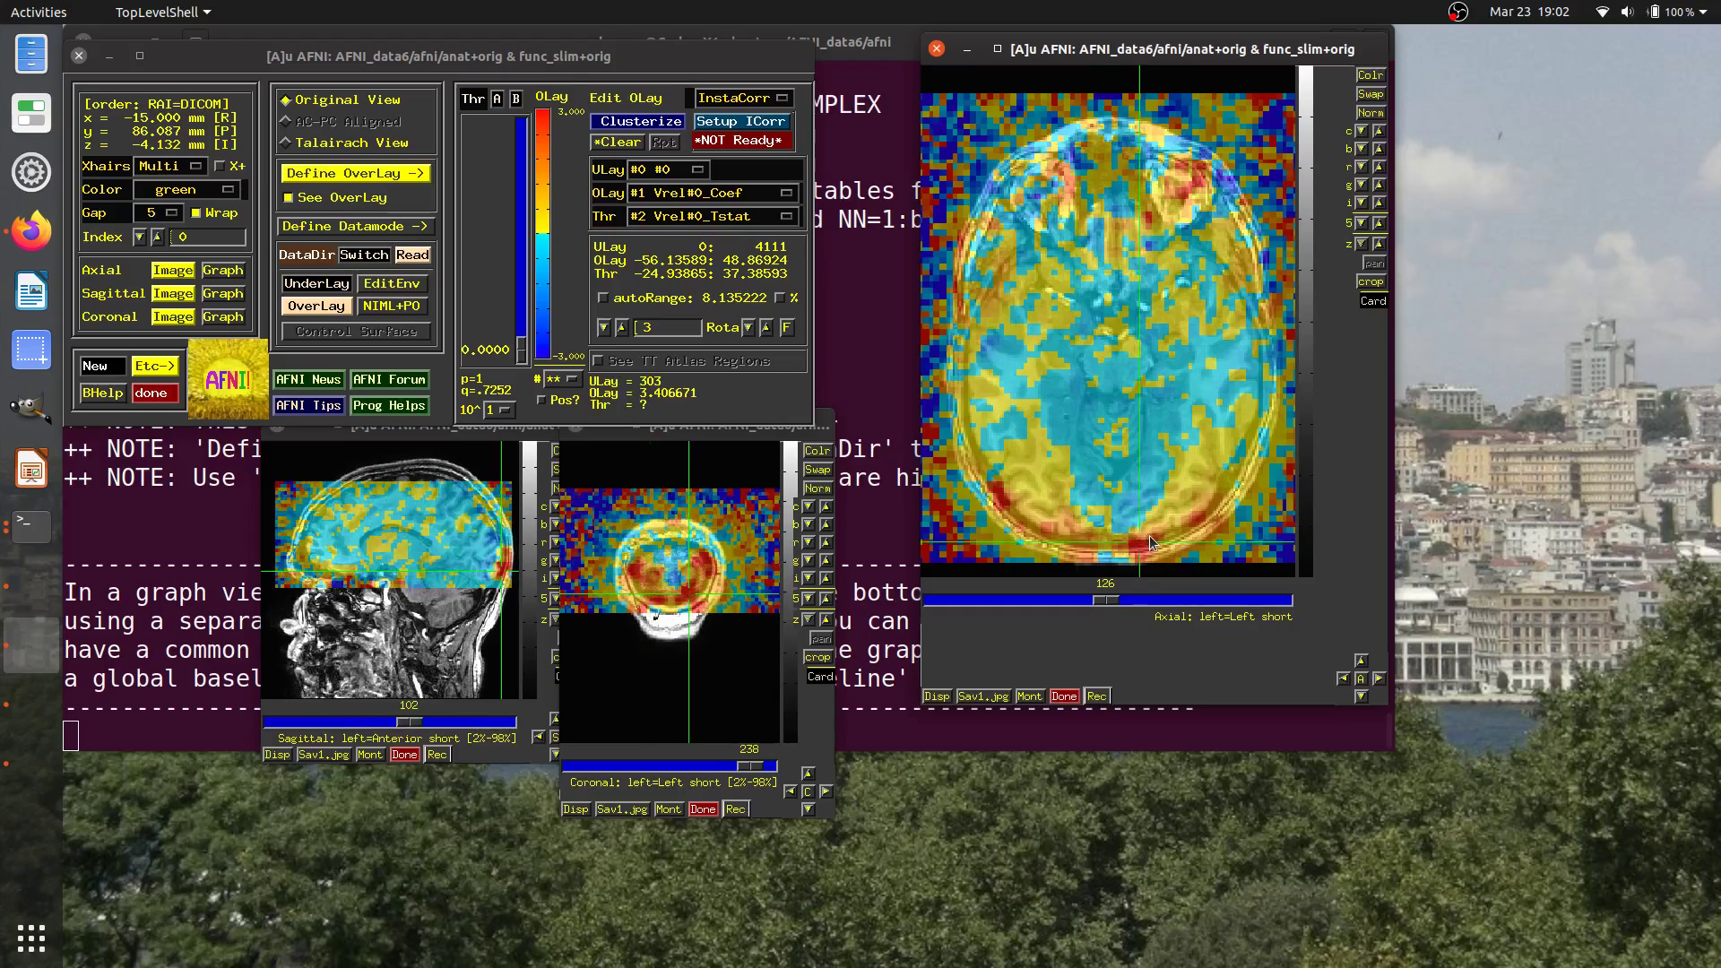
left_click(1147, 534)
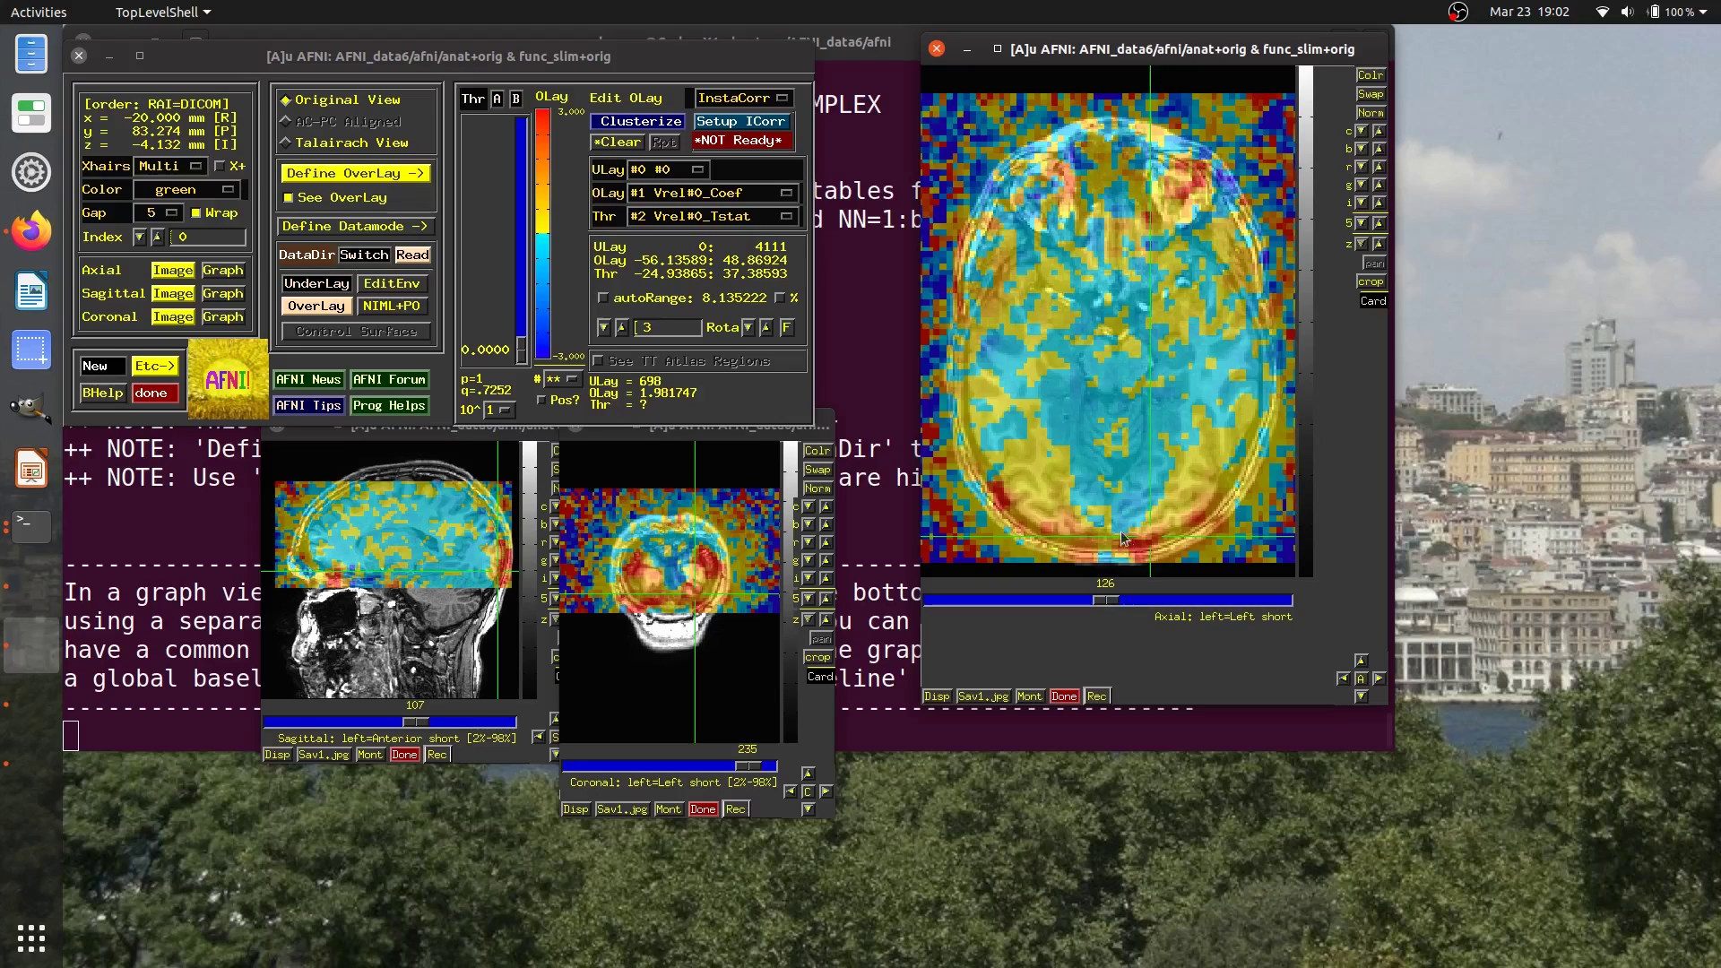
Centre the crosshair on the red overlay spot on the left side of the axial slice.
scroll(1144, 423, "up", 10)
scroll(1142, 430, "up", 10)
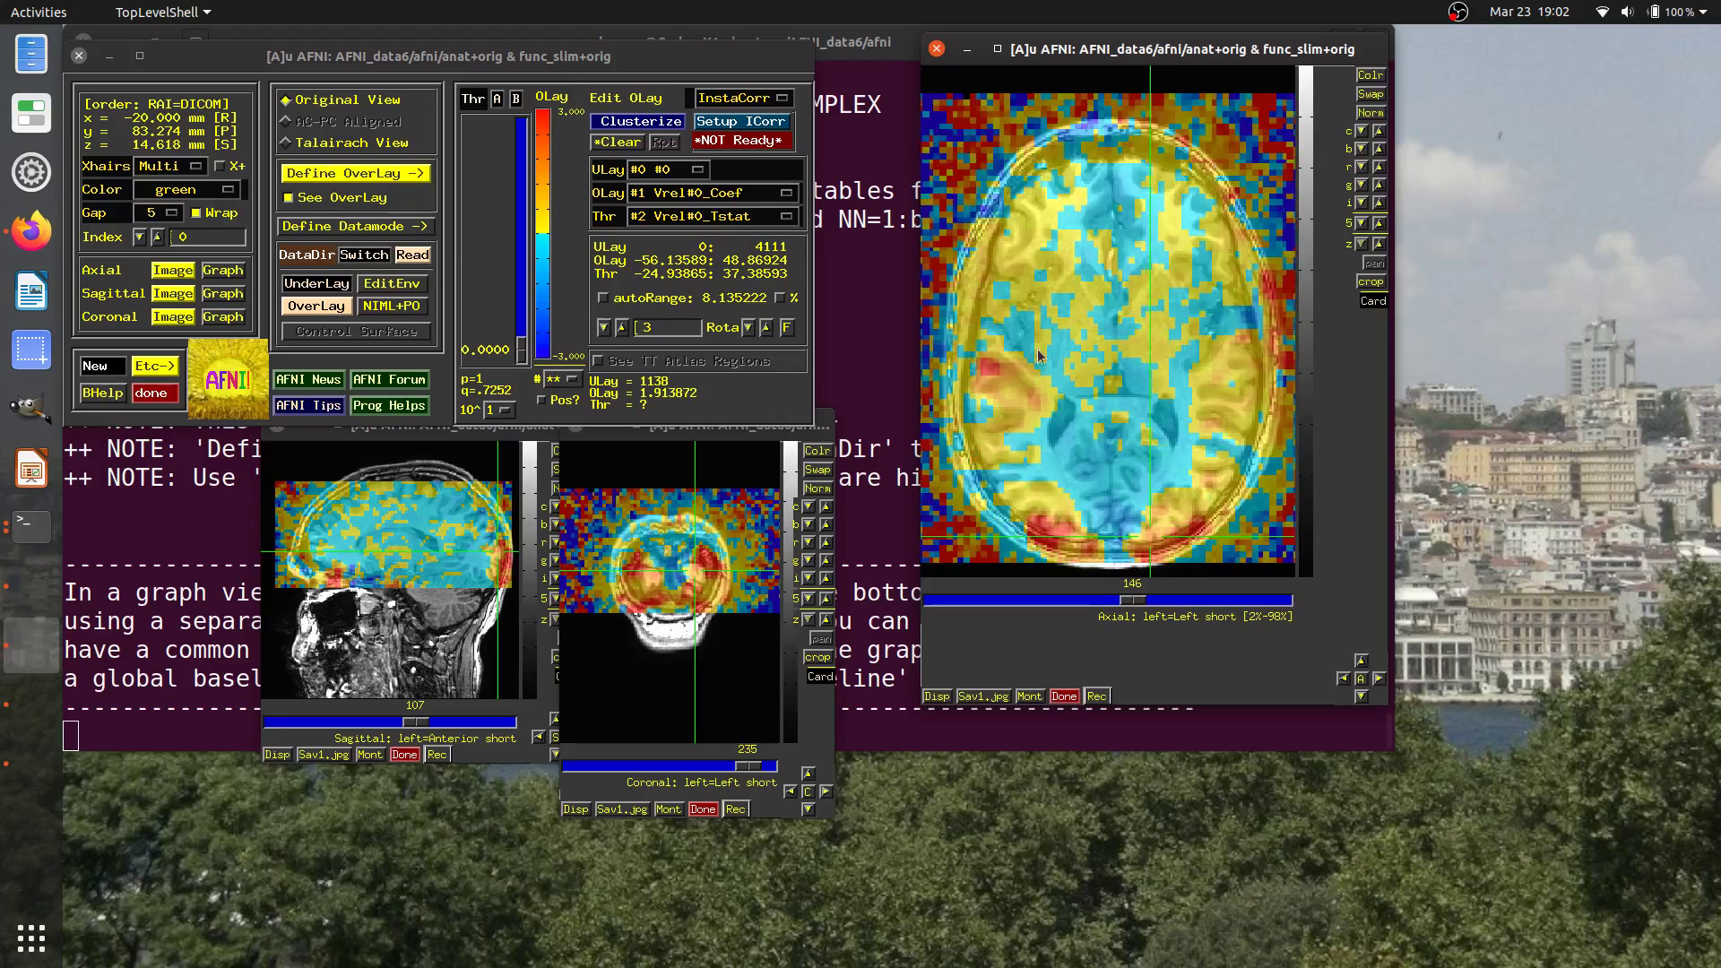
left_click(987, 368)
key("Down")
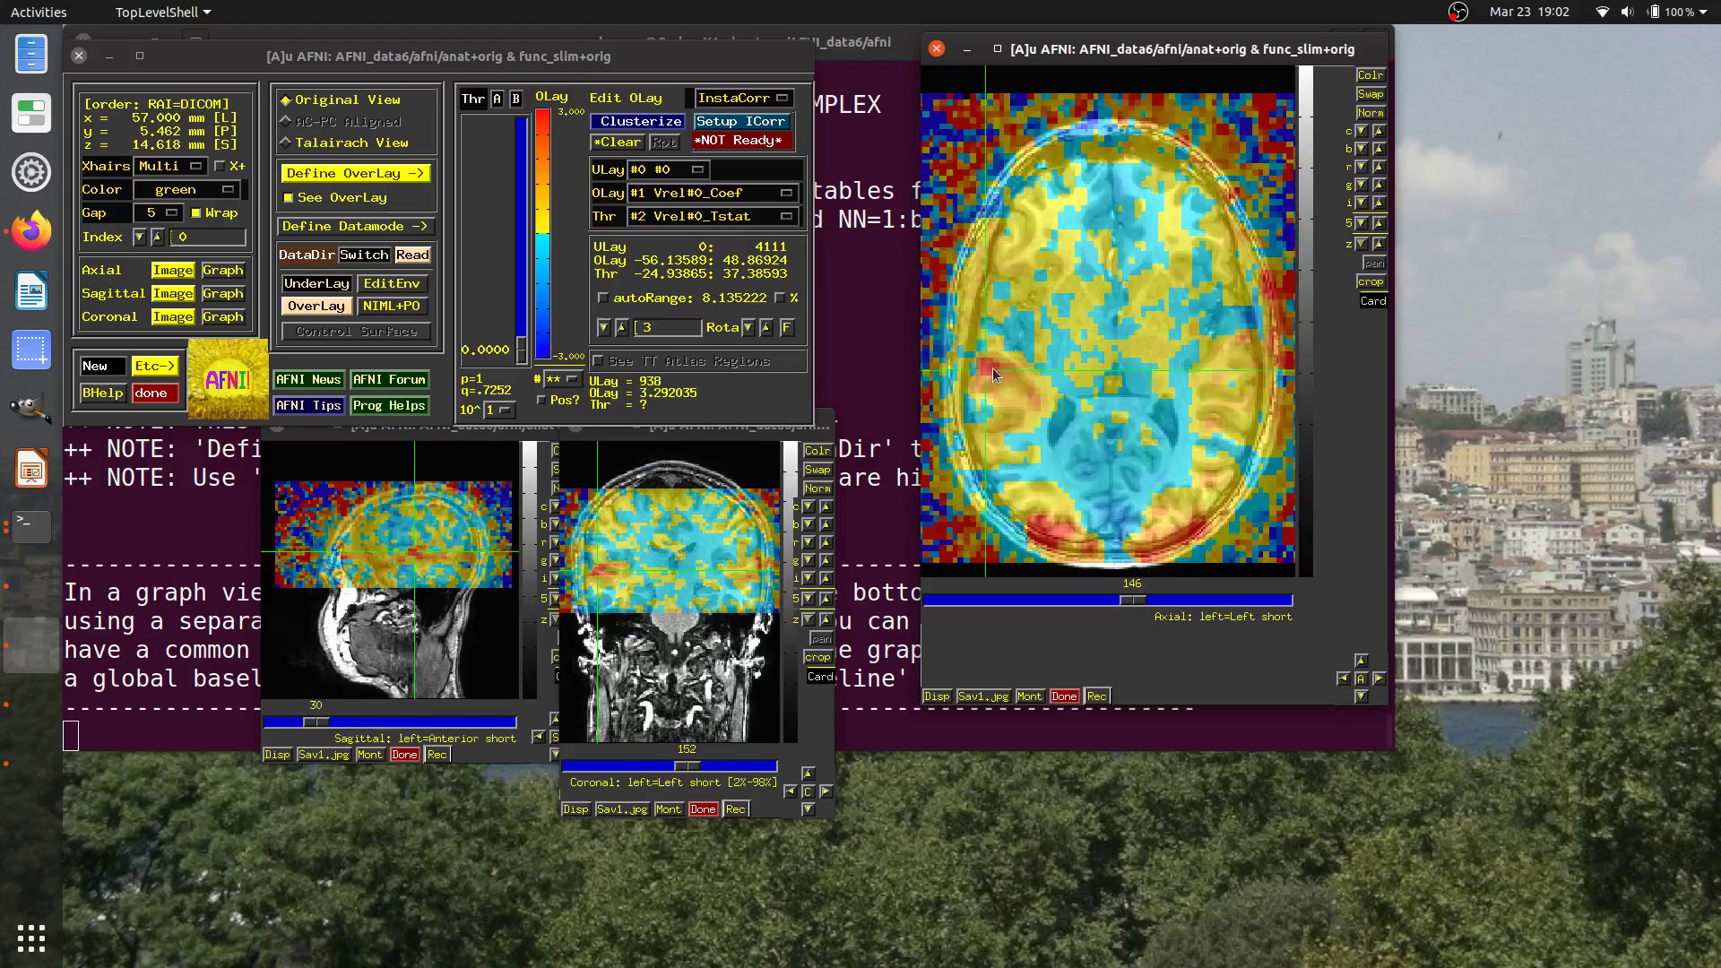
left_click(1006, 369)
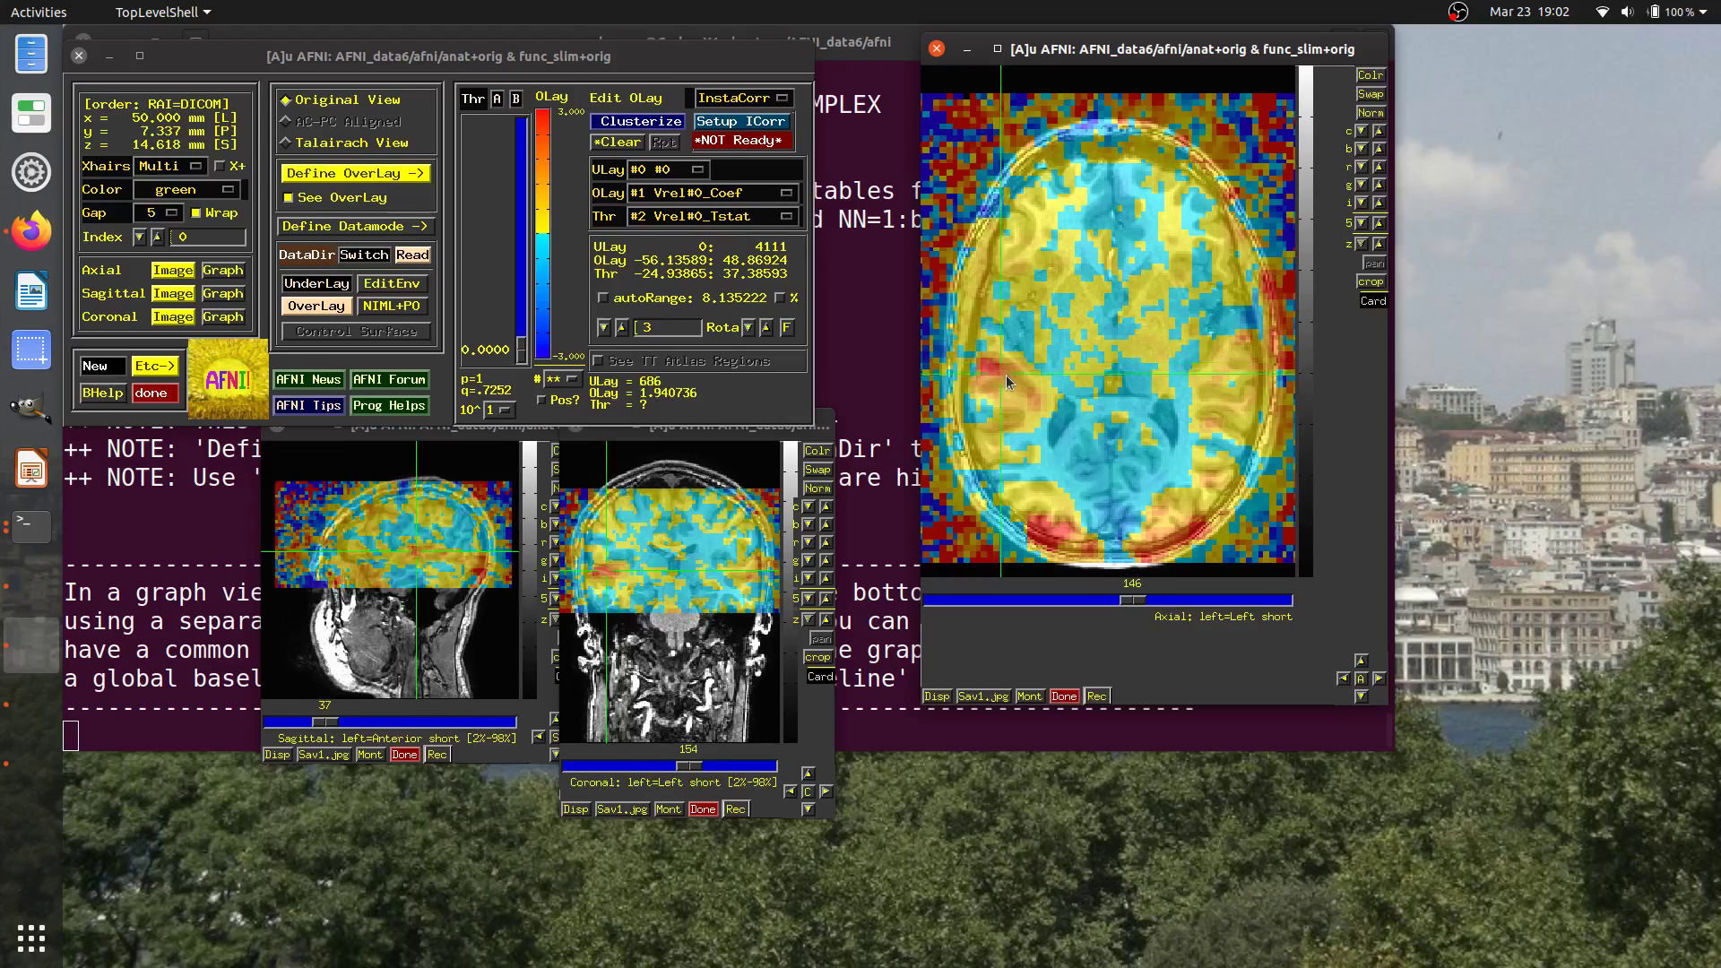
left_click(992, 370)
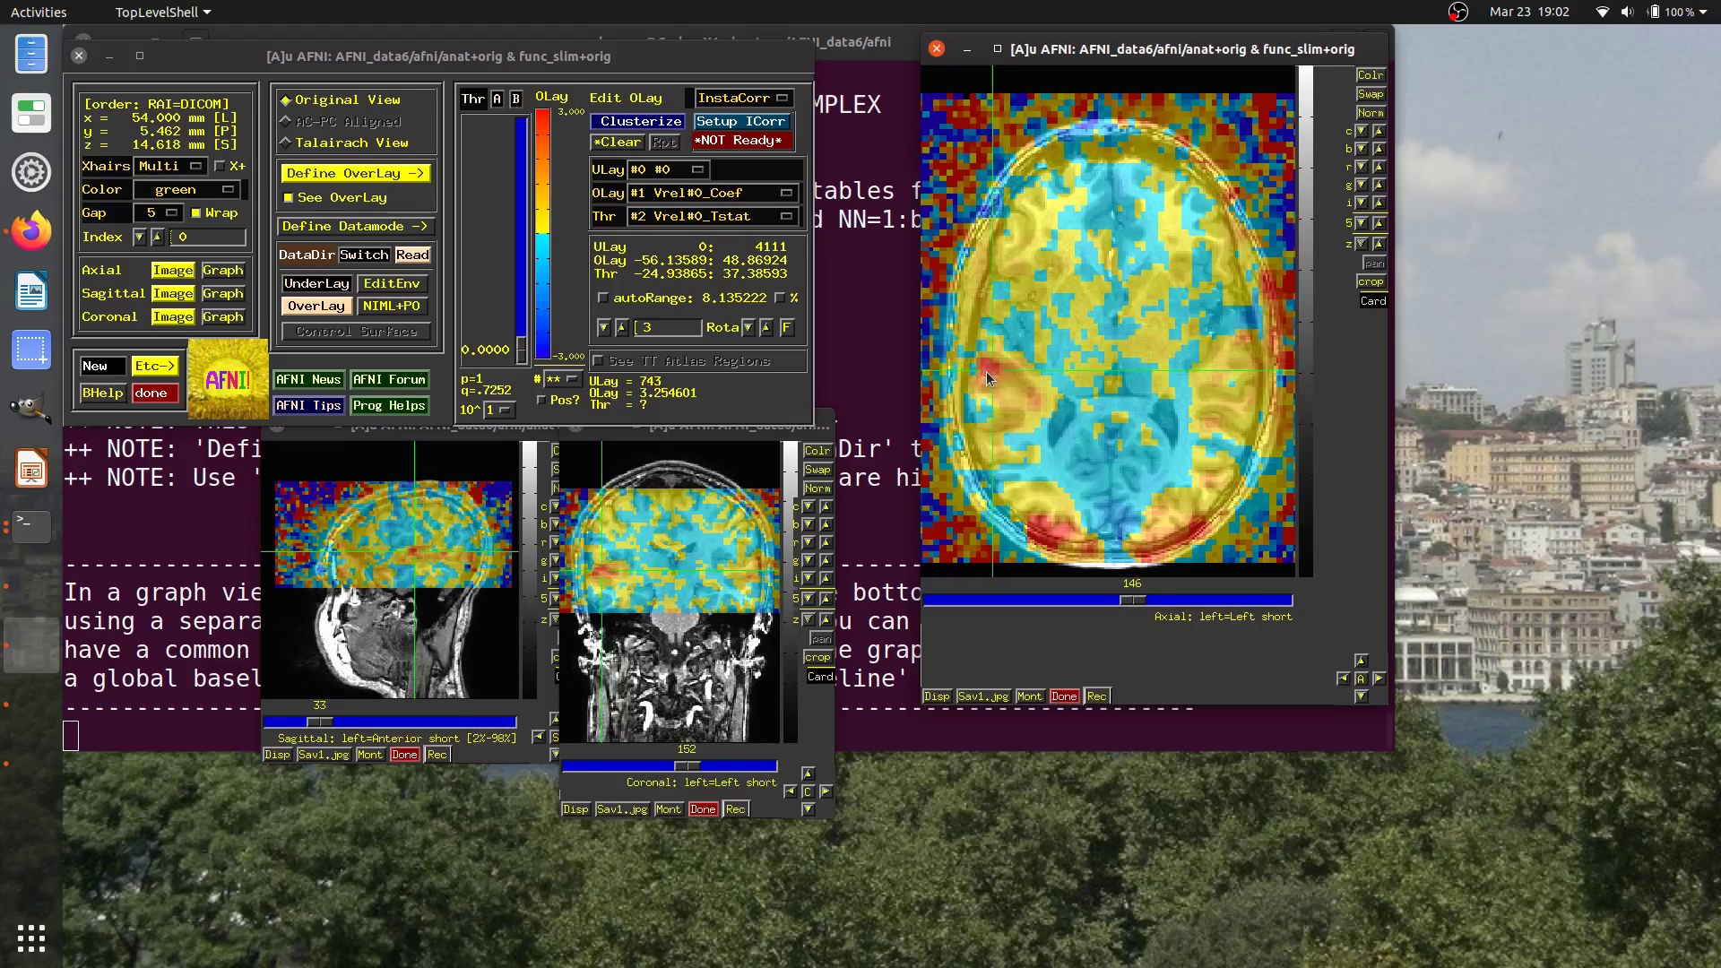
left_click(980, 372)
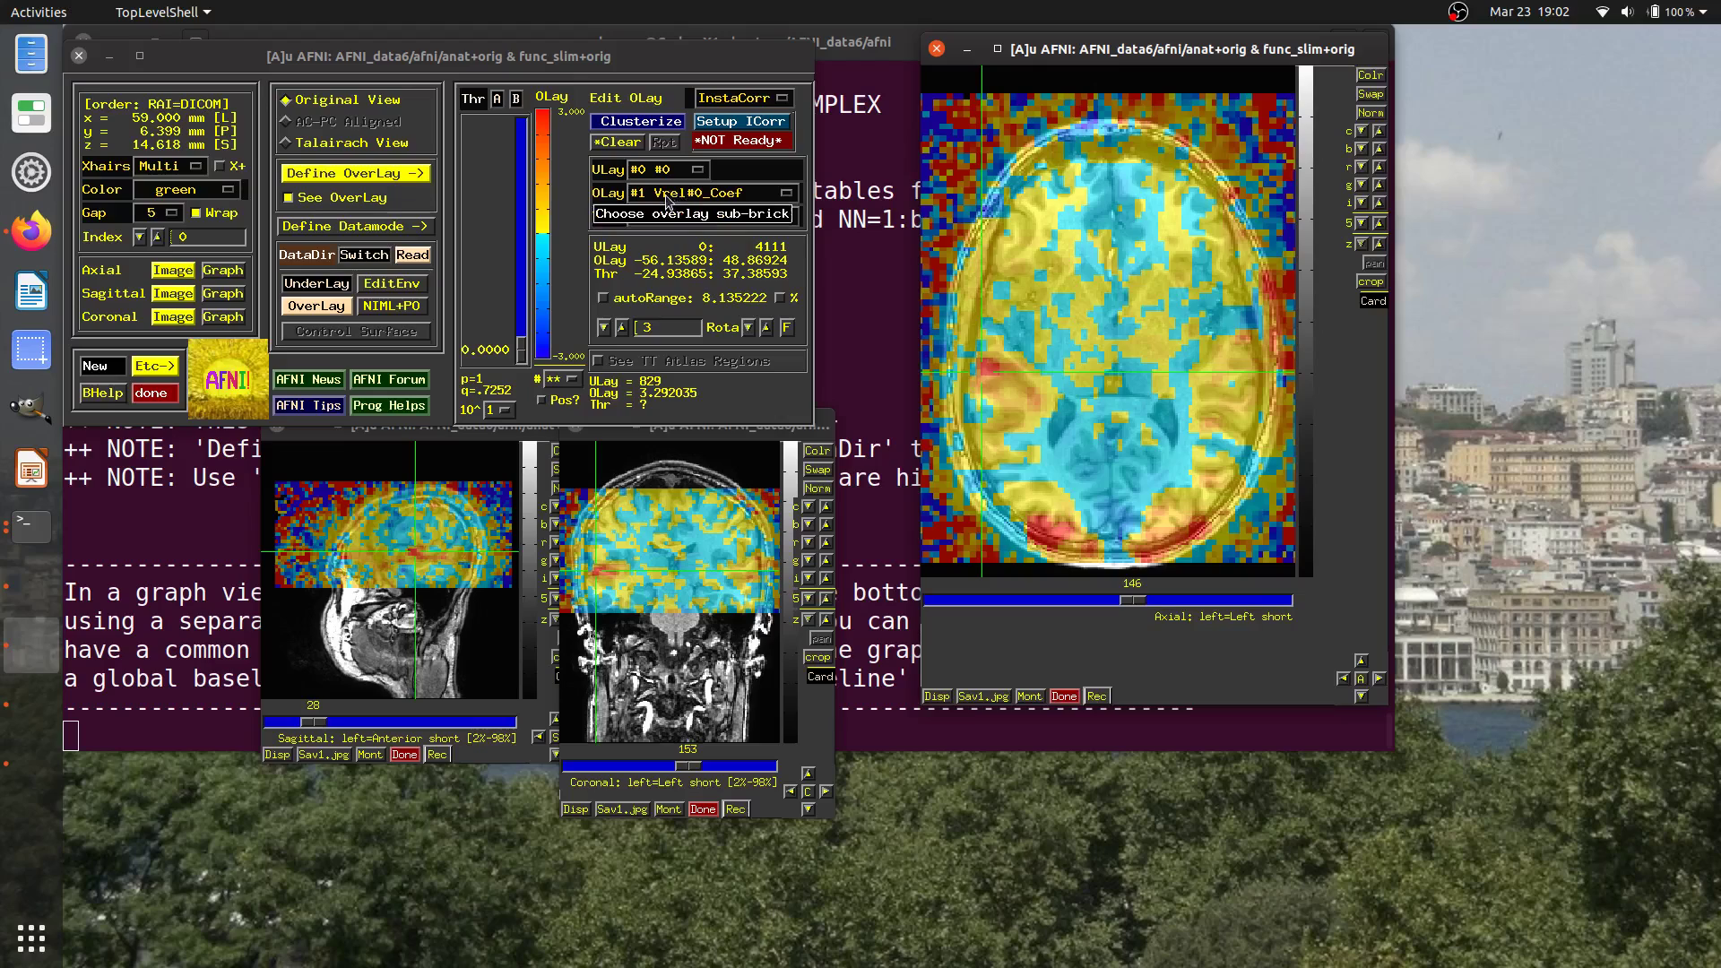
Move the crosshair along the left edge, ending at the front-left edge (sagittal 23, coronal 26).
scroll(1013, 398, "down", 1)
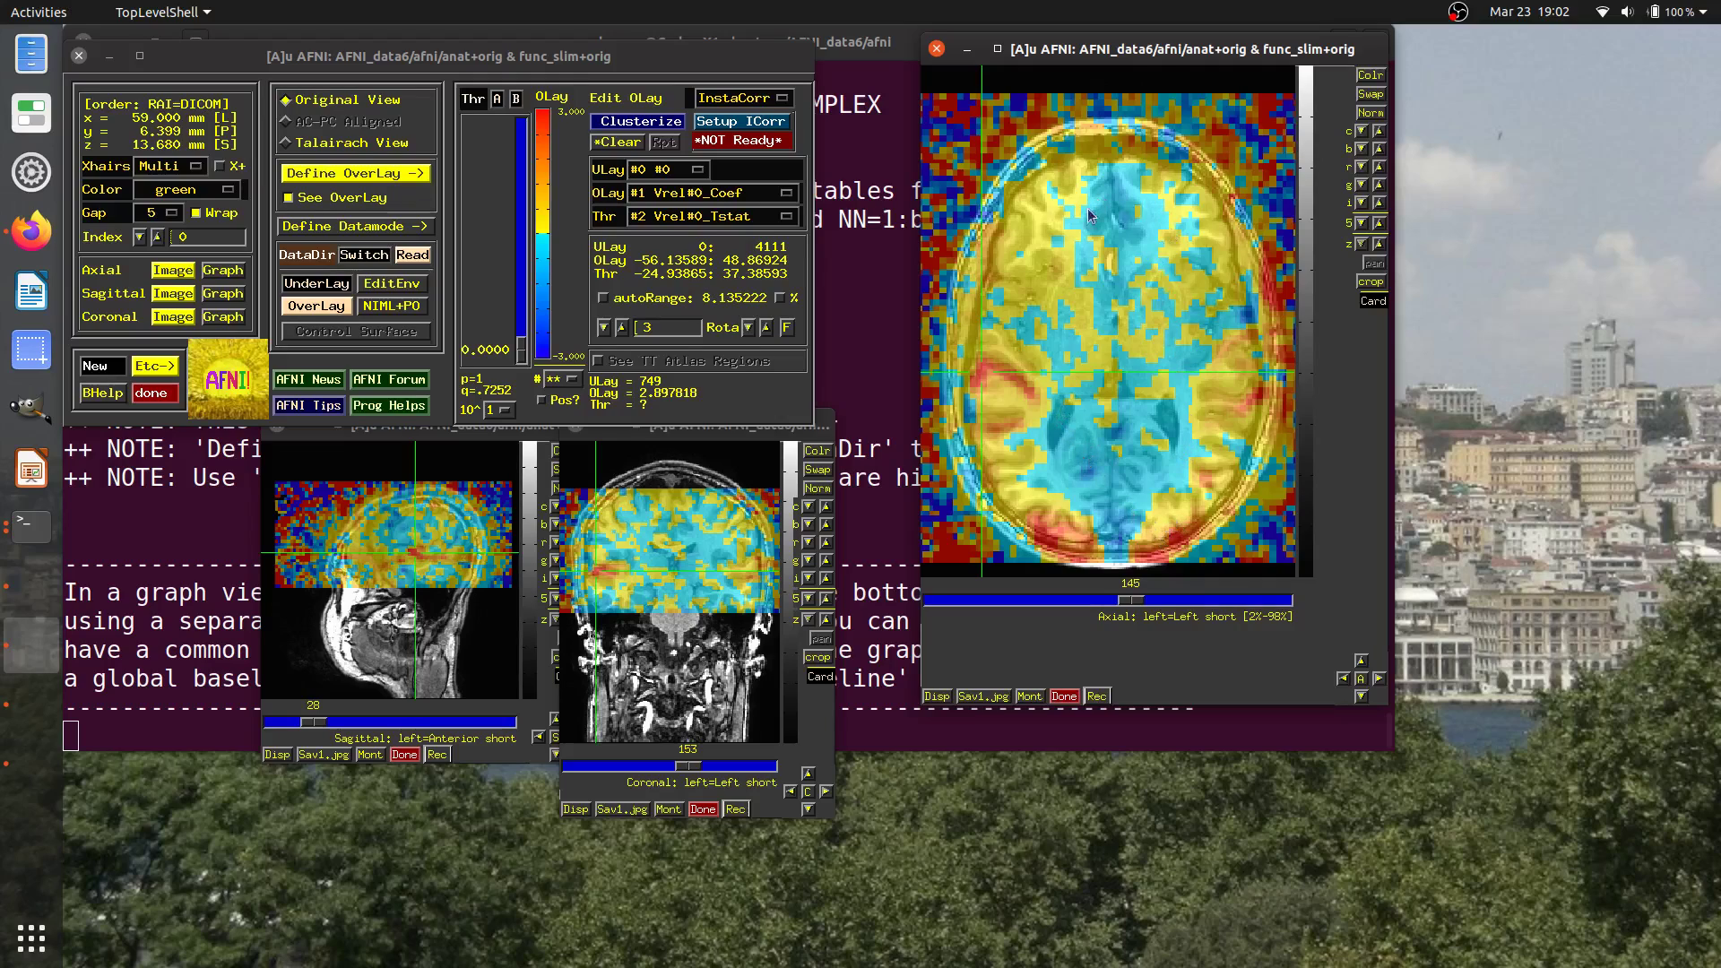
left_click(1050, 210)
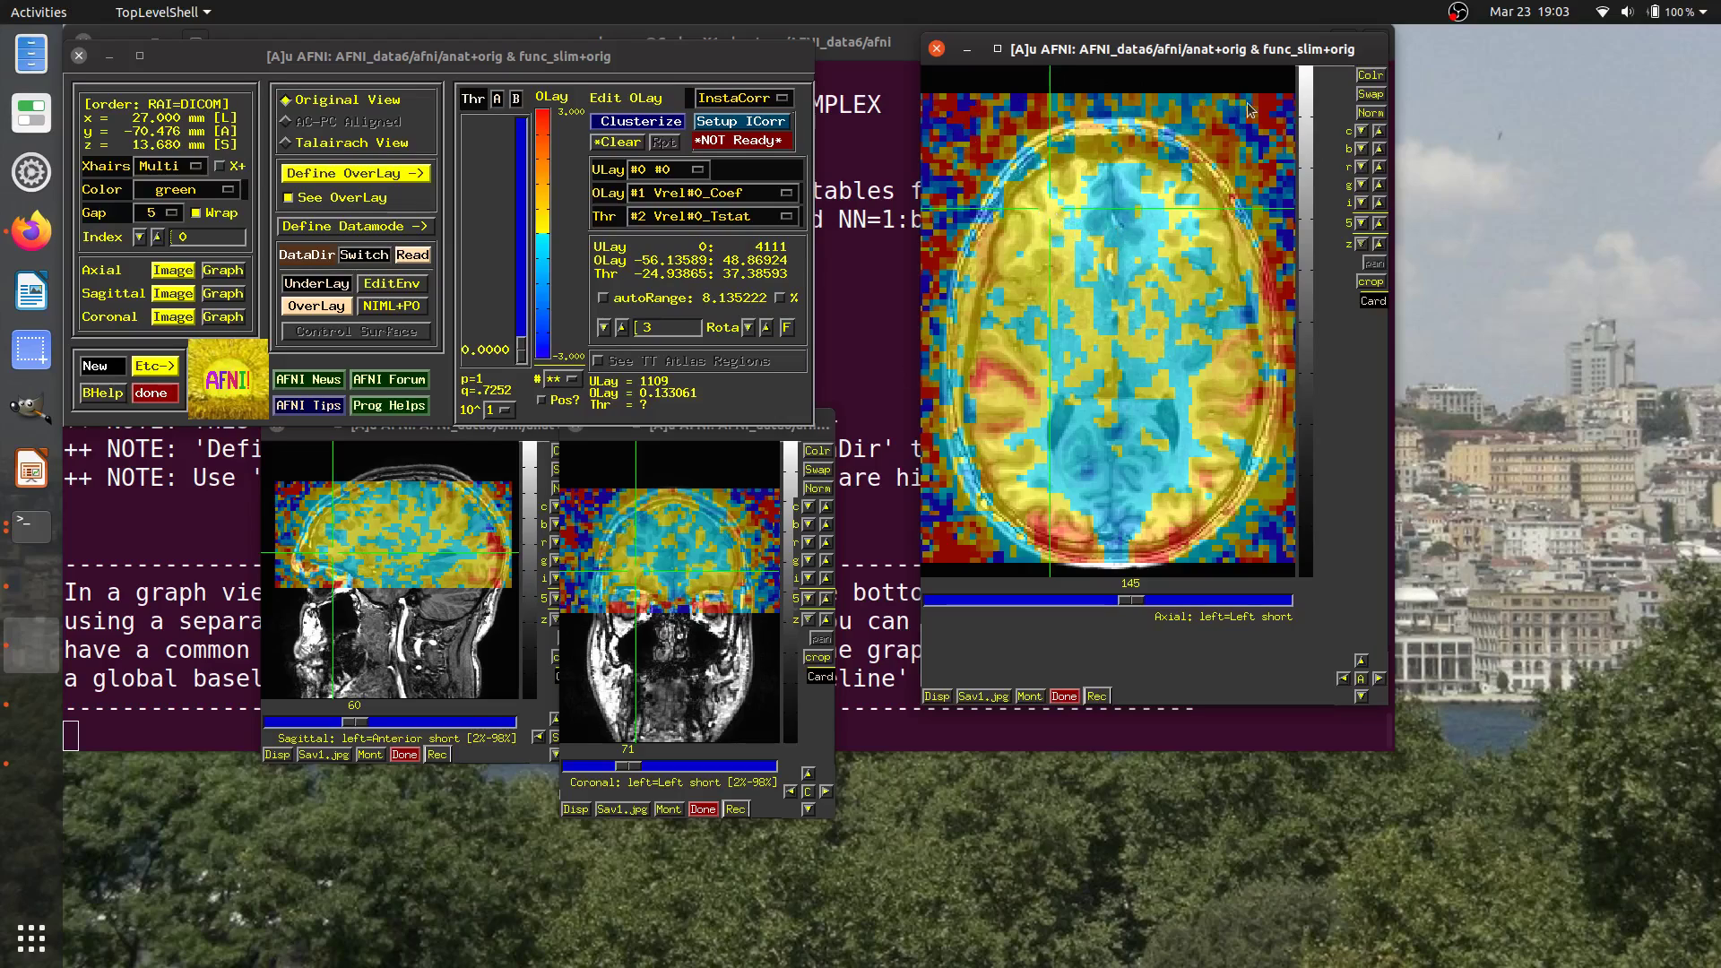
left_click(946, 543)
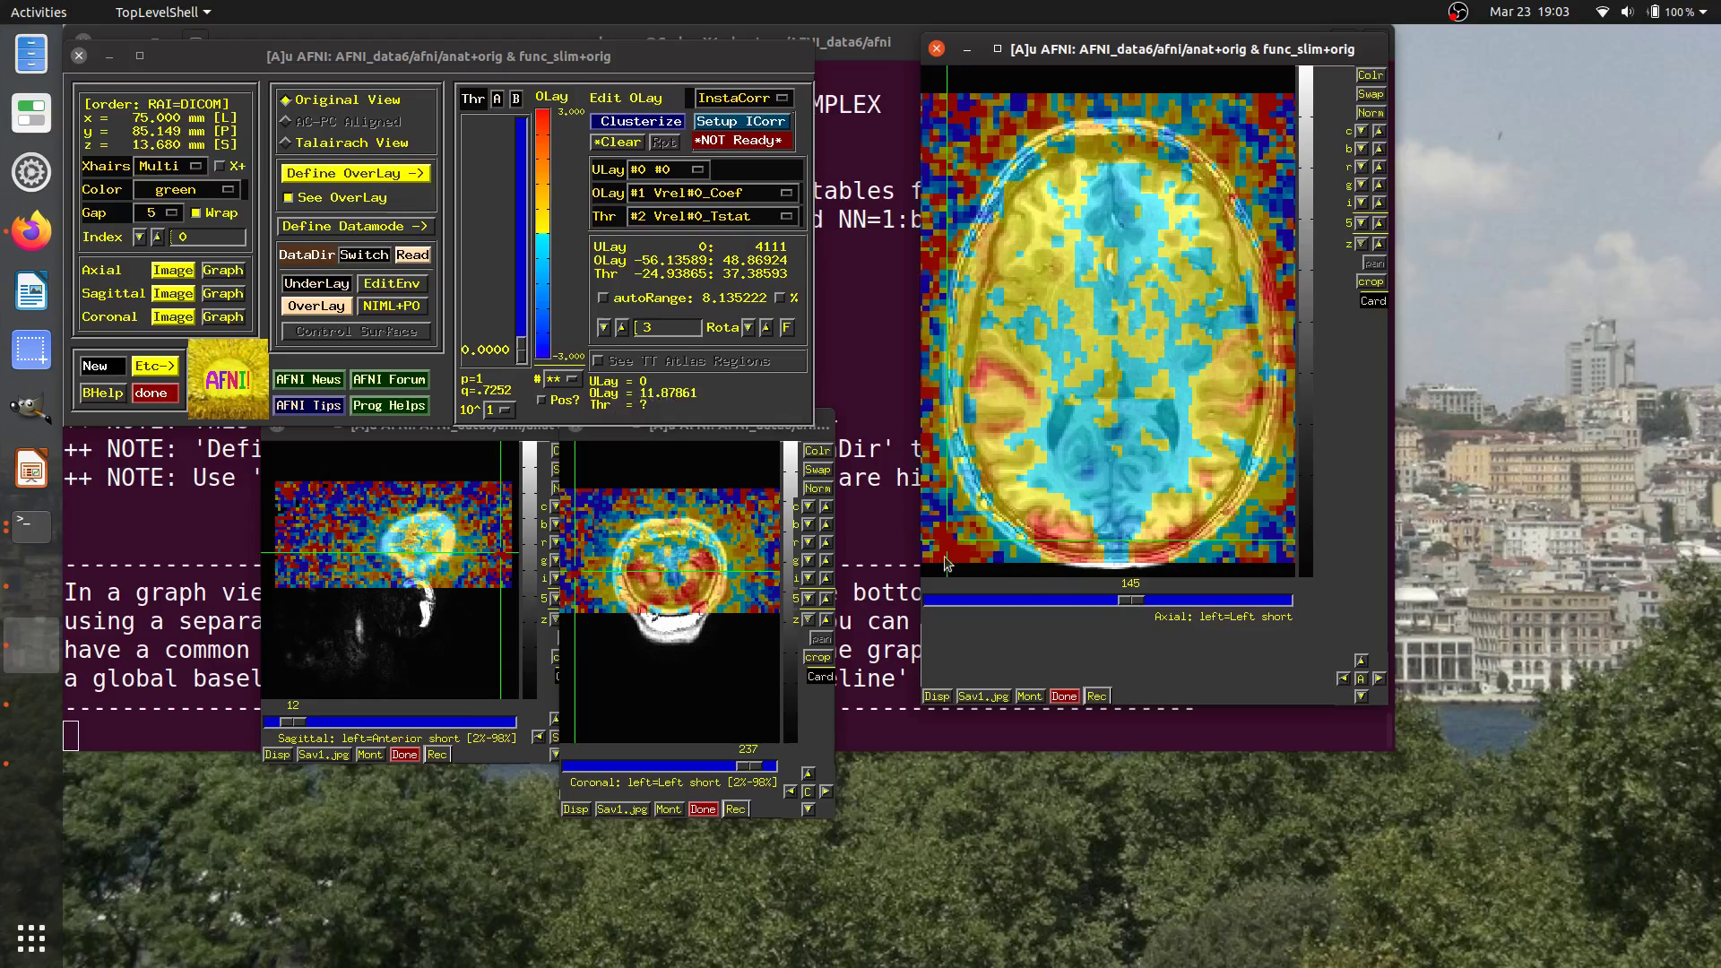
left_click(938, 508)
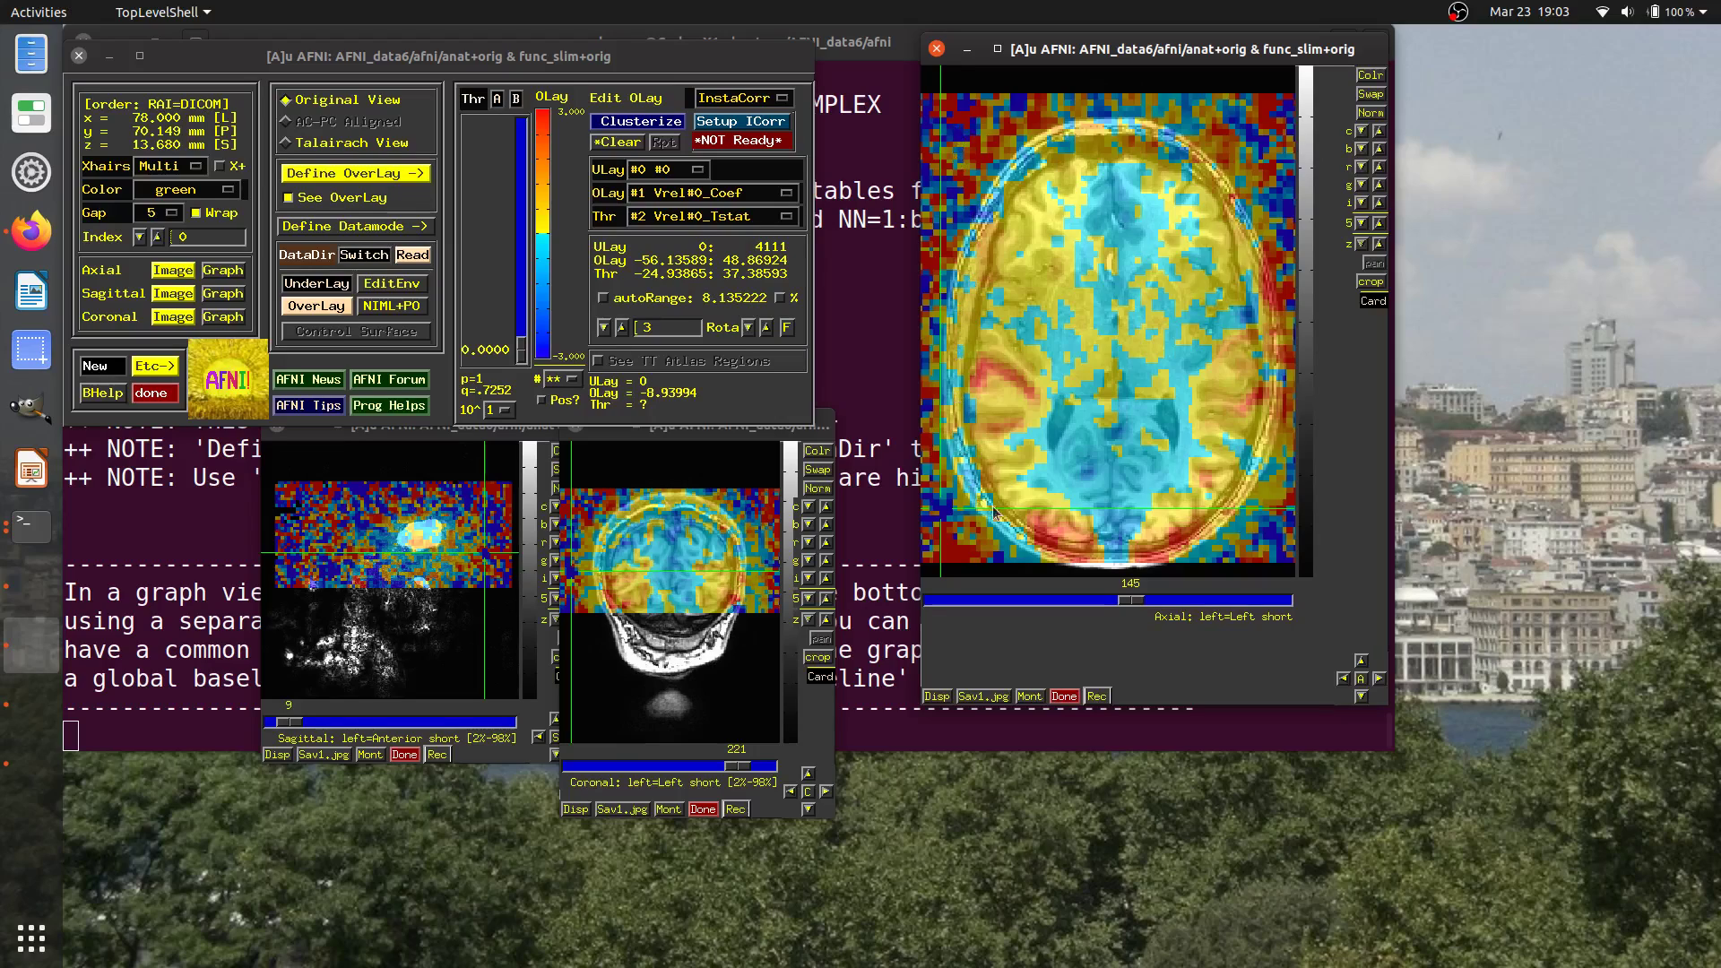
left_click(977, 124)
left_click(971, 119)
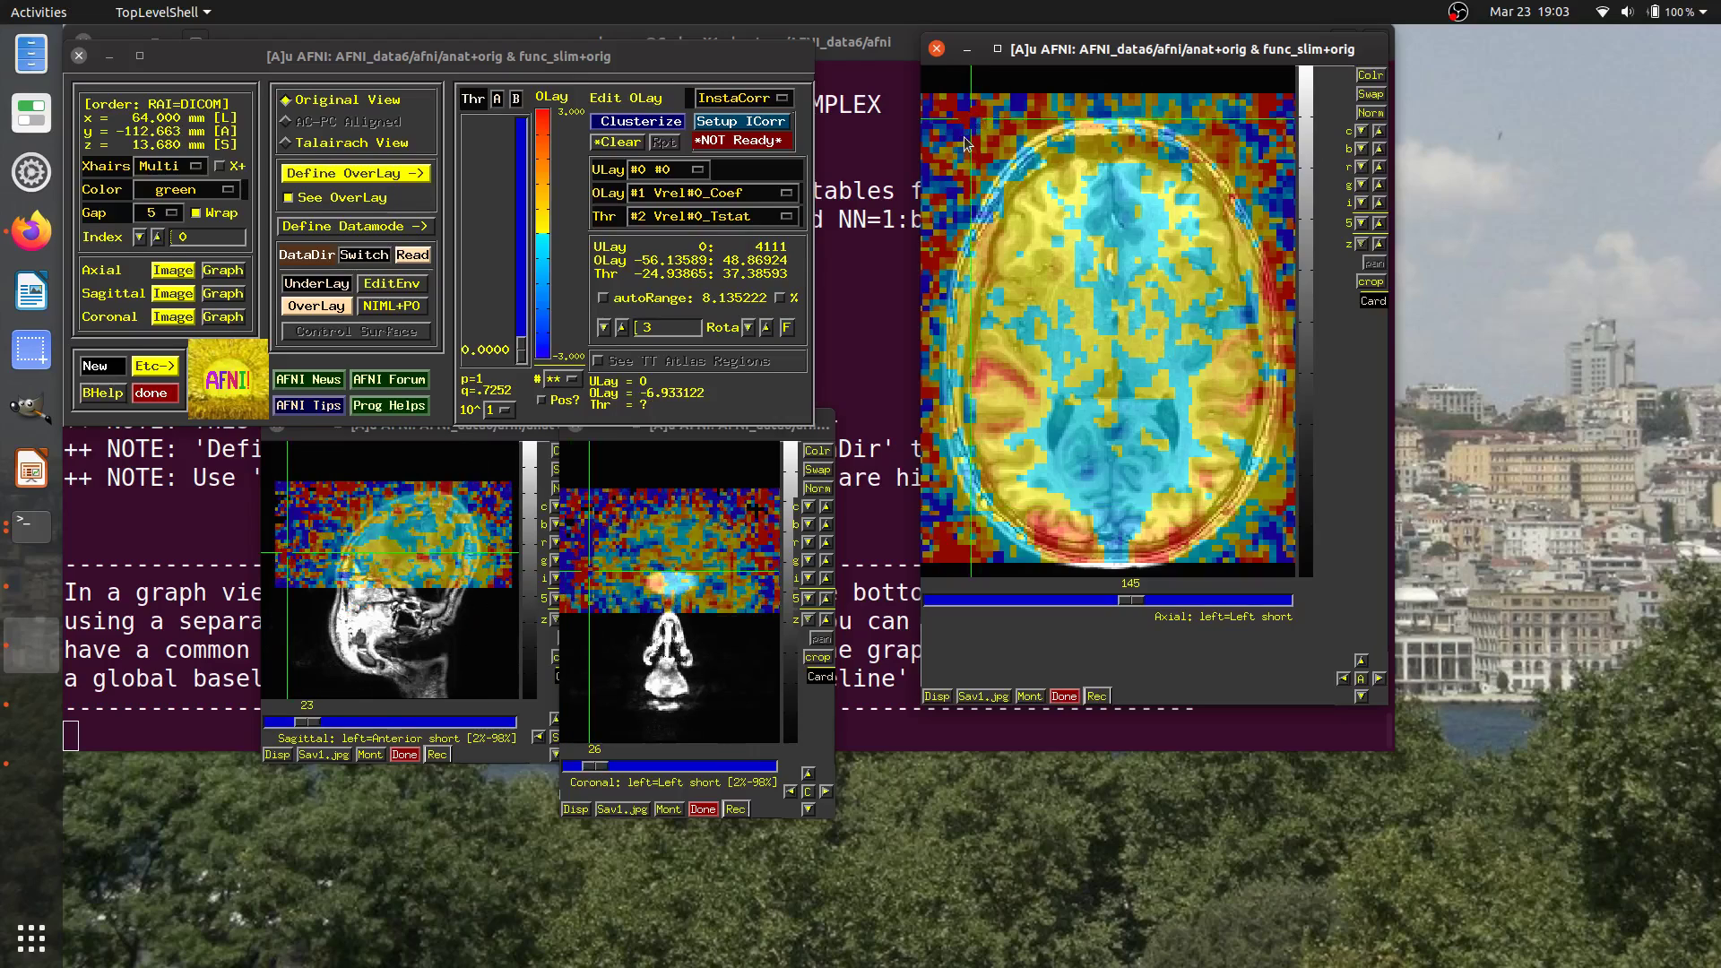
Place the crosshair at sagittal 41, coronal 154 on axial slice 145 (coefficient -56.13589).
left_click(1008, 374)
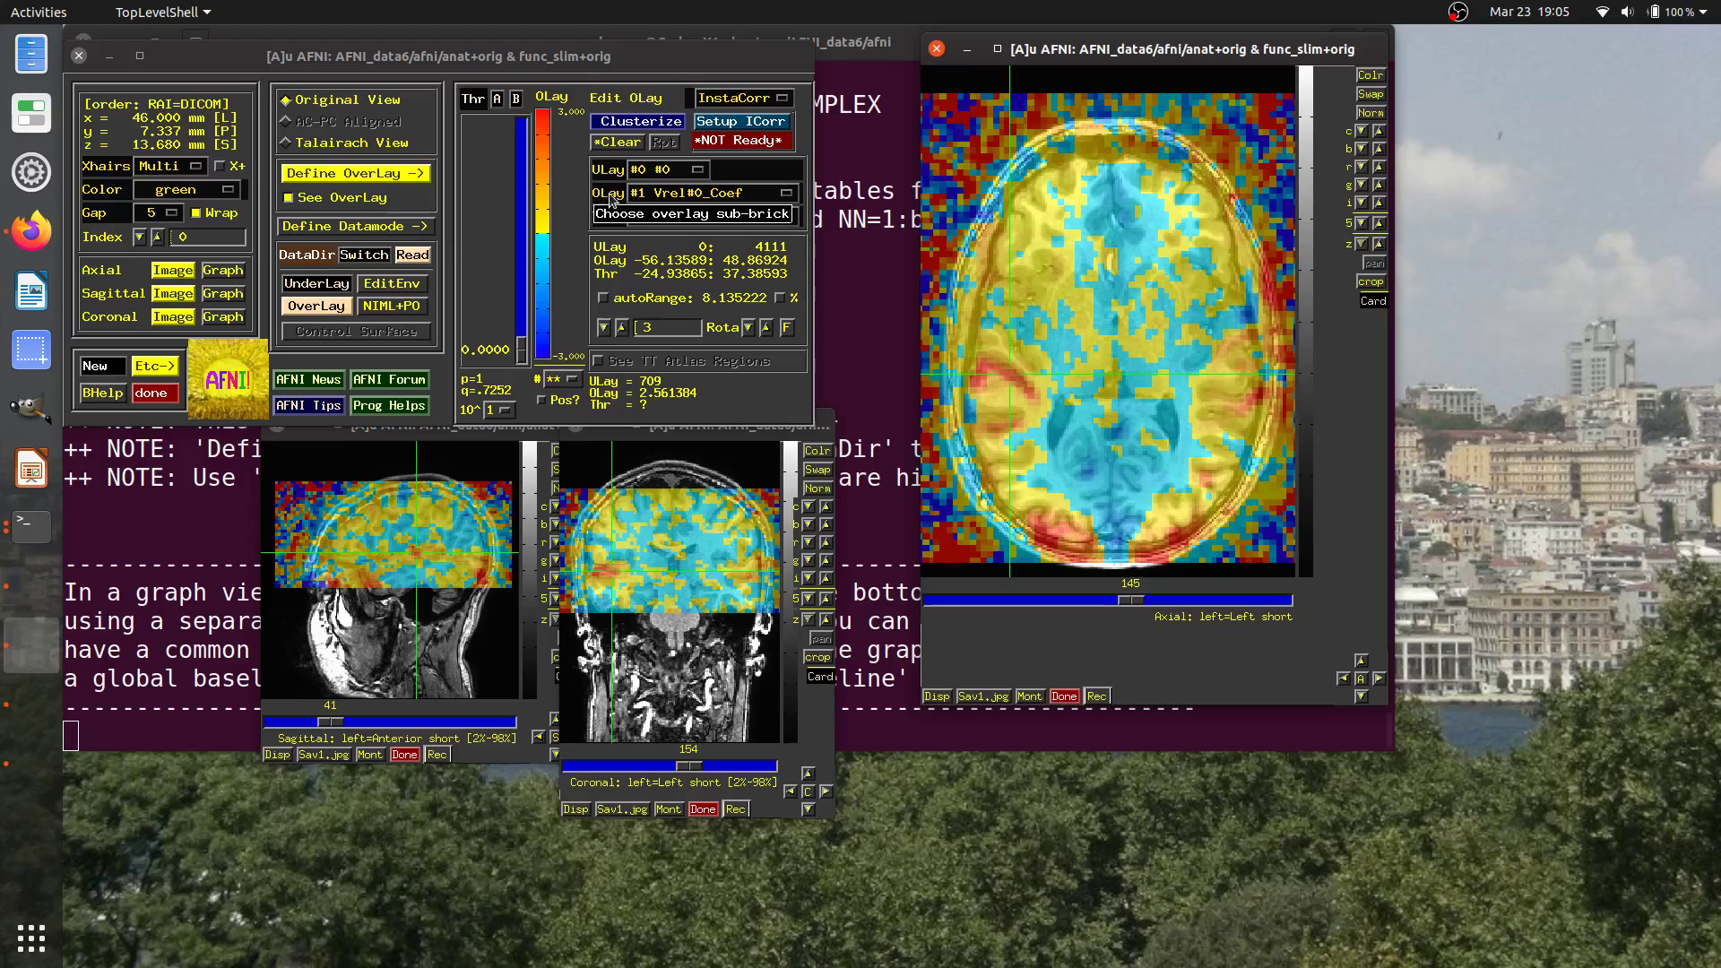
Raise the Thr slider until the t-stat threshold reads 3.0041 (p = .0028).
left_click_drag(522, 353, 521, 325)
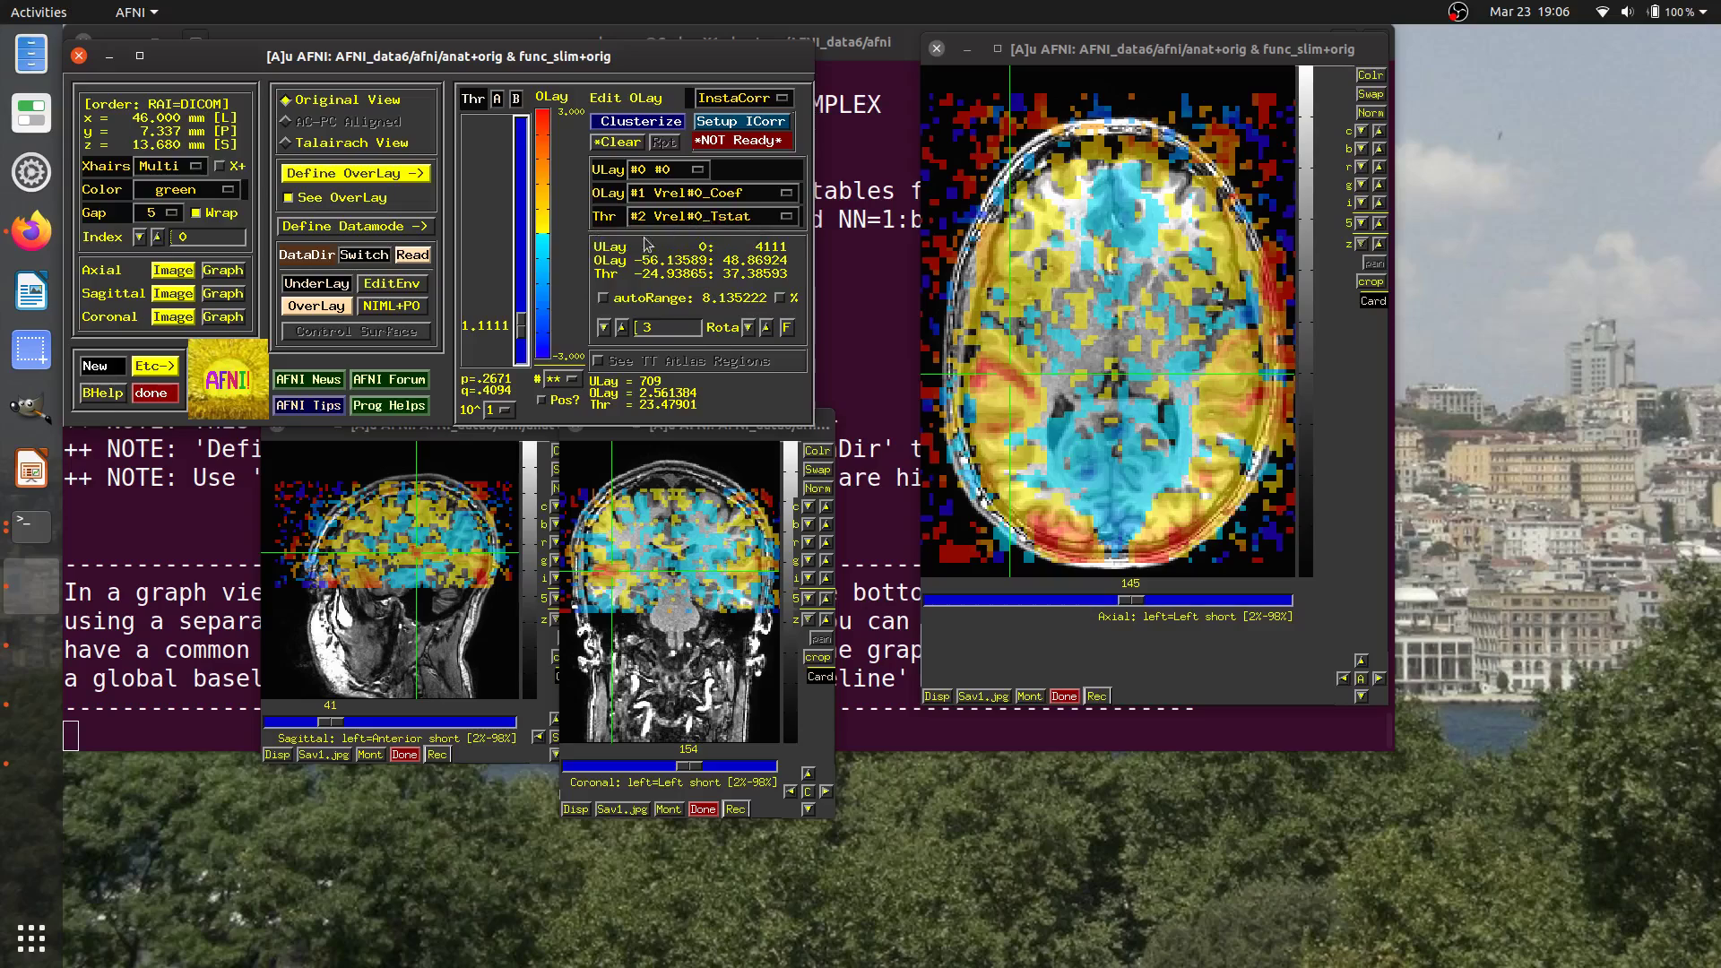
left_click_drag(522, 326, 528, 284)
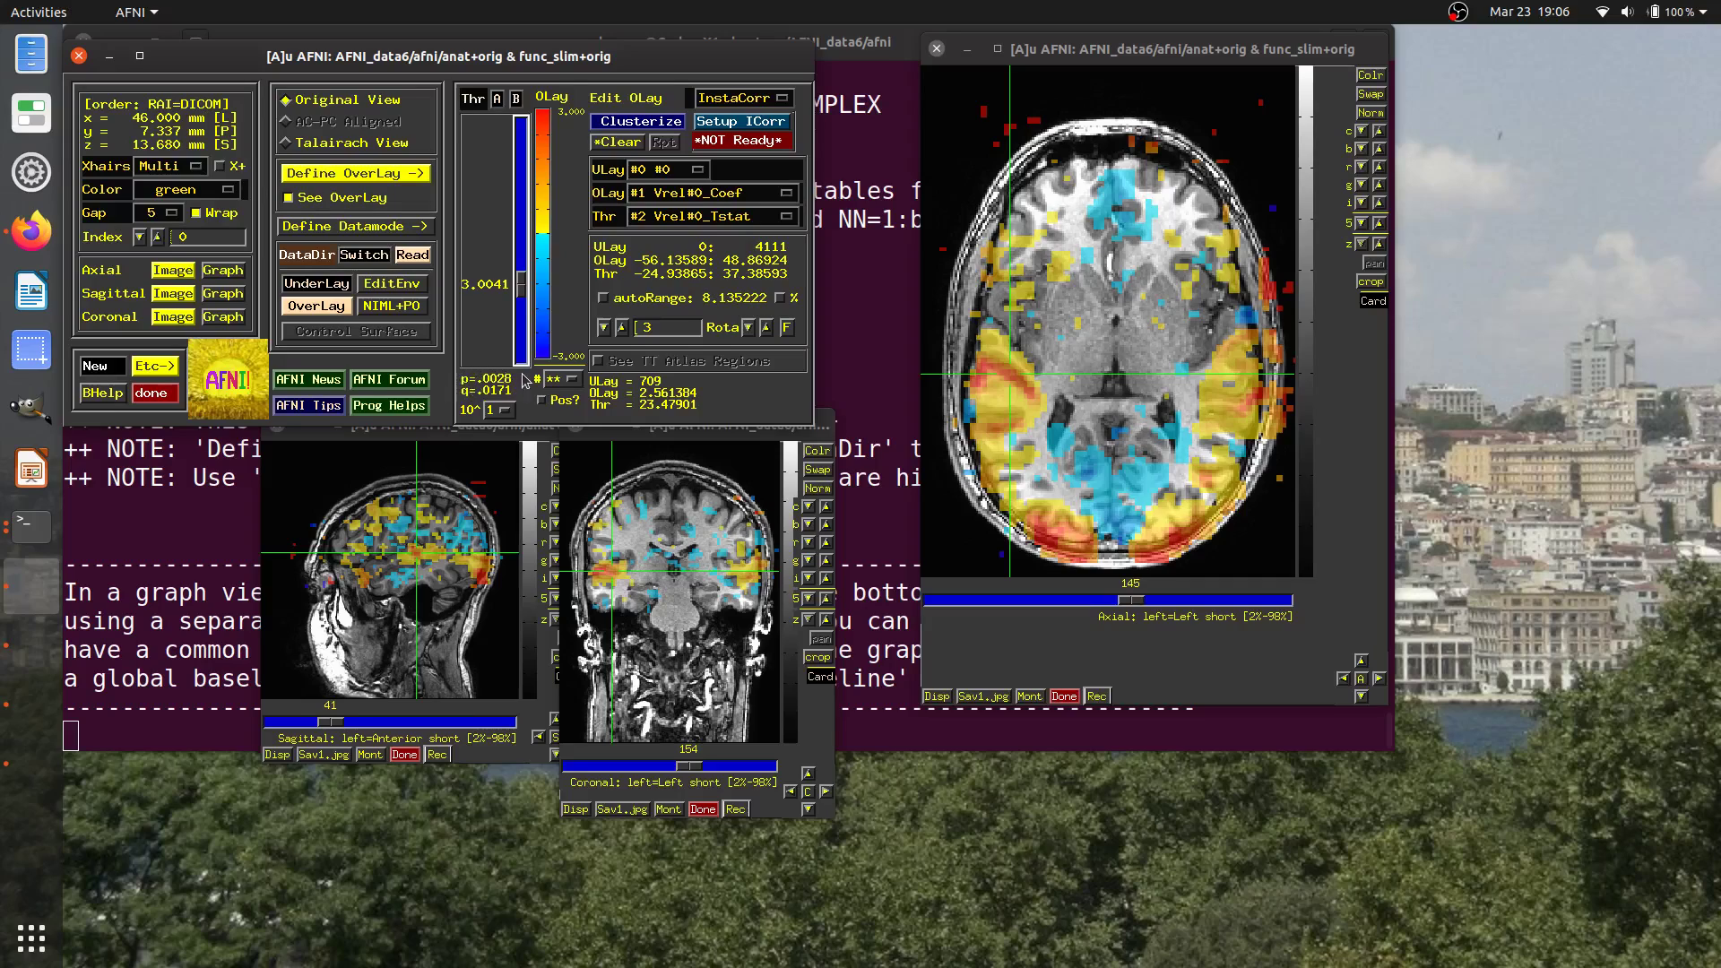
mouse_move(469, 390)
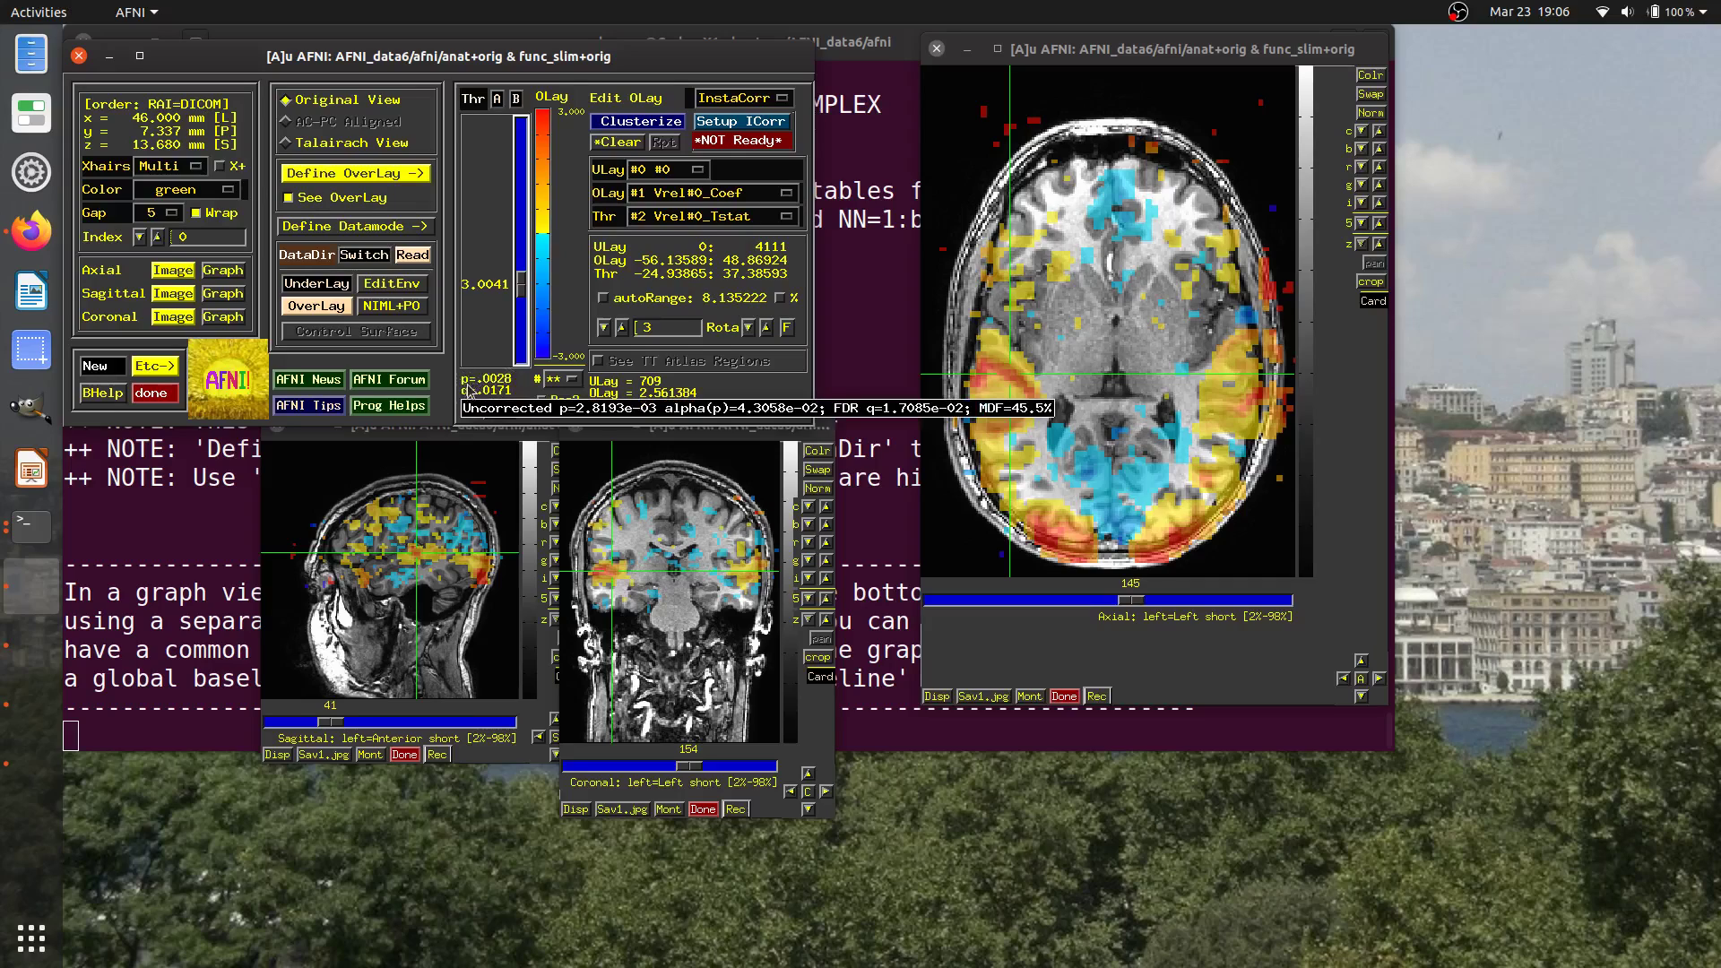
Enter p = 0.001 through the Thr label's Set p-value option, giving t = 3.3133.
right_click(471, 104)
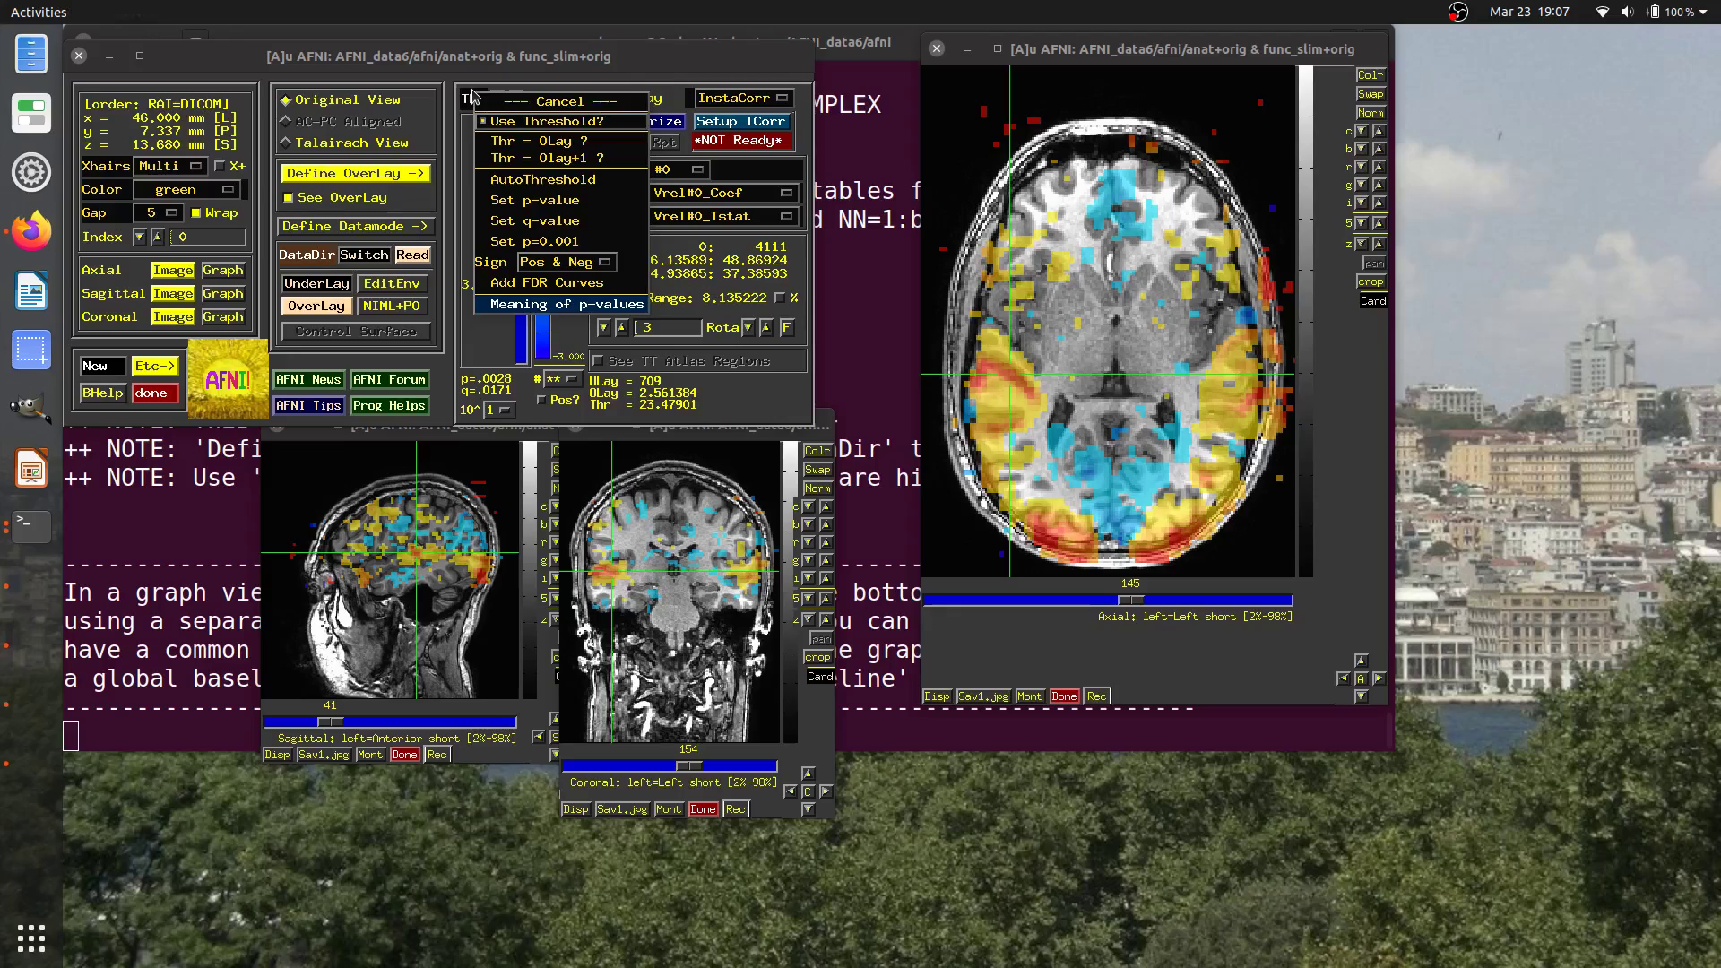
left_click(508, 202)
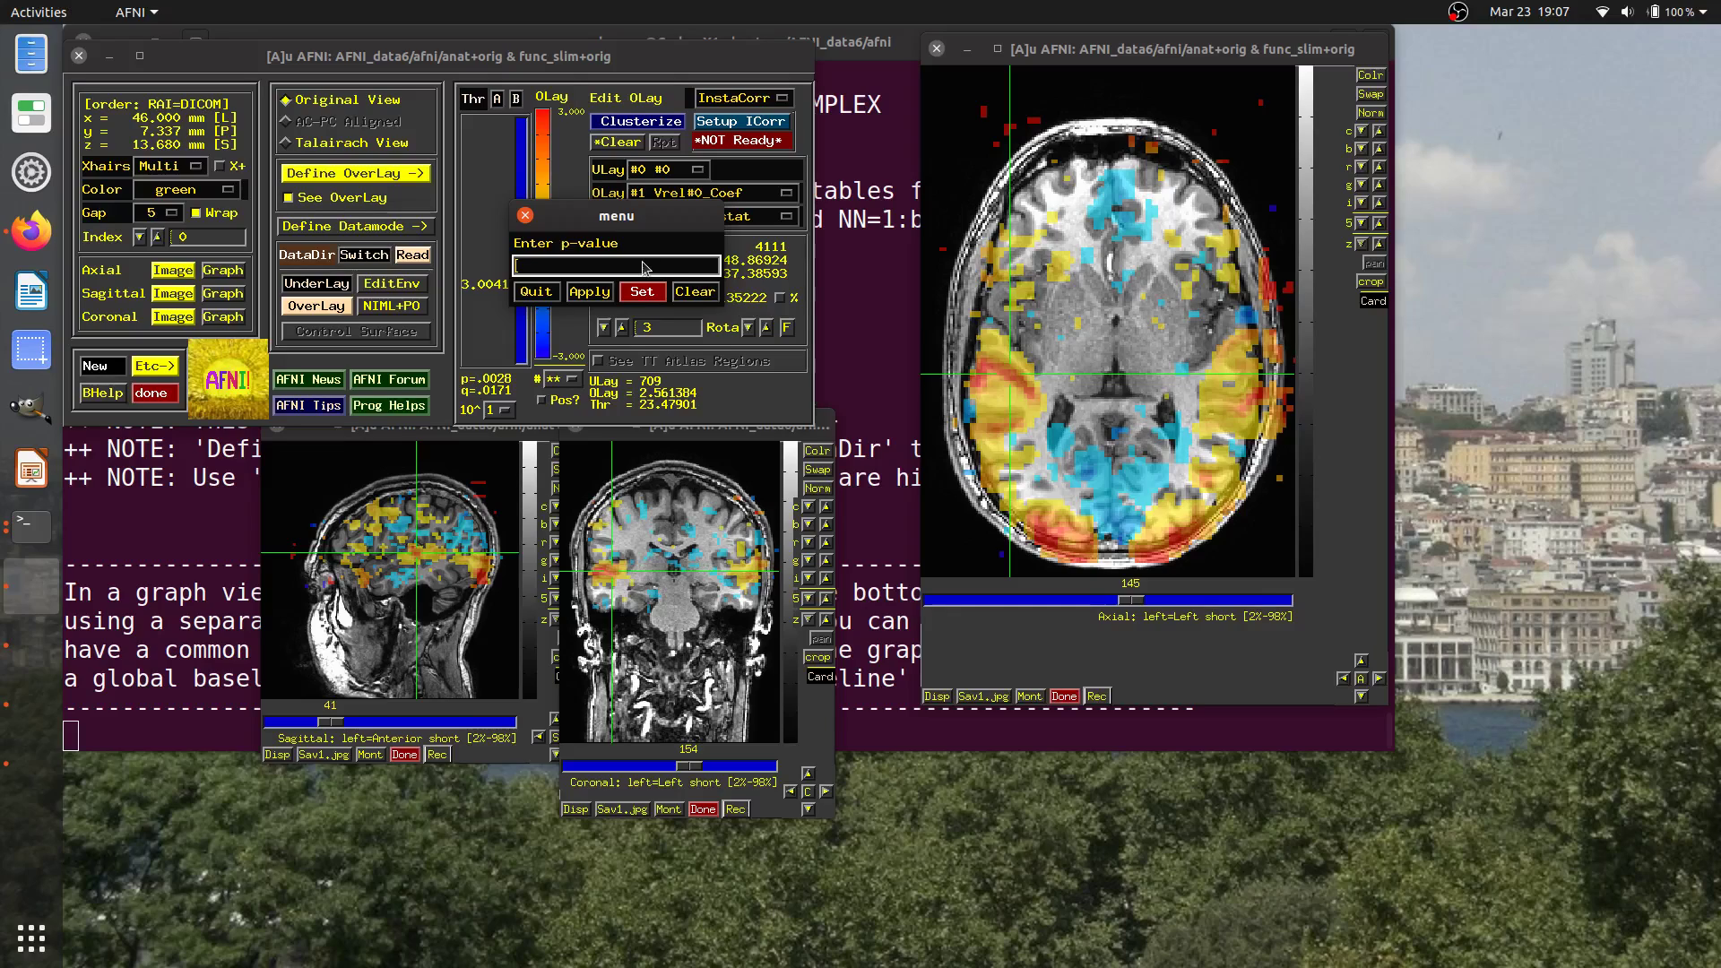
type("0.001")
key("Return")
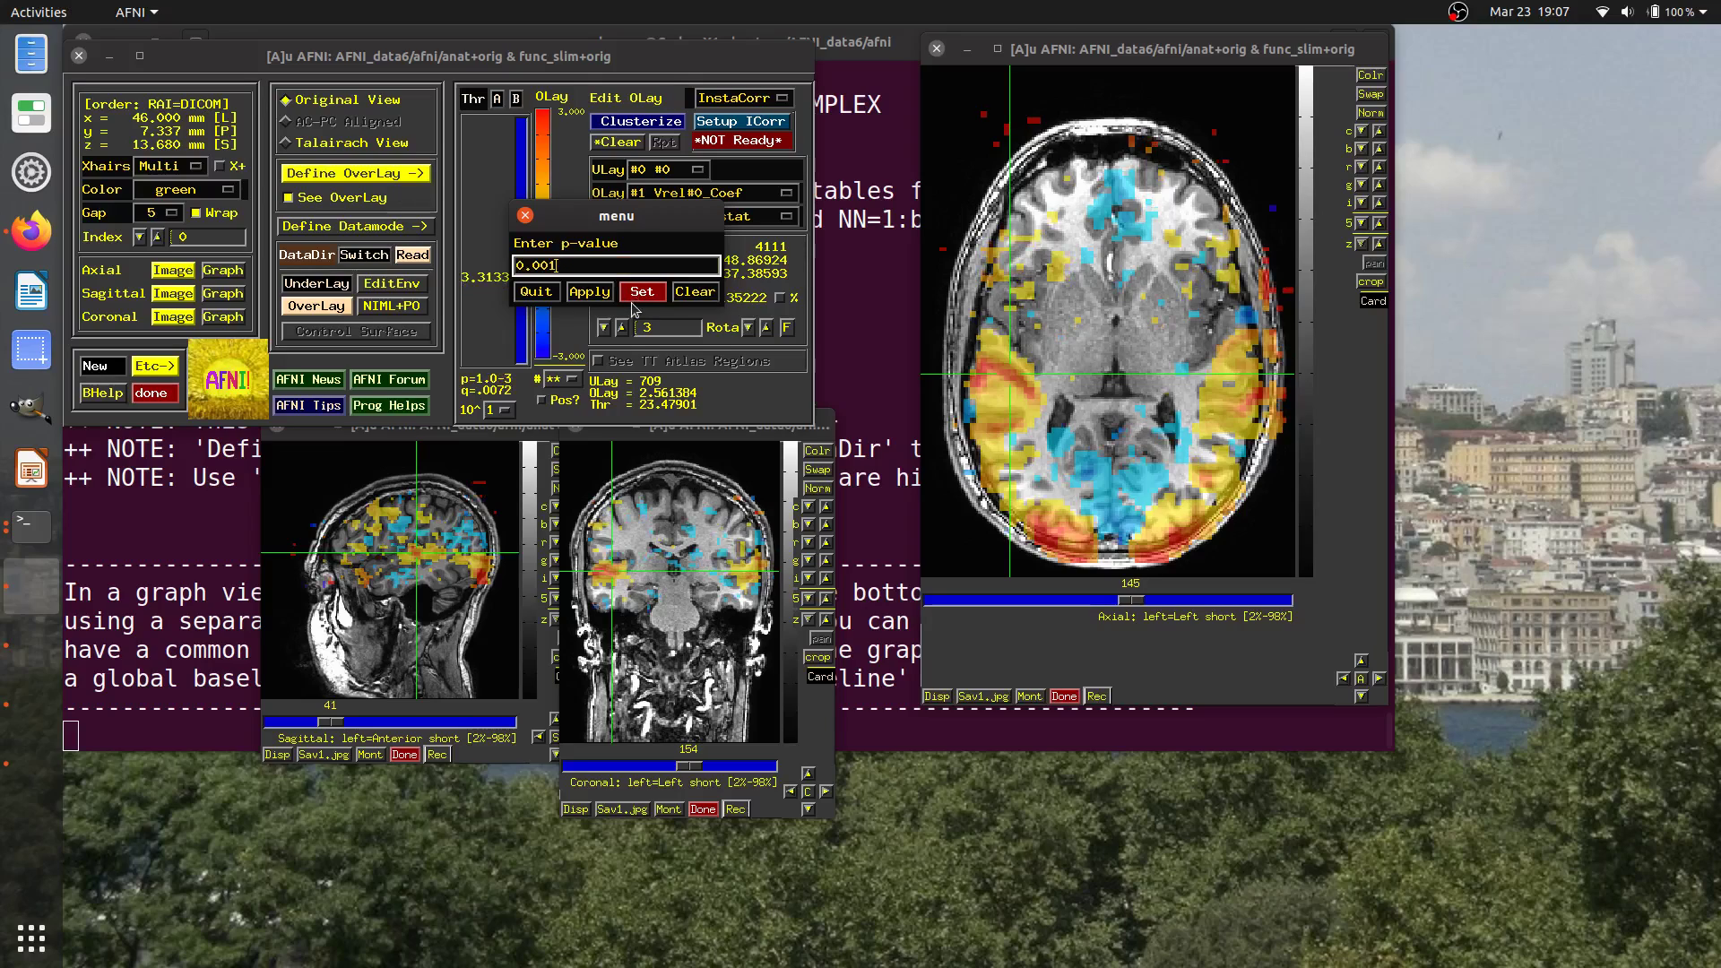
left_click(641, 291)
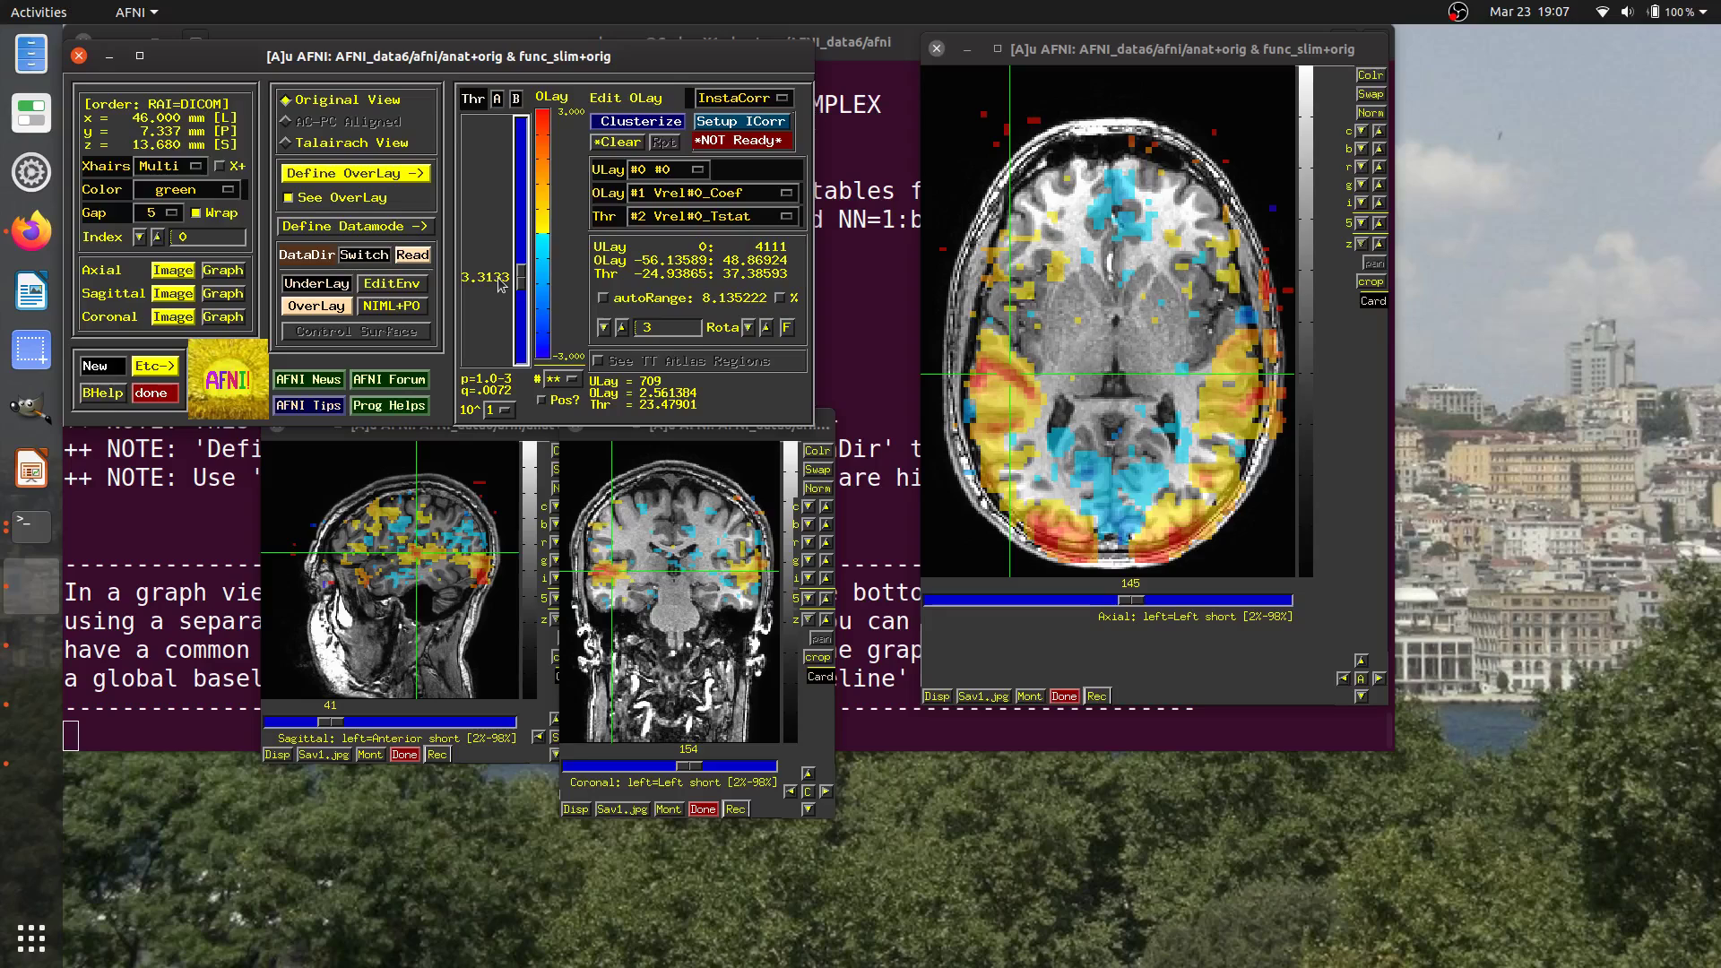
scroll(1075, 333, "up", 11)
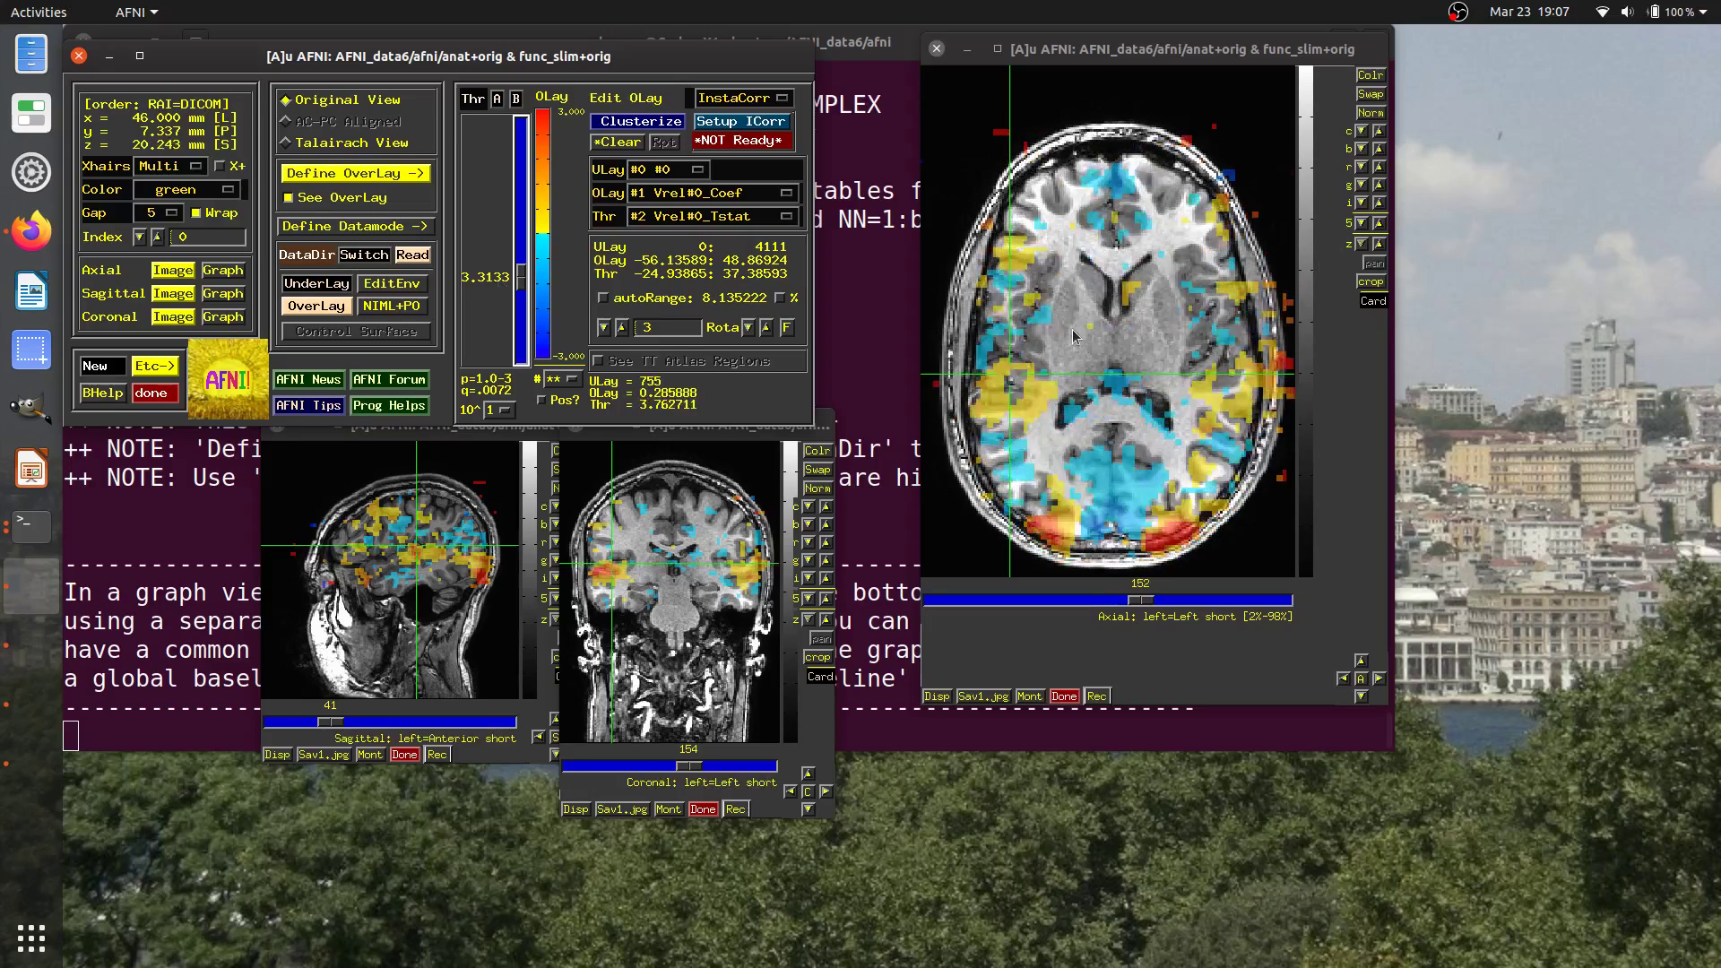
scroll(1075, 333, "up", 14)
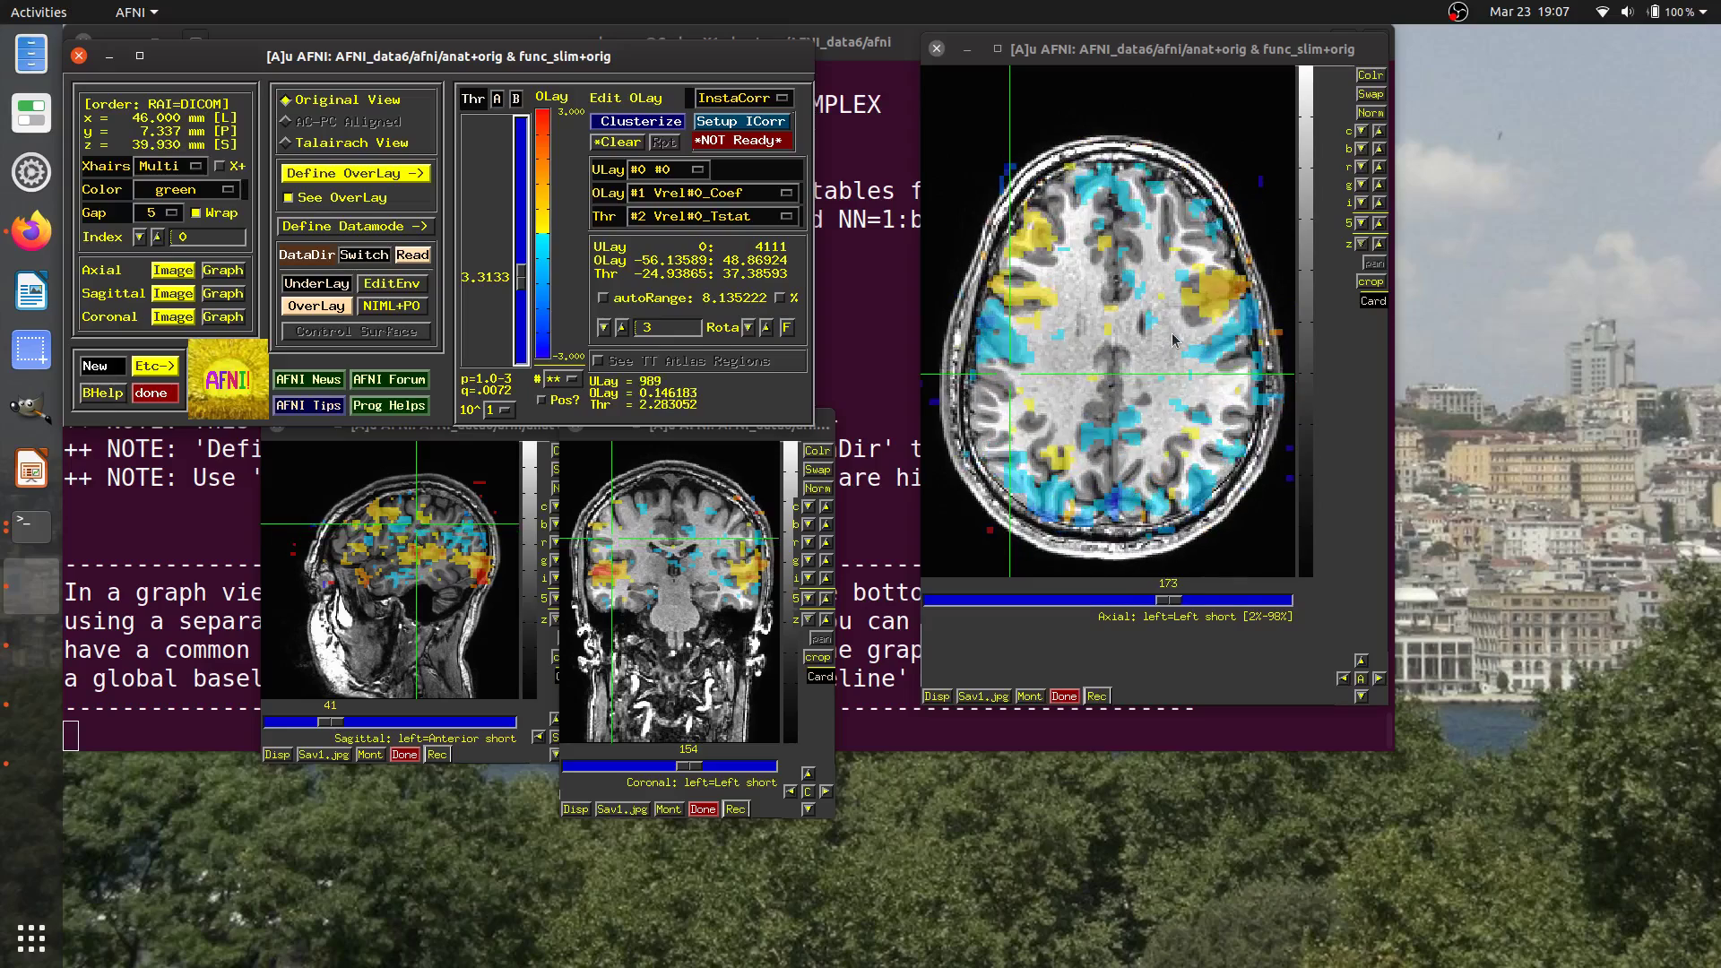
scroll(1172, 339, "down", 16)
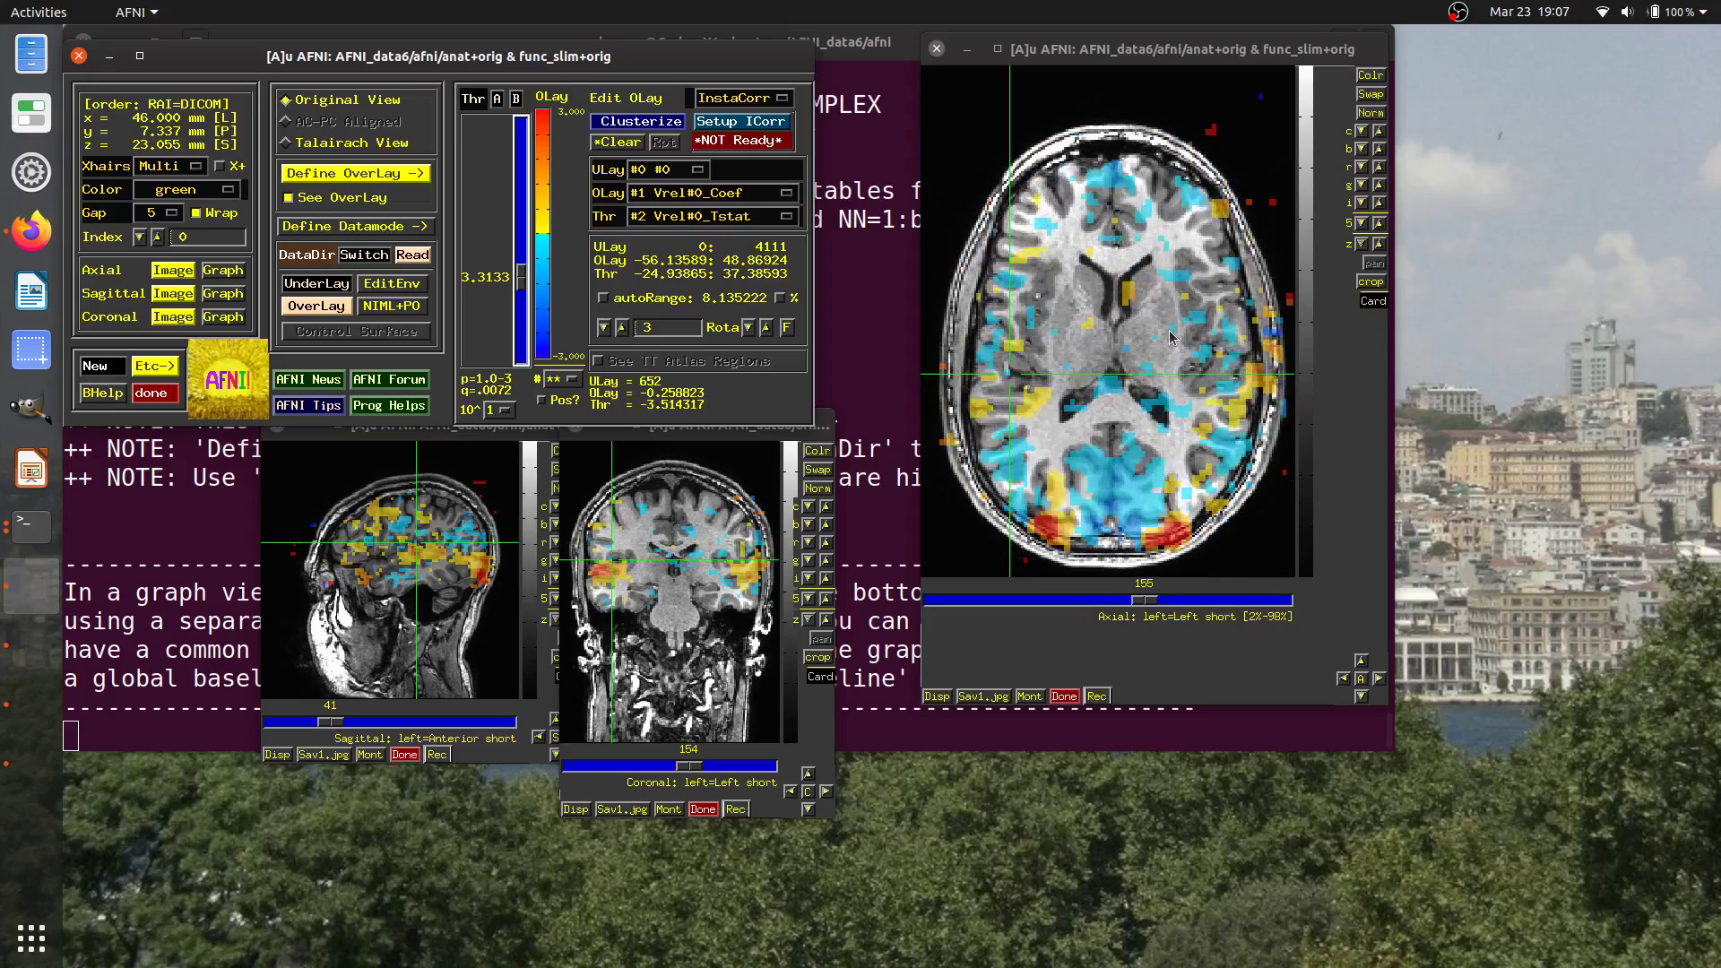
scroll(1171, 339, "down", 13)
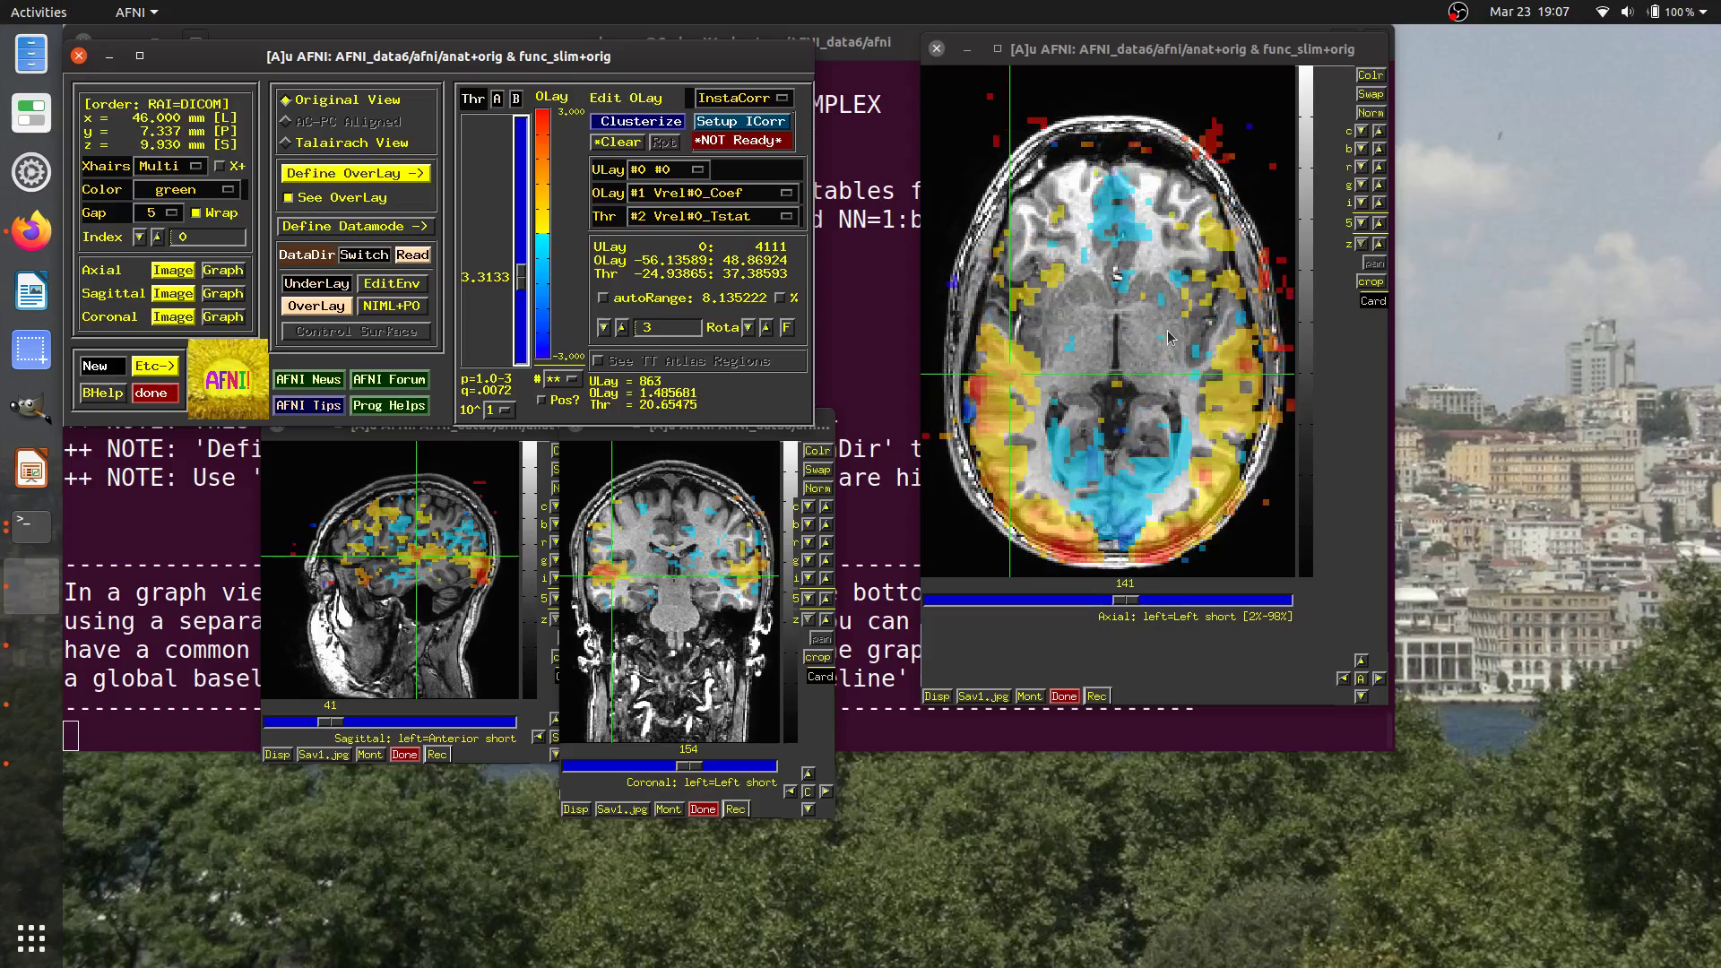
scroll(1114, 361, "up", 10)
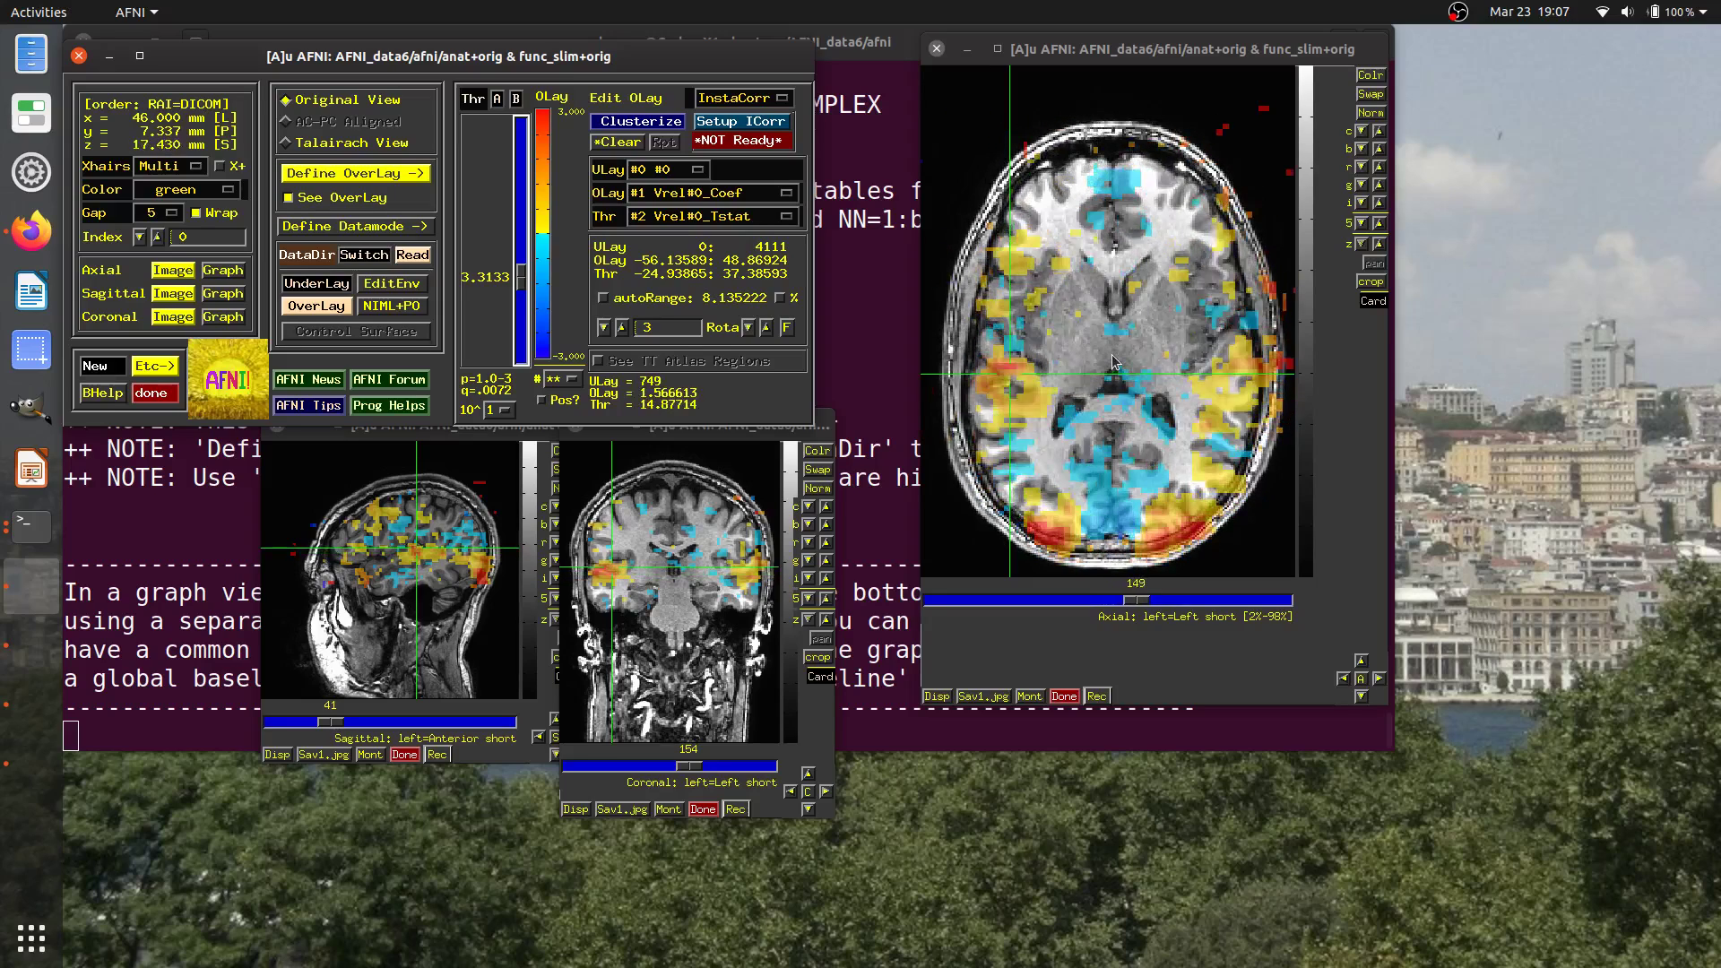
scroll(1114, 361, "up", 3)
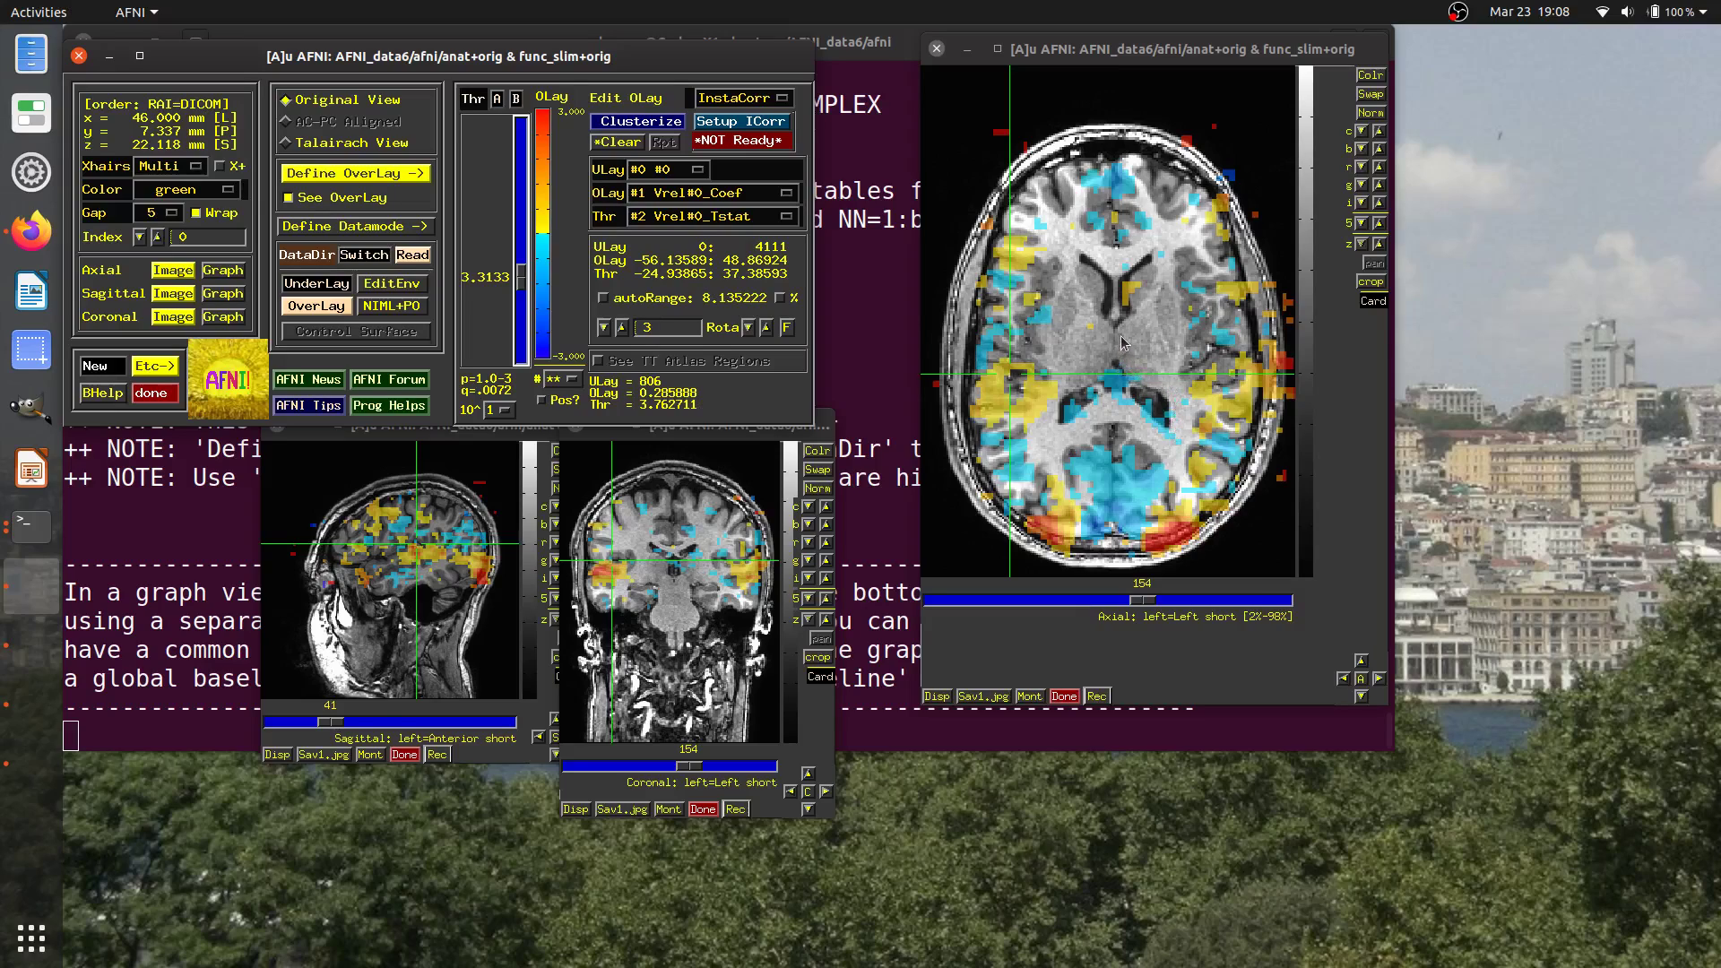
scroll(1118, 352, "down", 3)
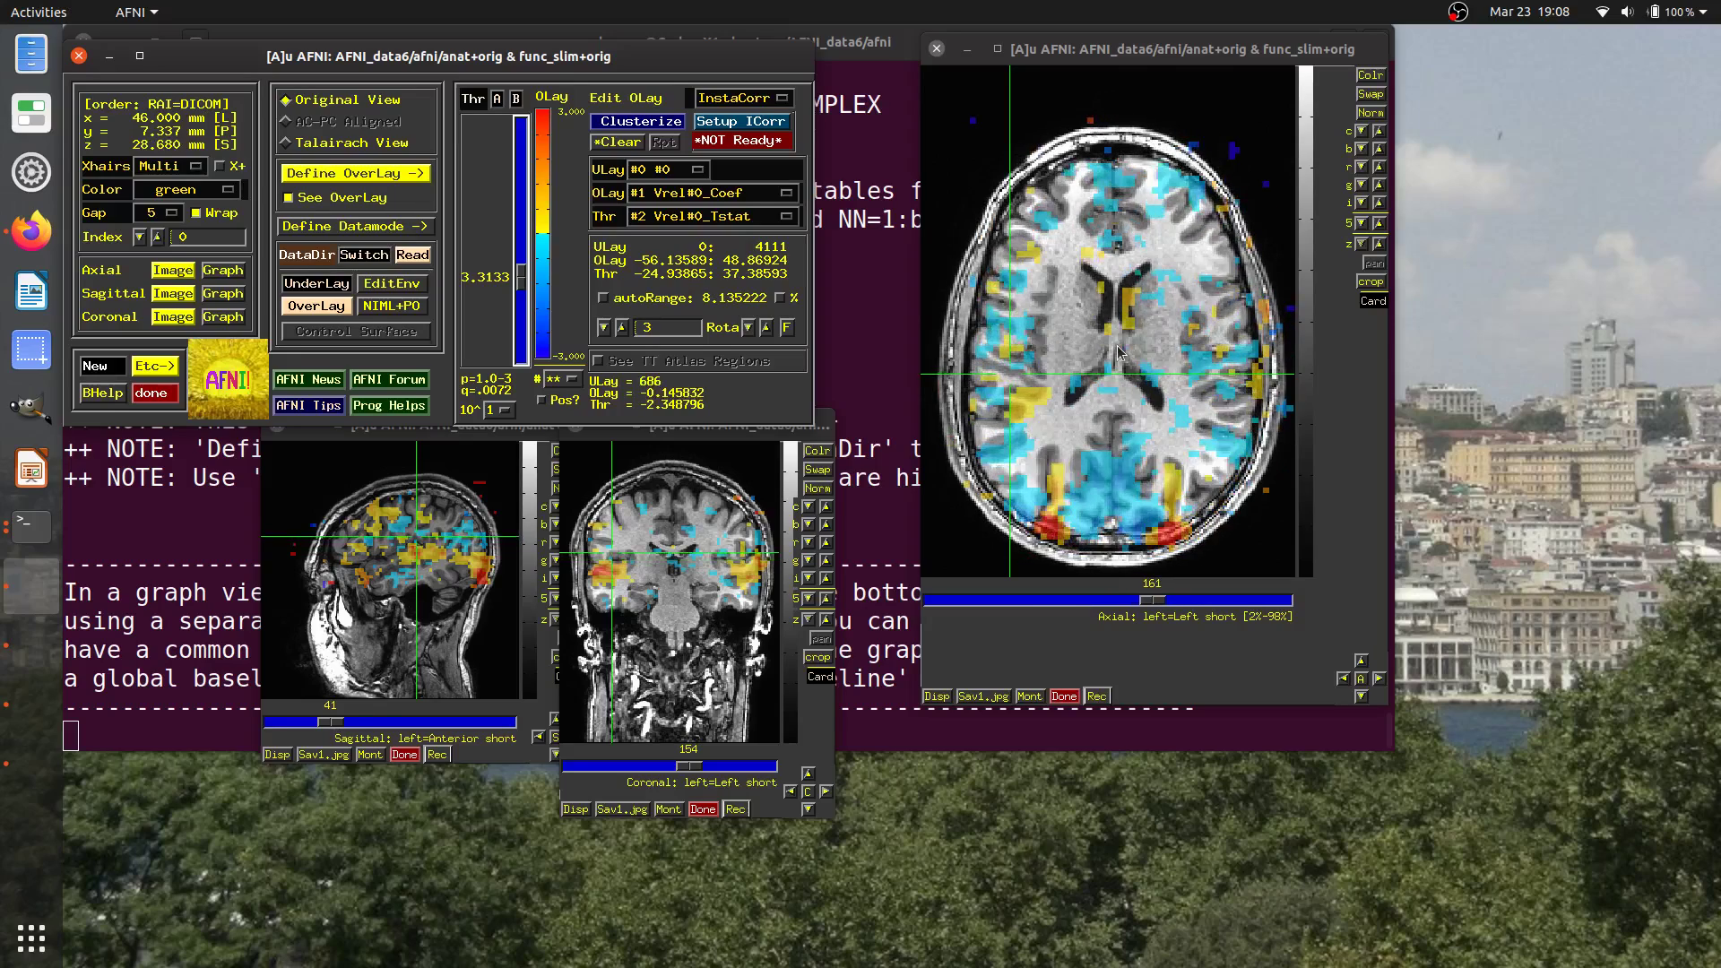
scroll(1110, 346, "down", 11)
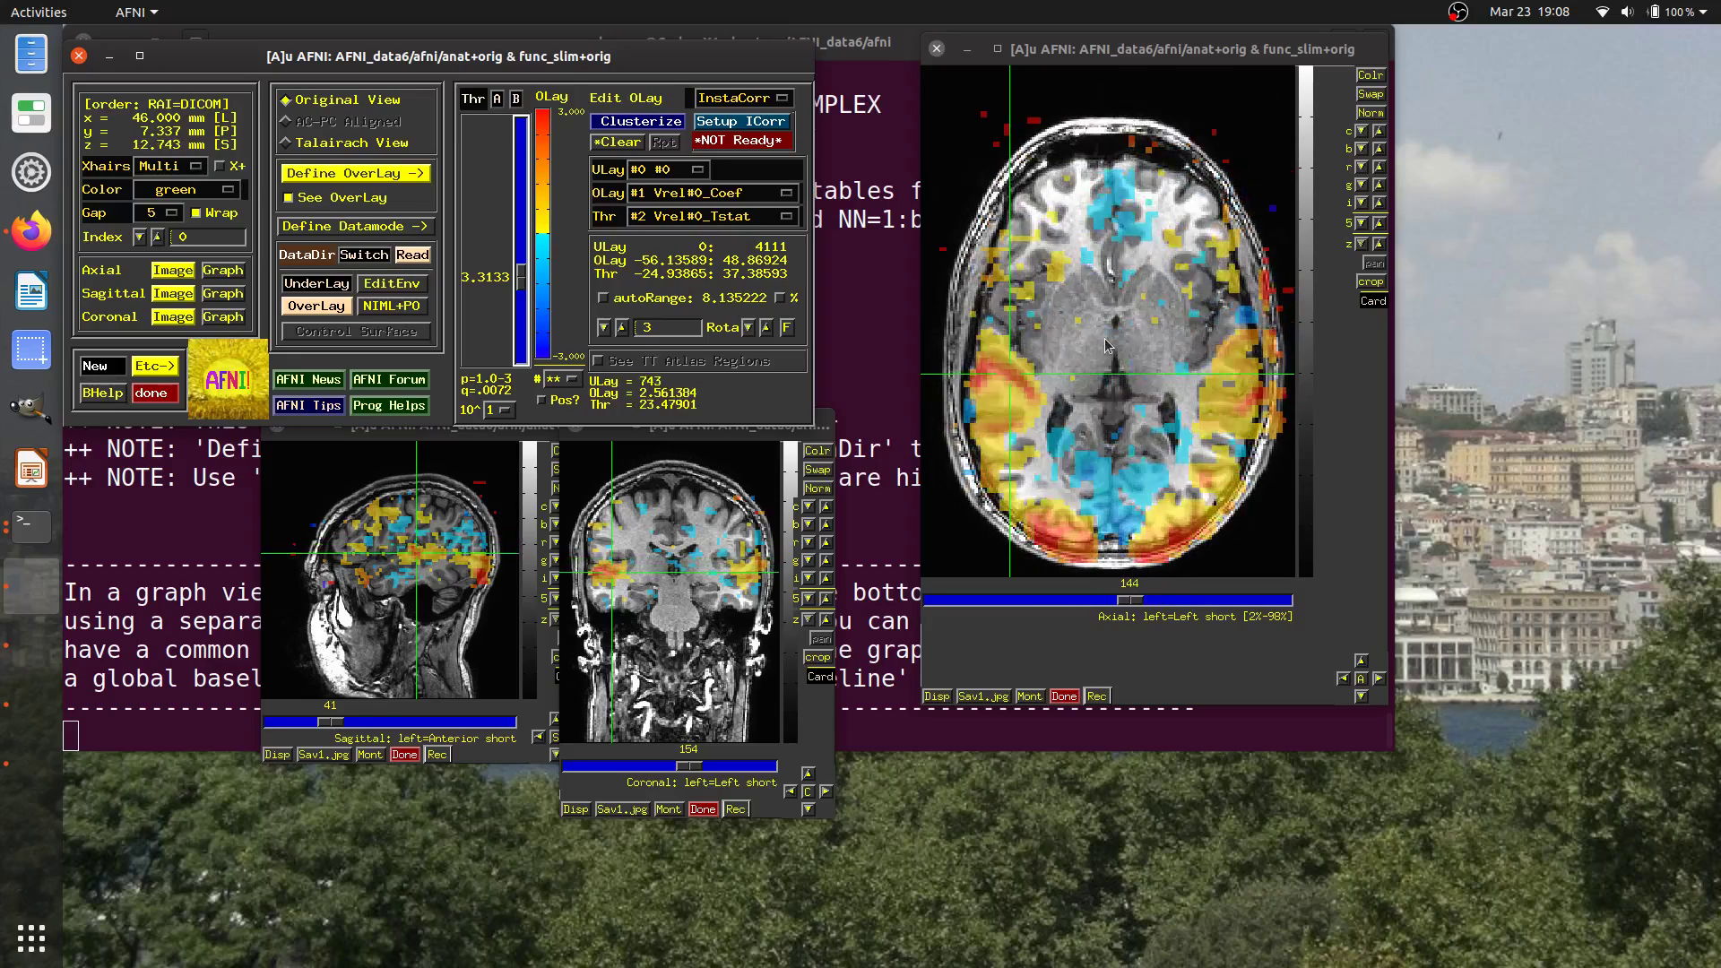
scroll(1107, 346, "down", 5)
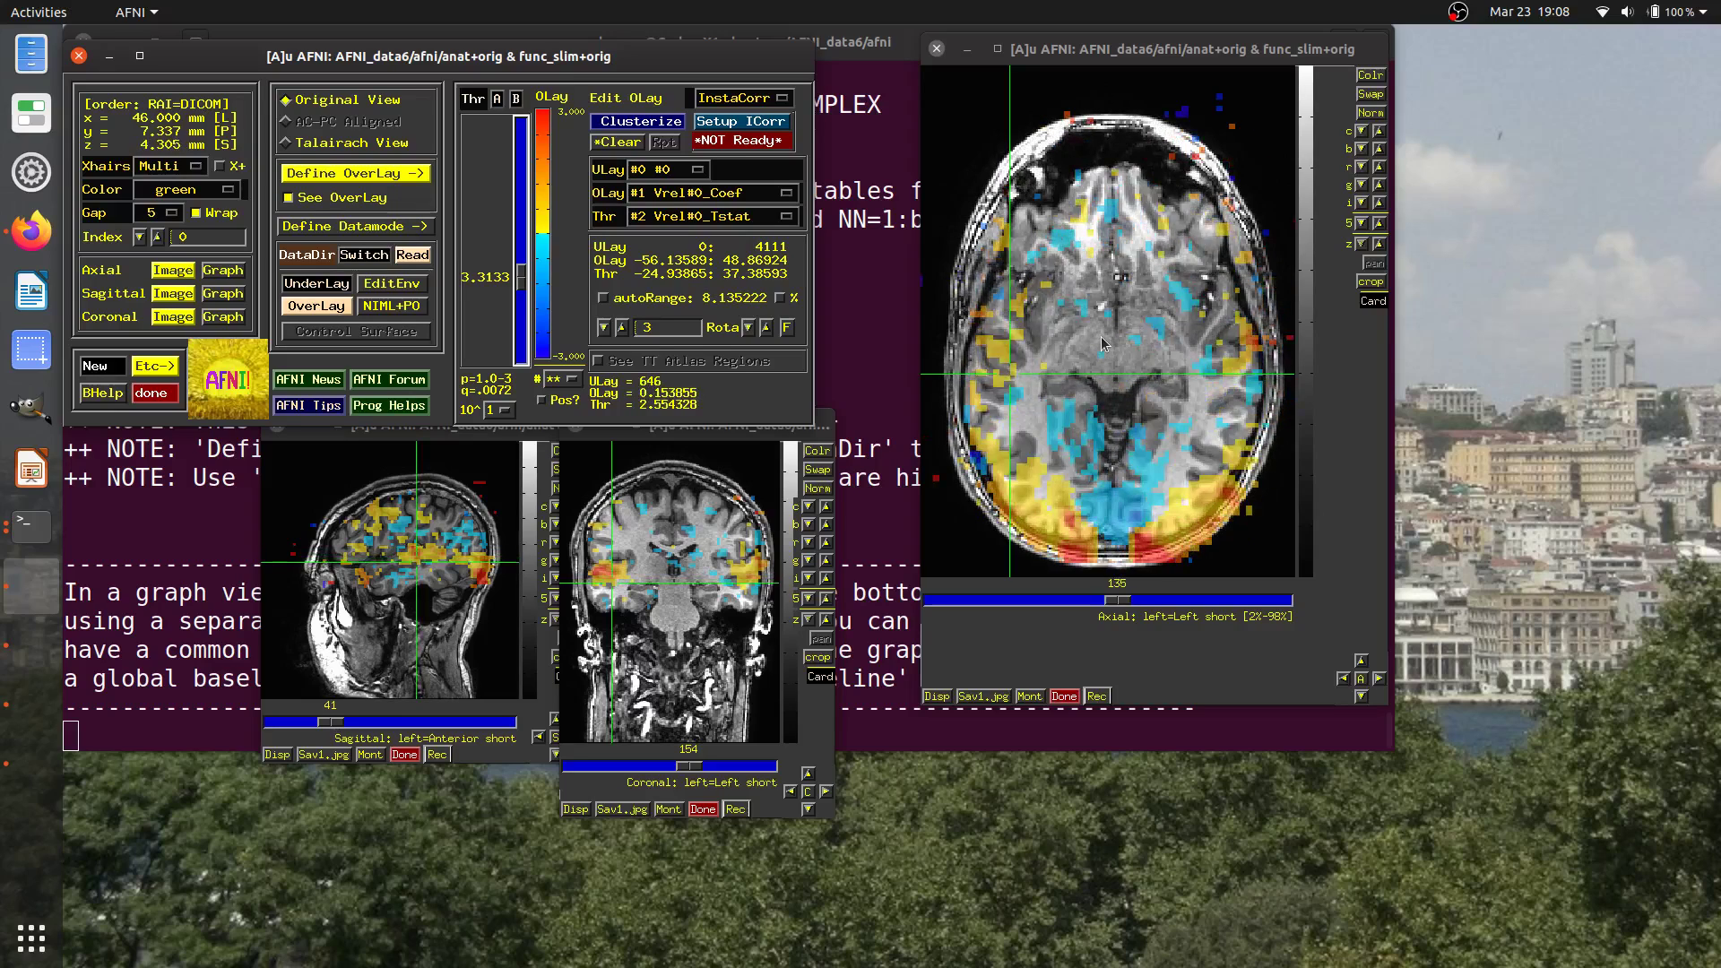
scroll(1102, 344, "up", 1)
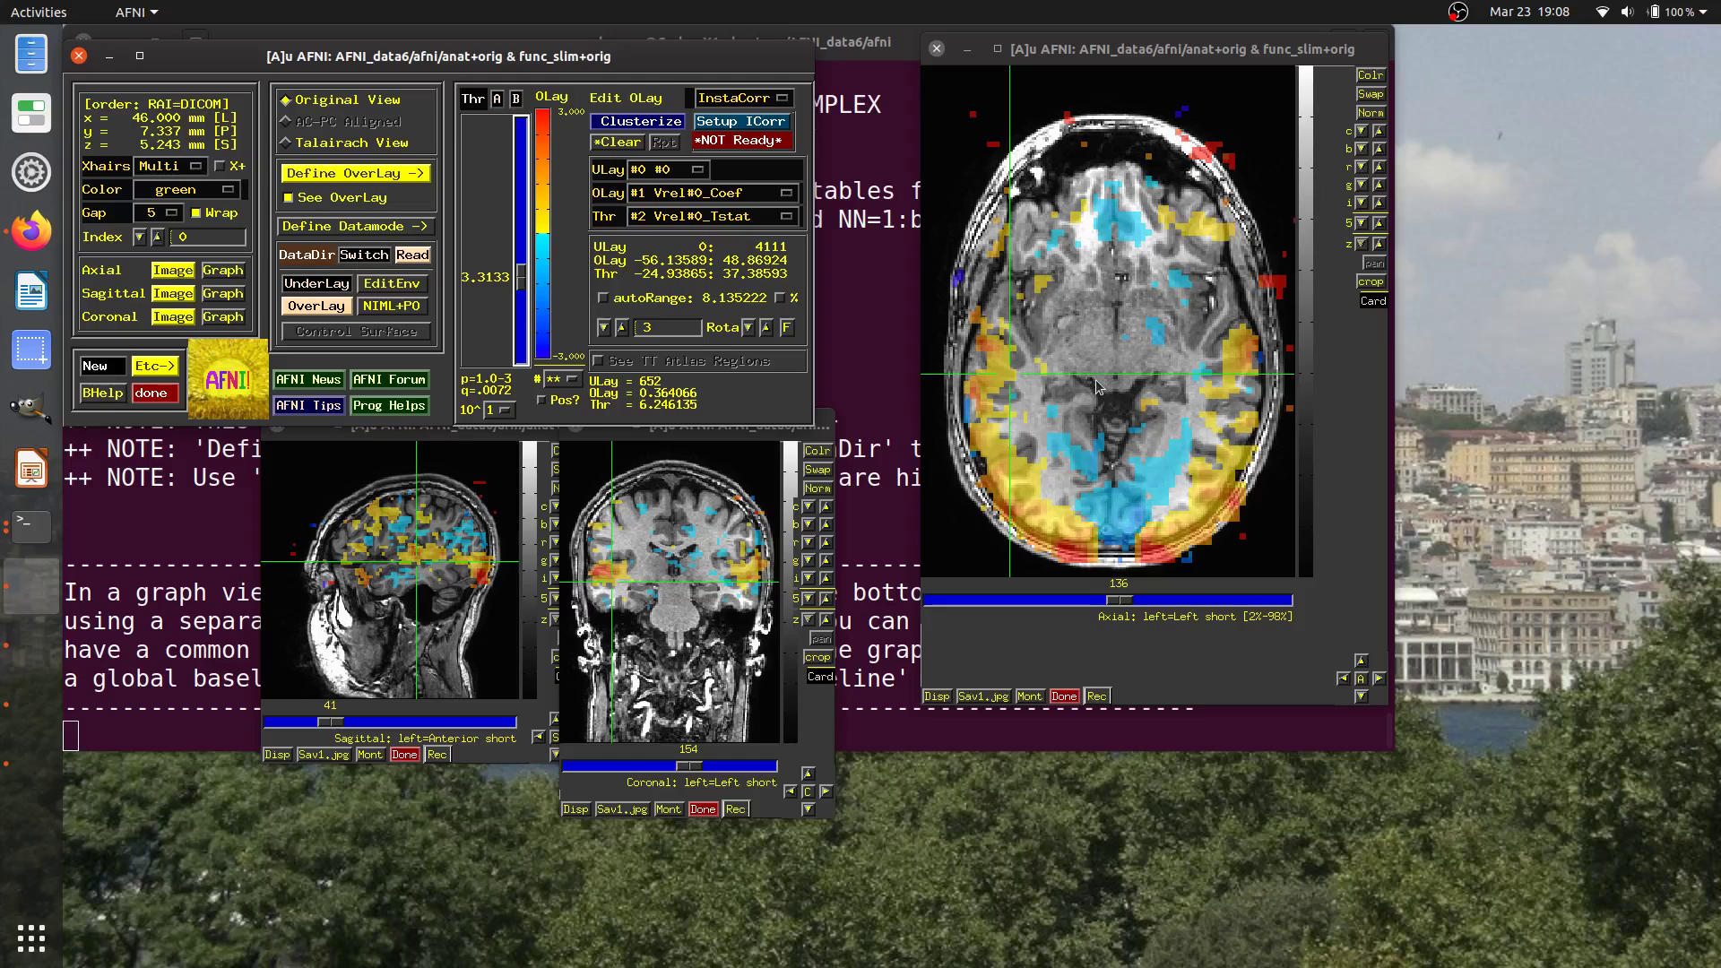
scroll(1097, 386, "up", 17)
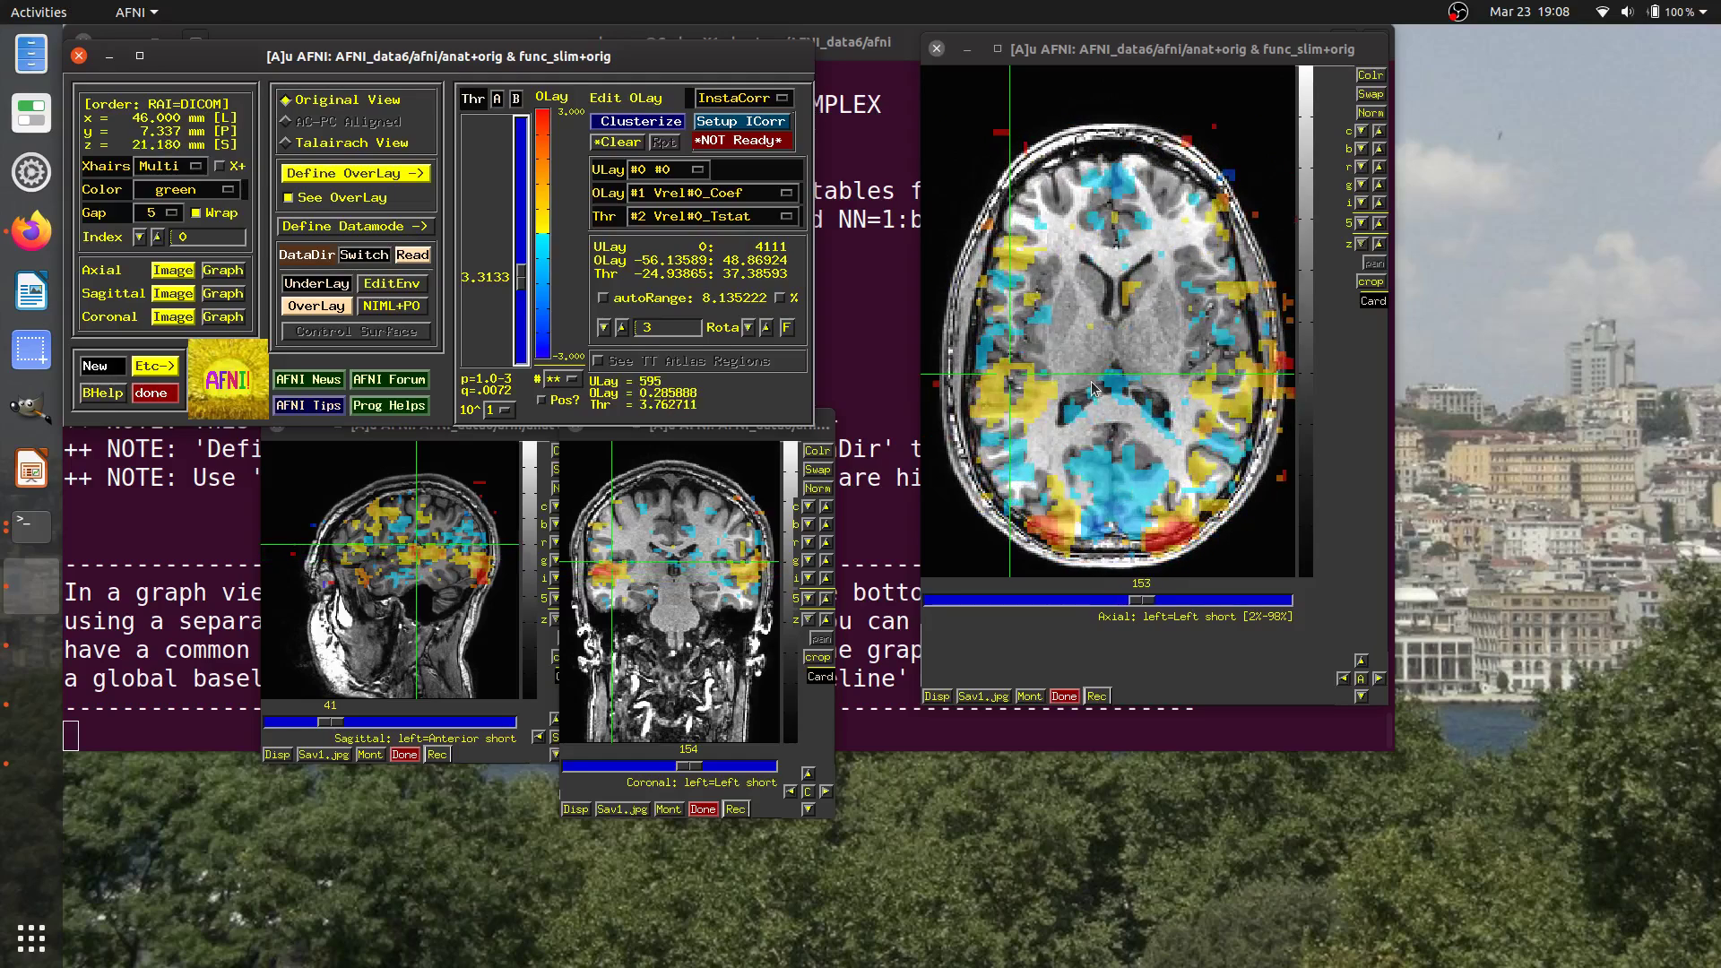
scroll(1092, 387, "down", 18)
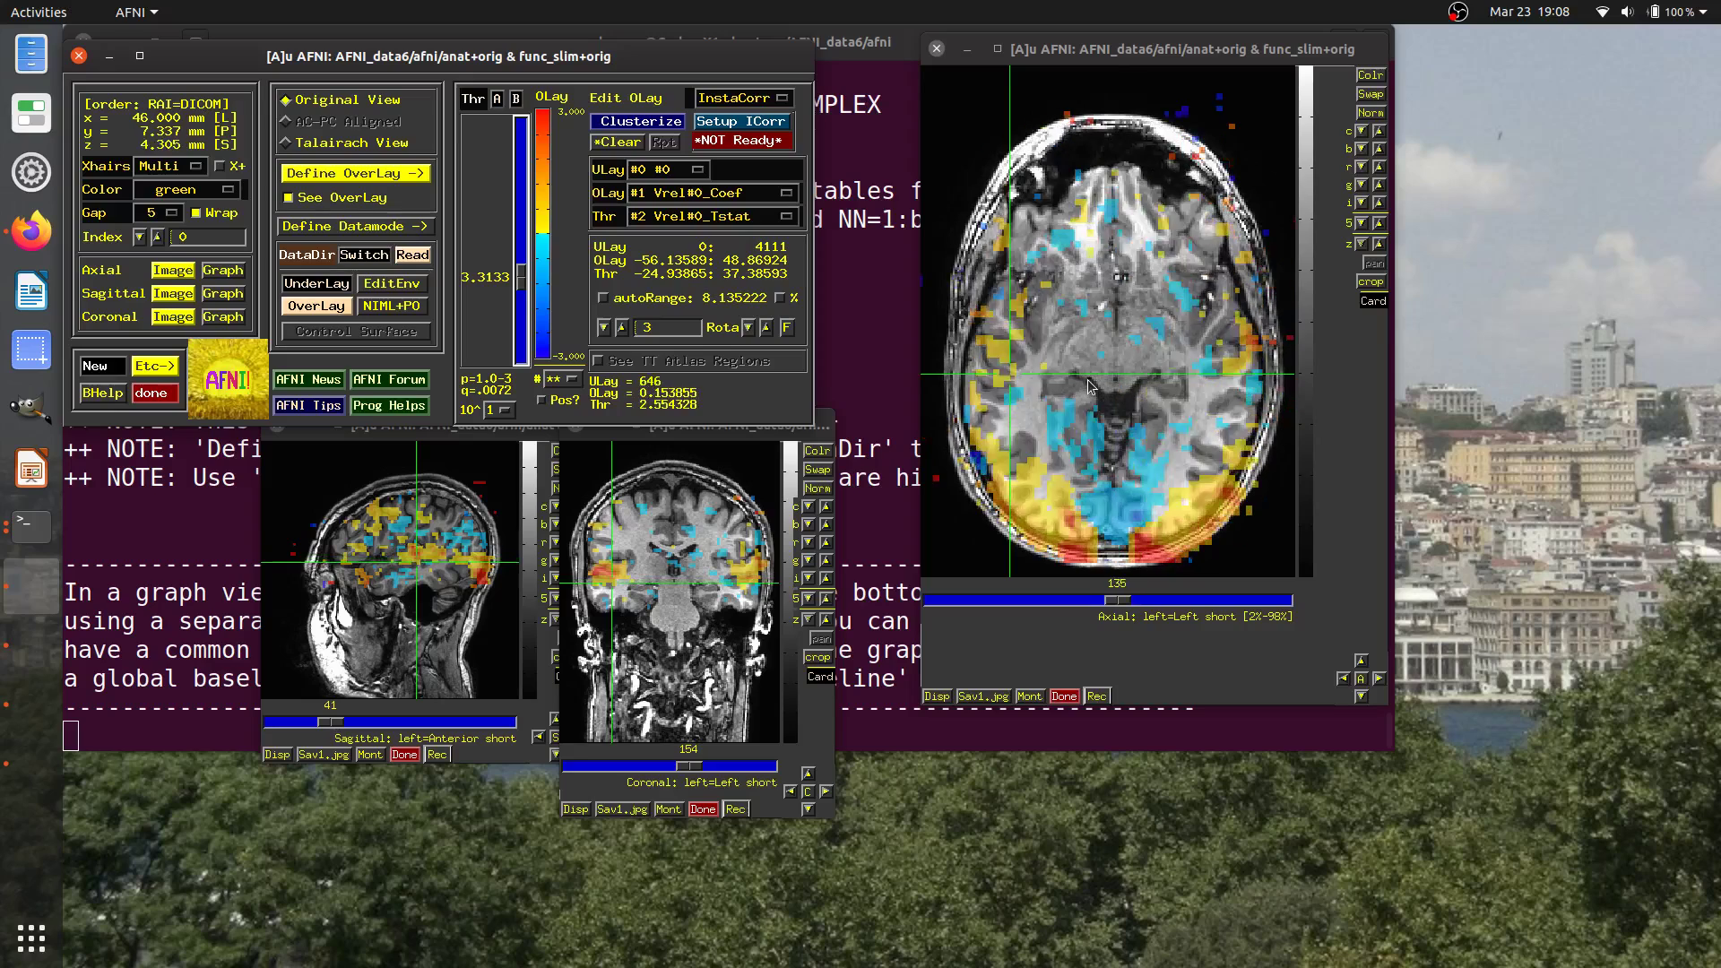
scroll(1089, 386, "up", 10)
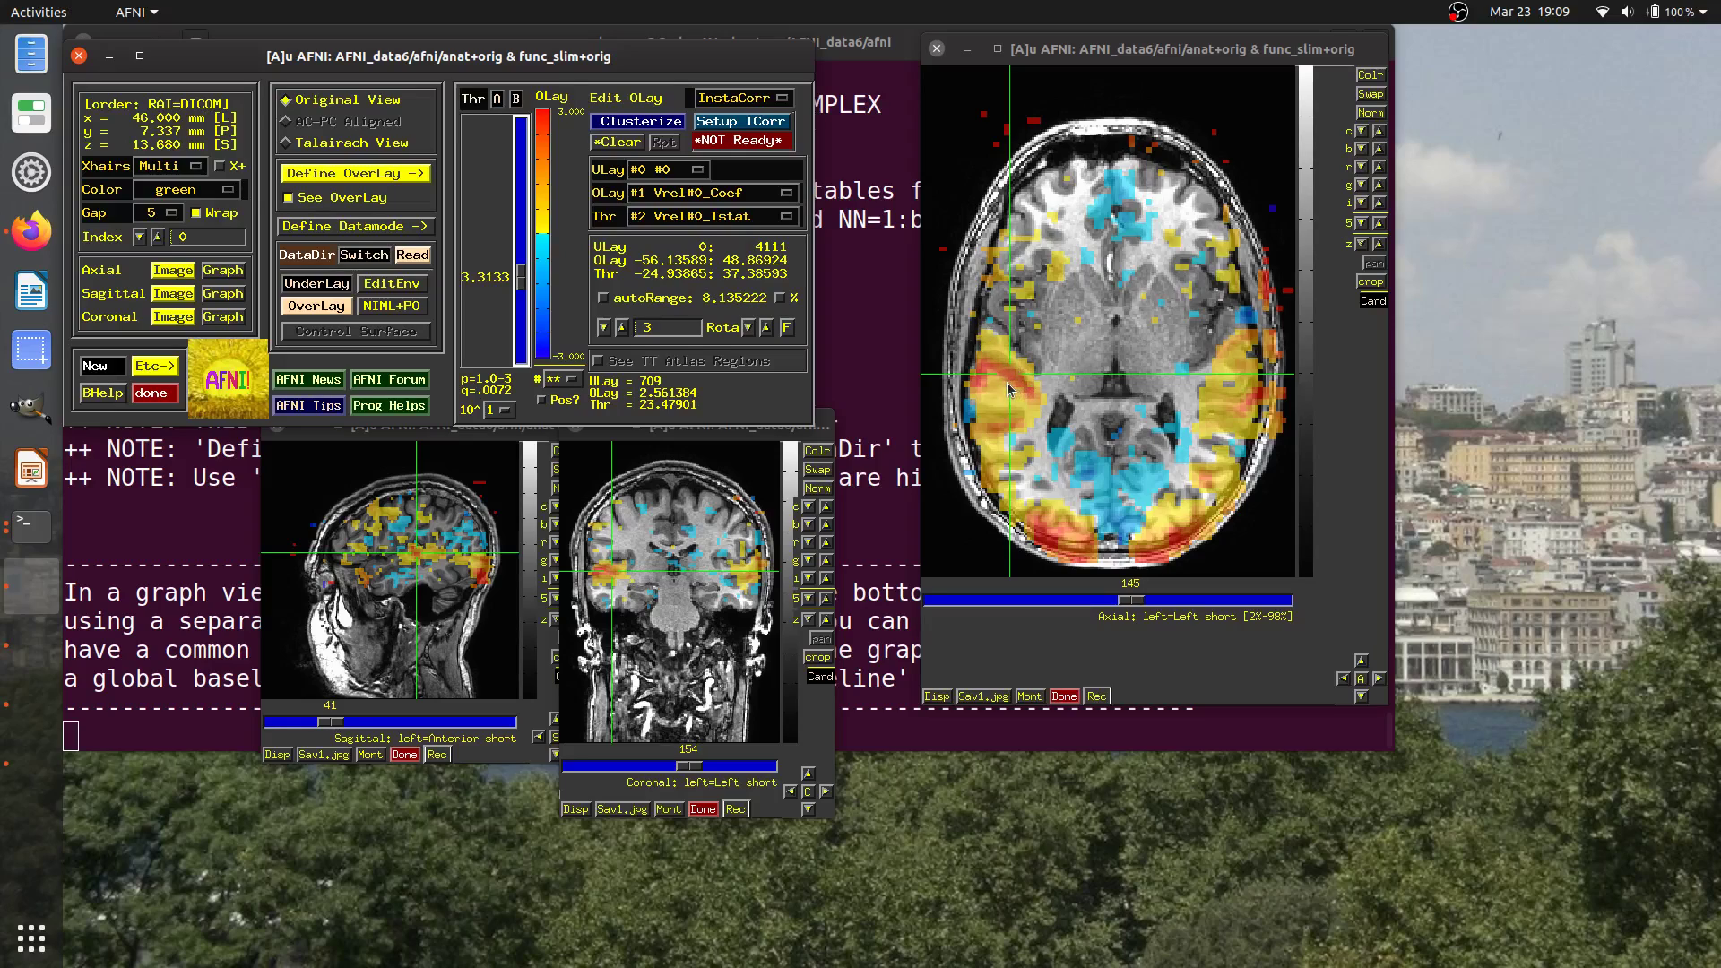
Scroll through nearby axial slices to slice 143 with the p = 0.001 thresholded overlay.
mouse_move(696, 268)
scroll(1134, 485, "up", 5)
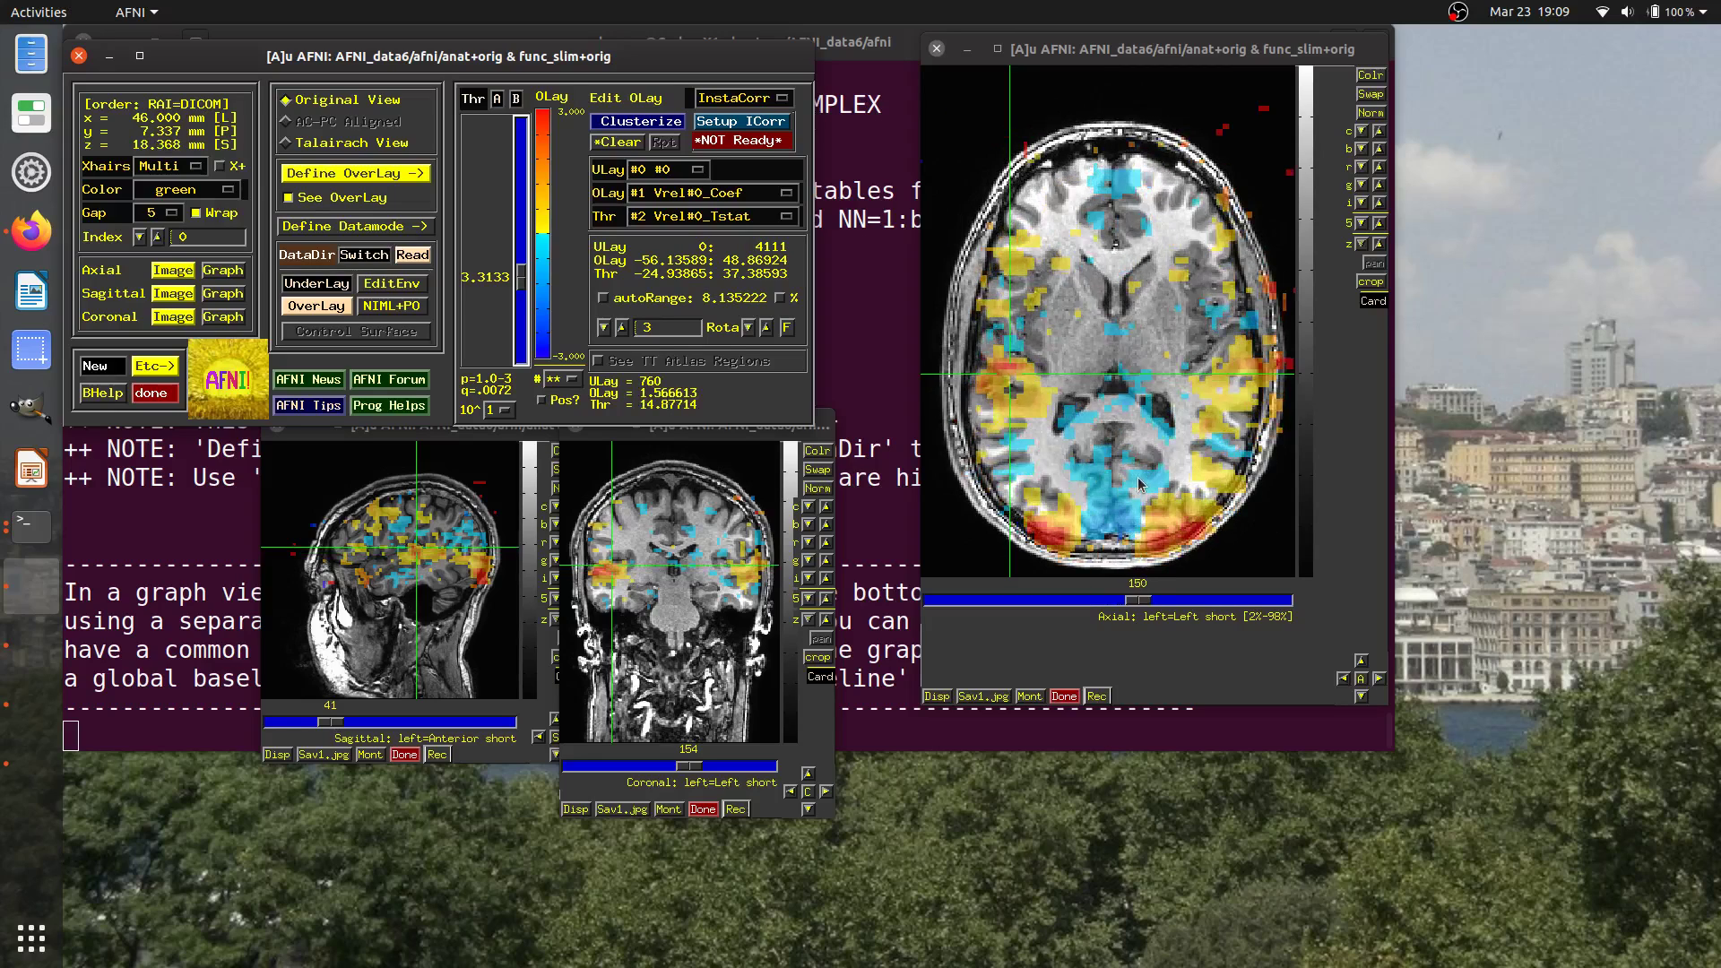
scroll(1140, 484, "down", 9)
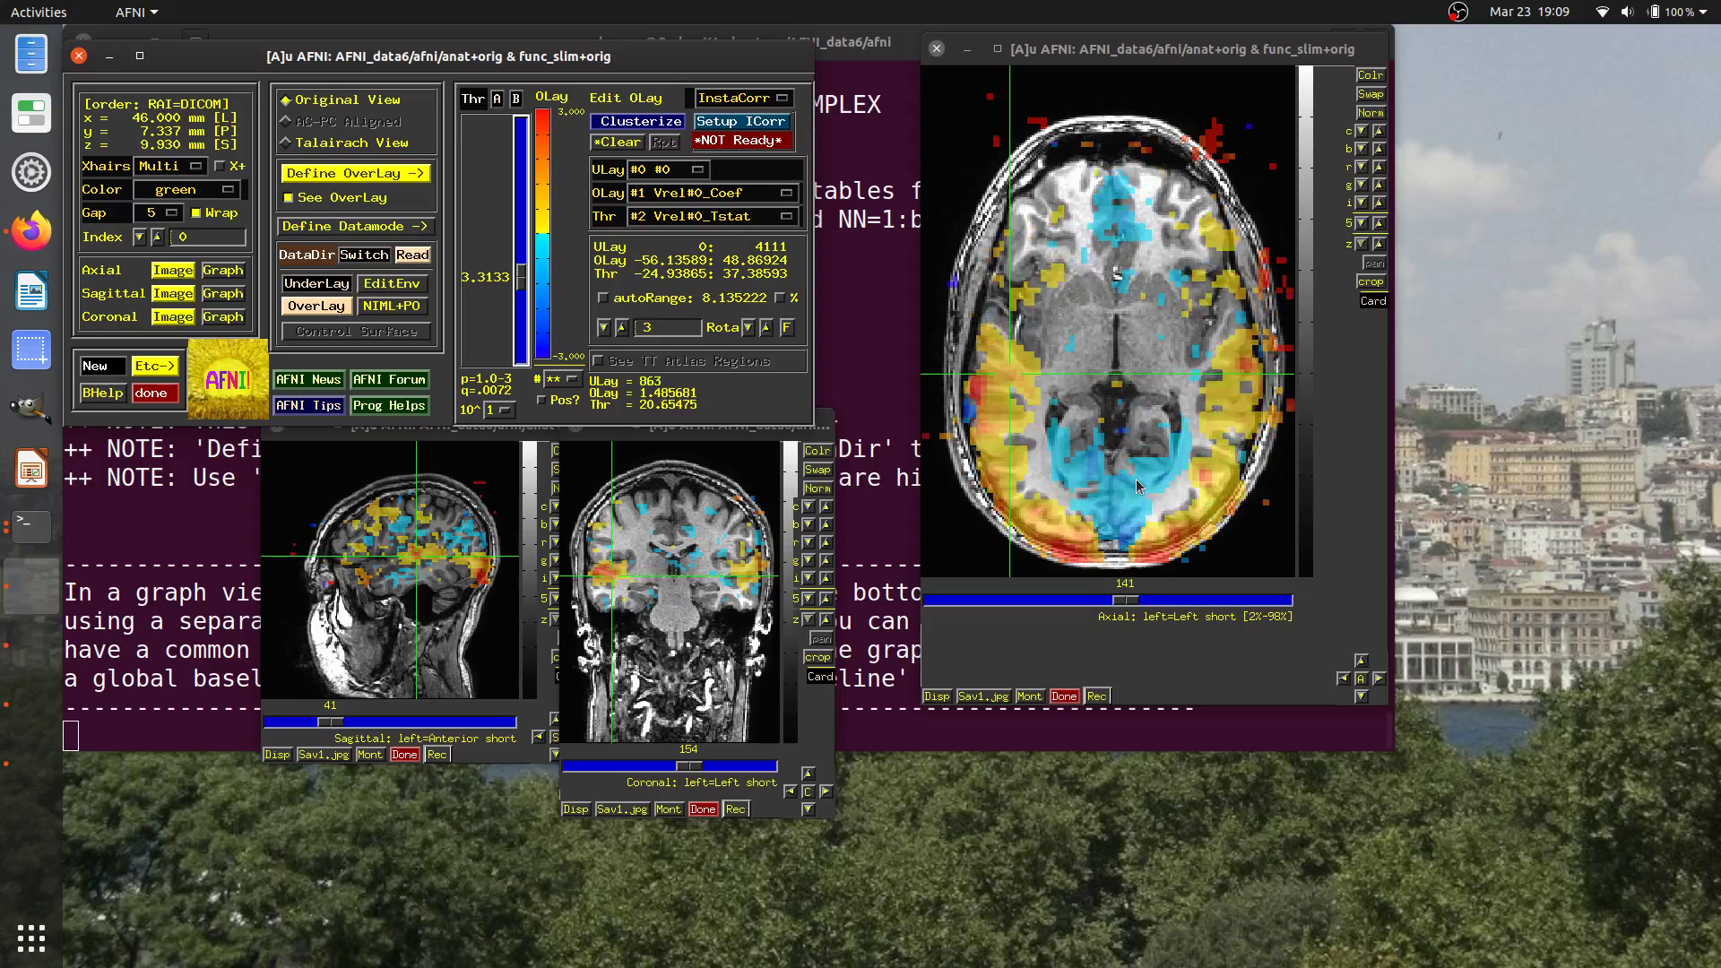
scroll(1134, 485, "up", 3)
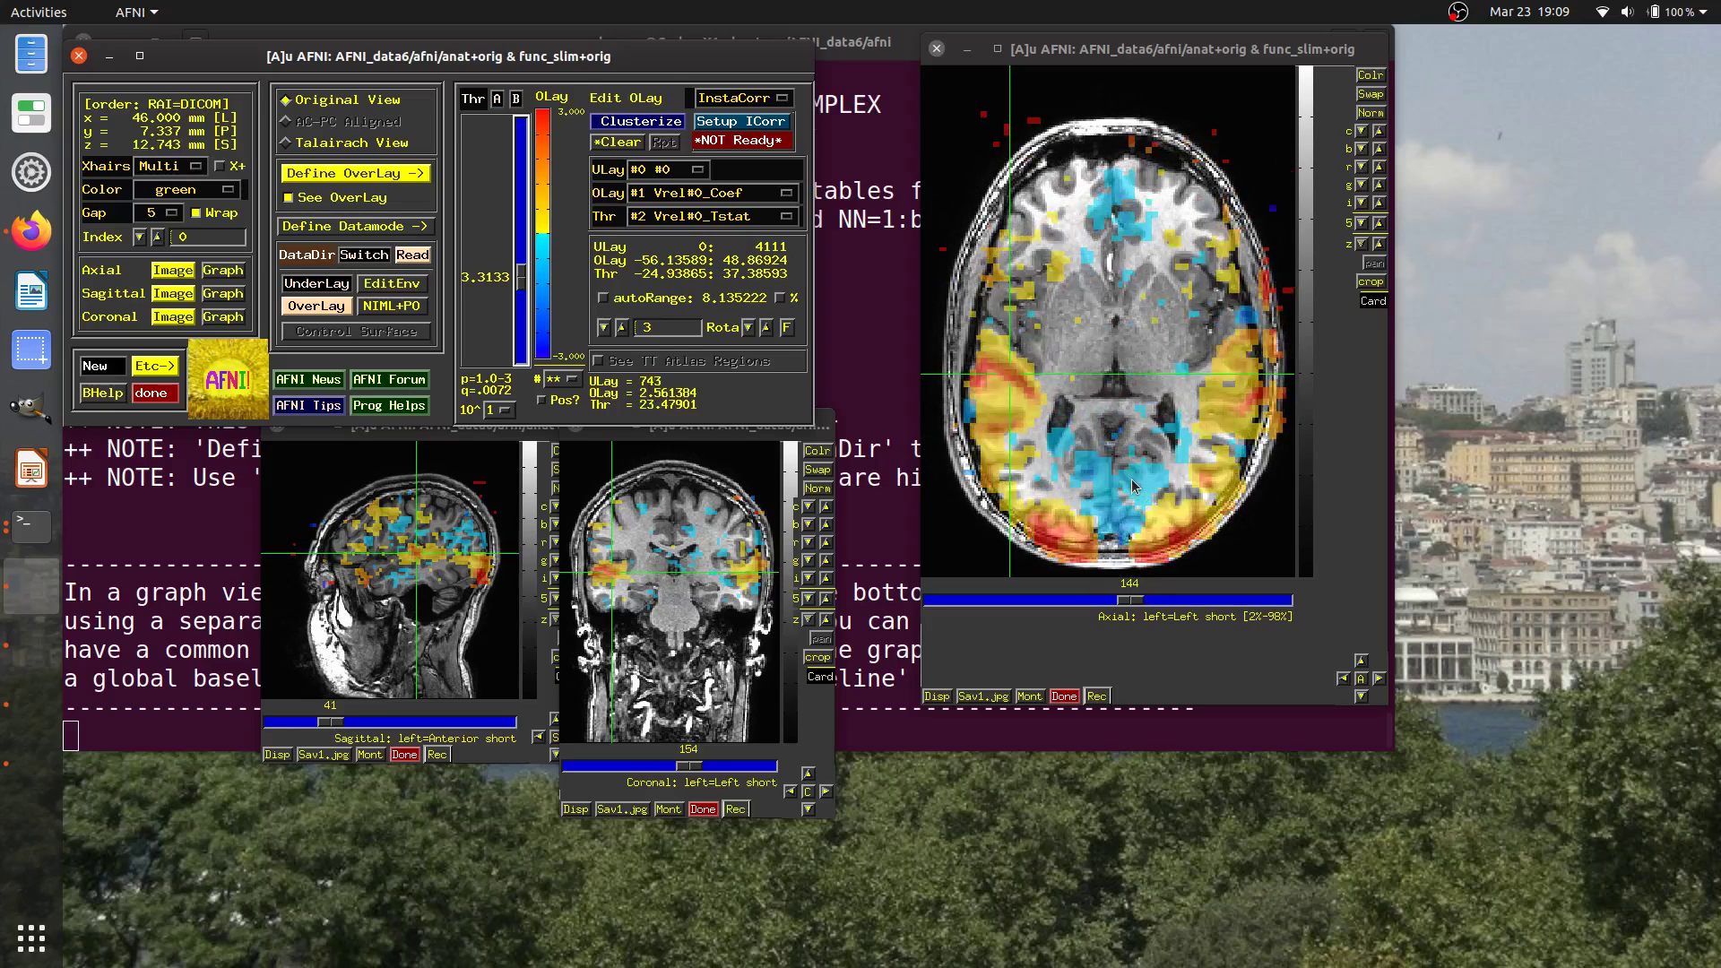
scroll(1131, 478, "down", 1)
Colour the overlay by the Vrel#0_Tstat sub-brick with a colour range of 10.
left_click(717, 194)
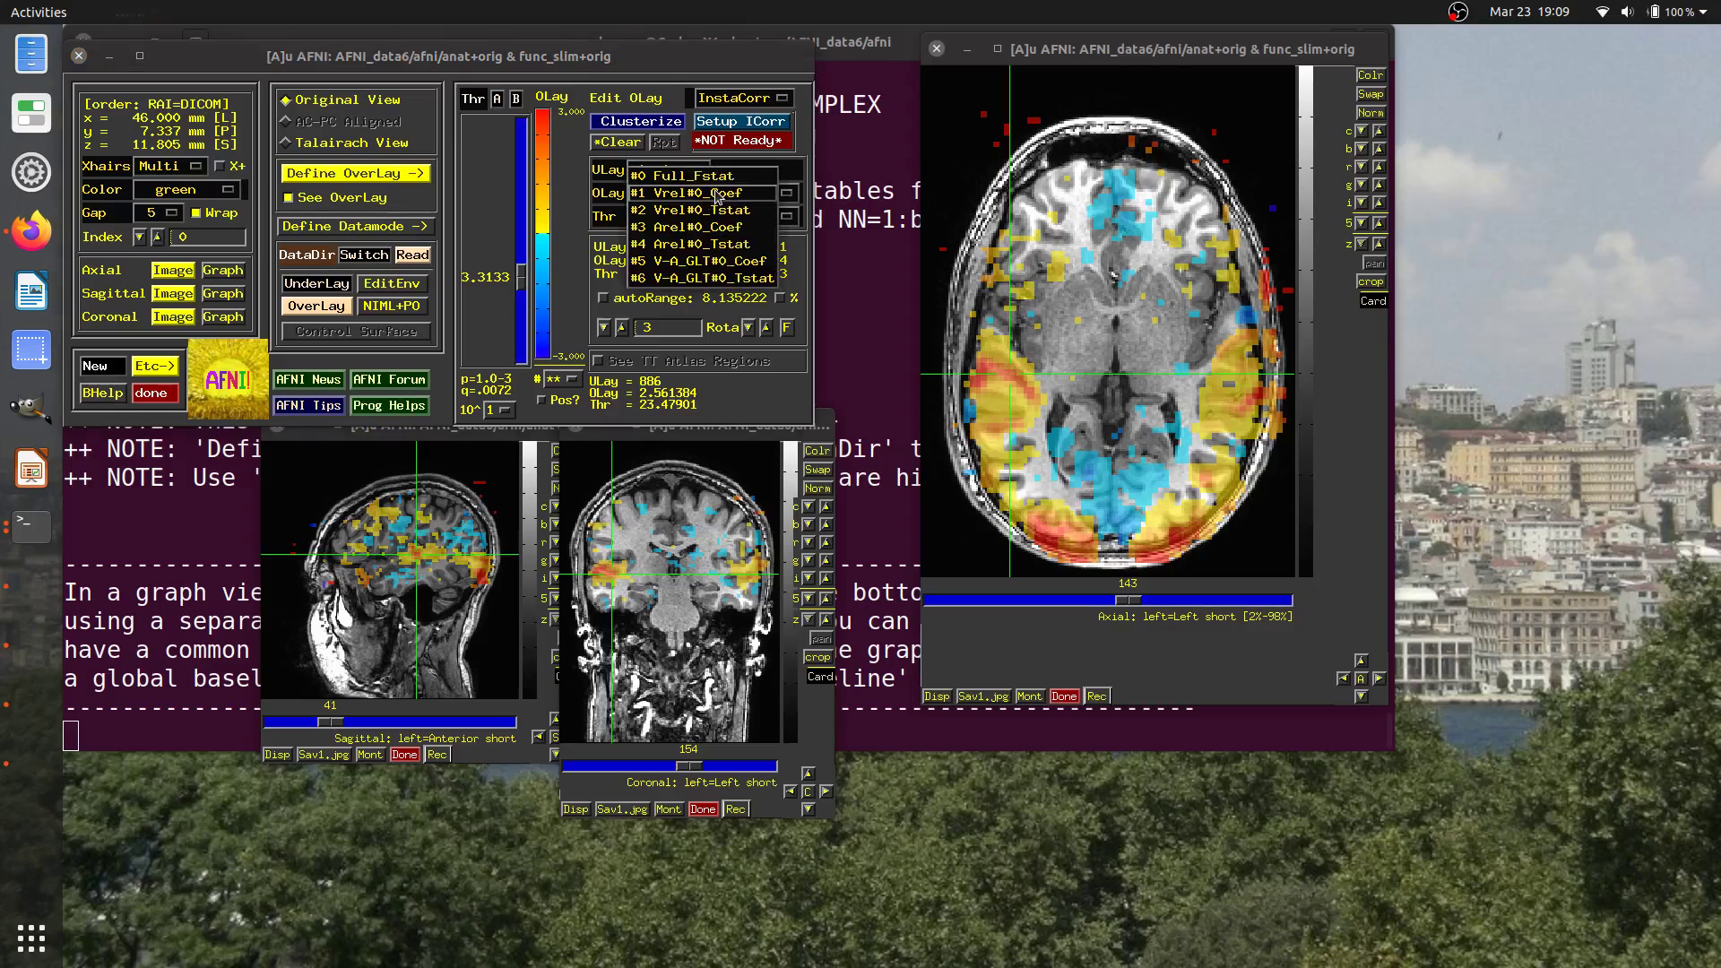
left_click(760, 215)
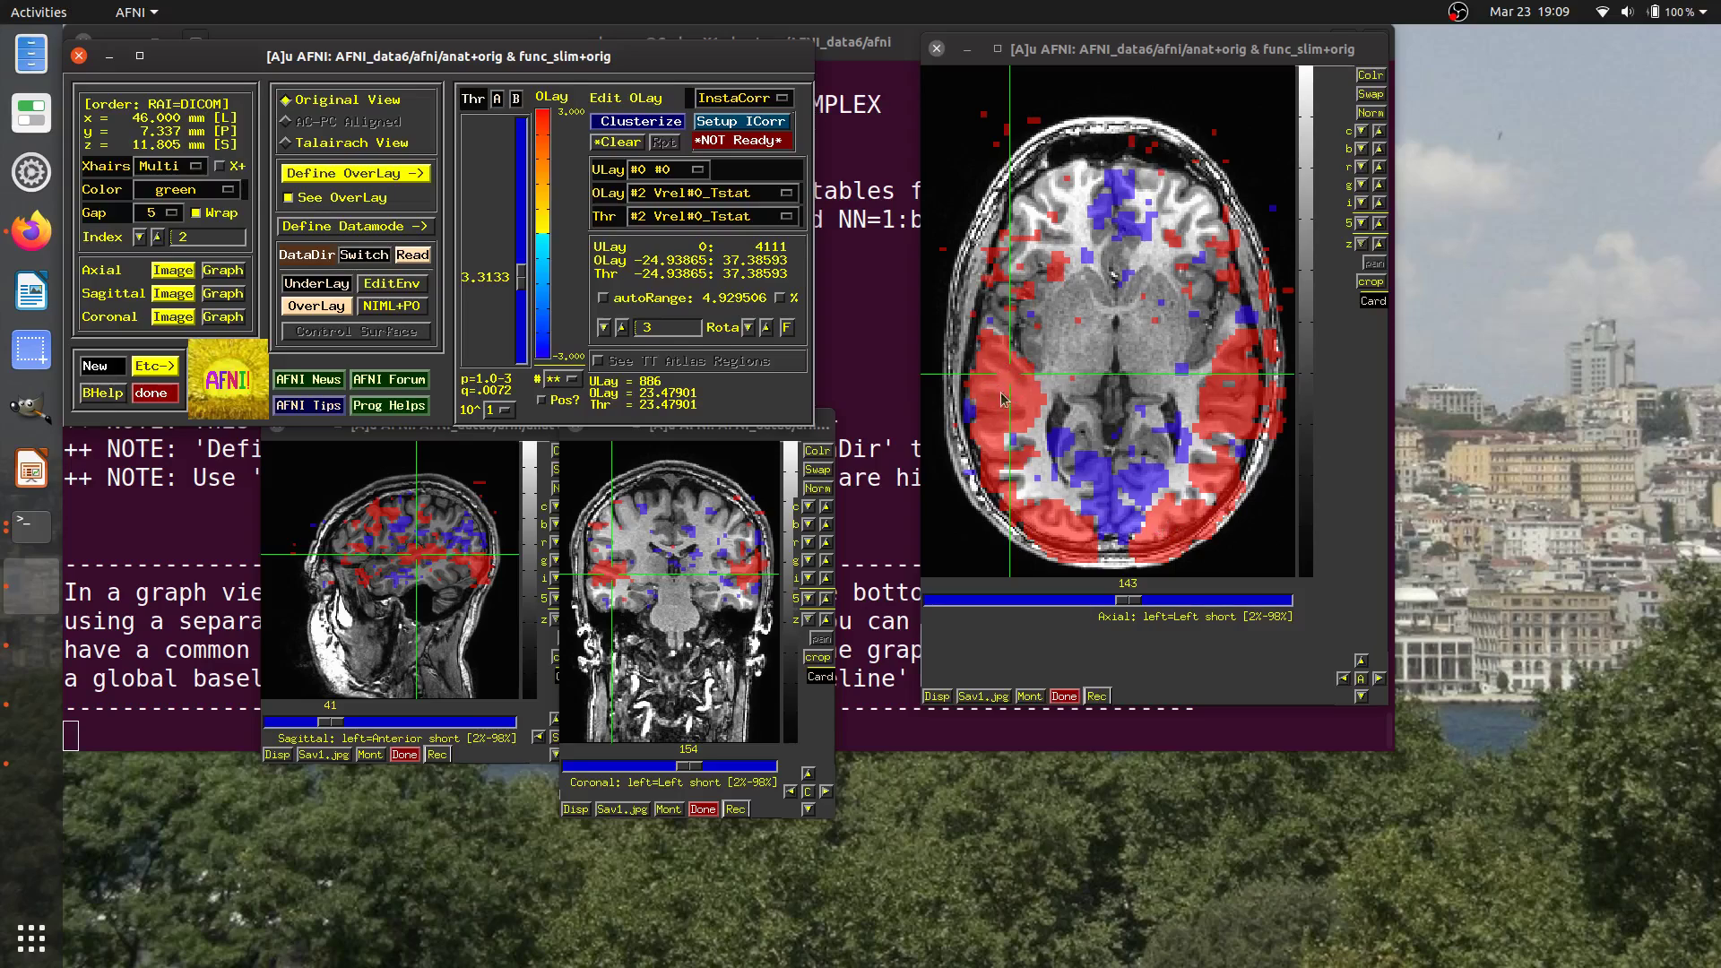
left_click(667, 329)
type("10")
key("Return")
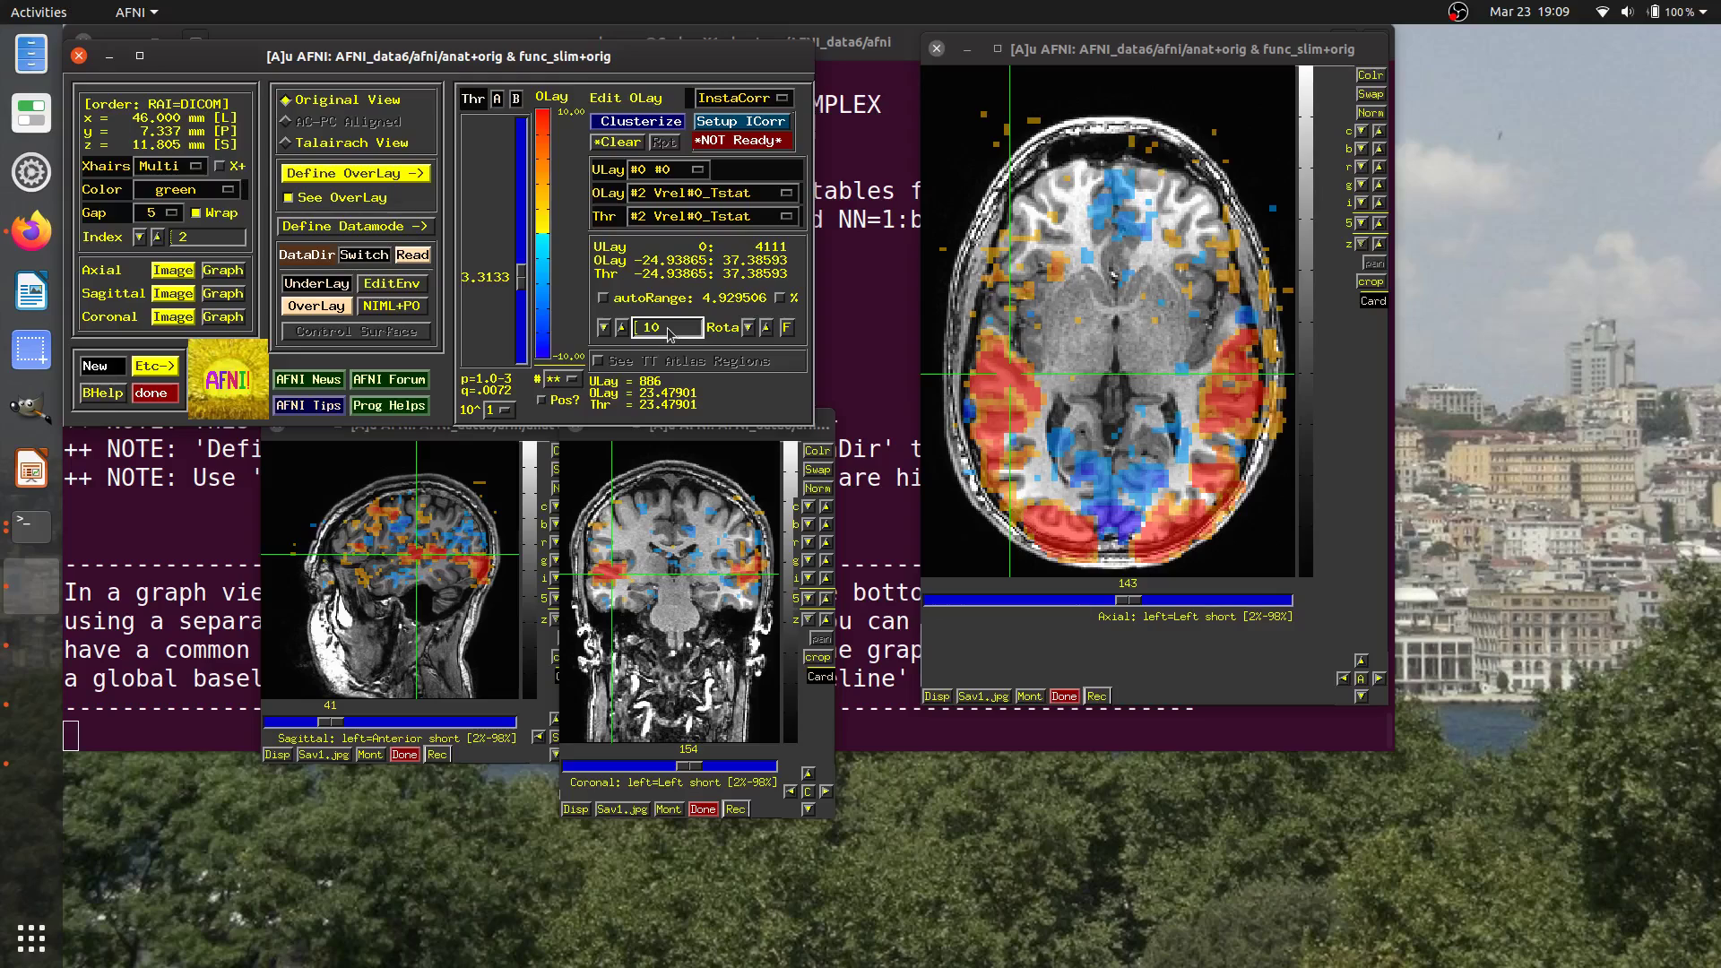
Scroll through axial slices, then widen the overlay colour range to 15.
scroll(1033, 421, "up", 11)
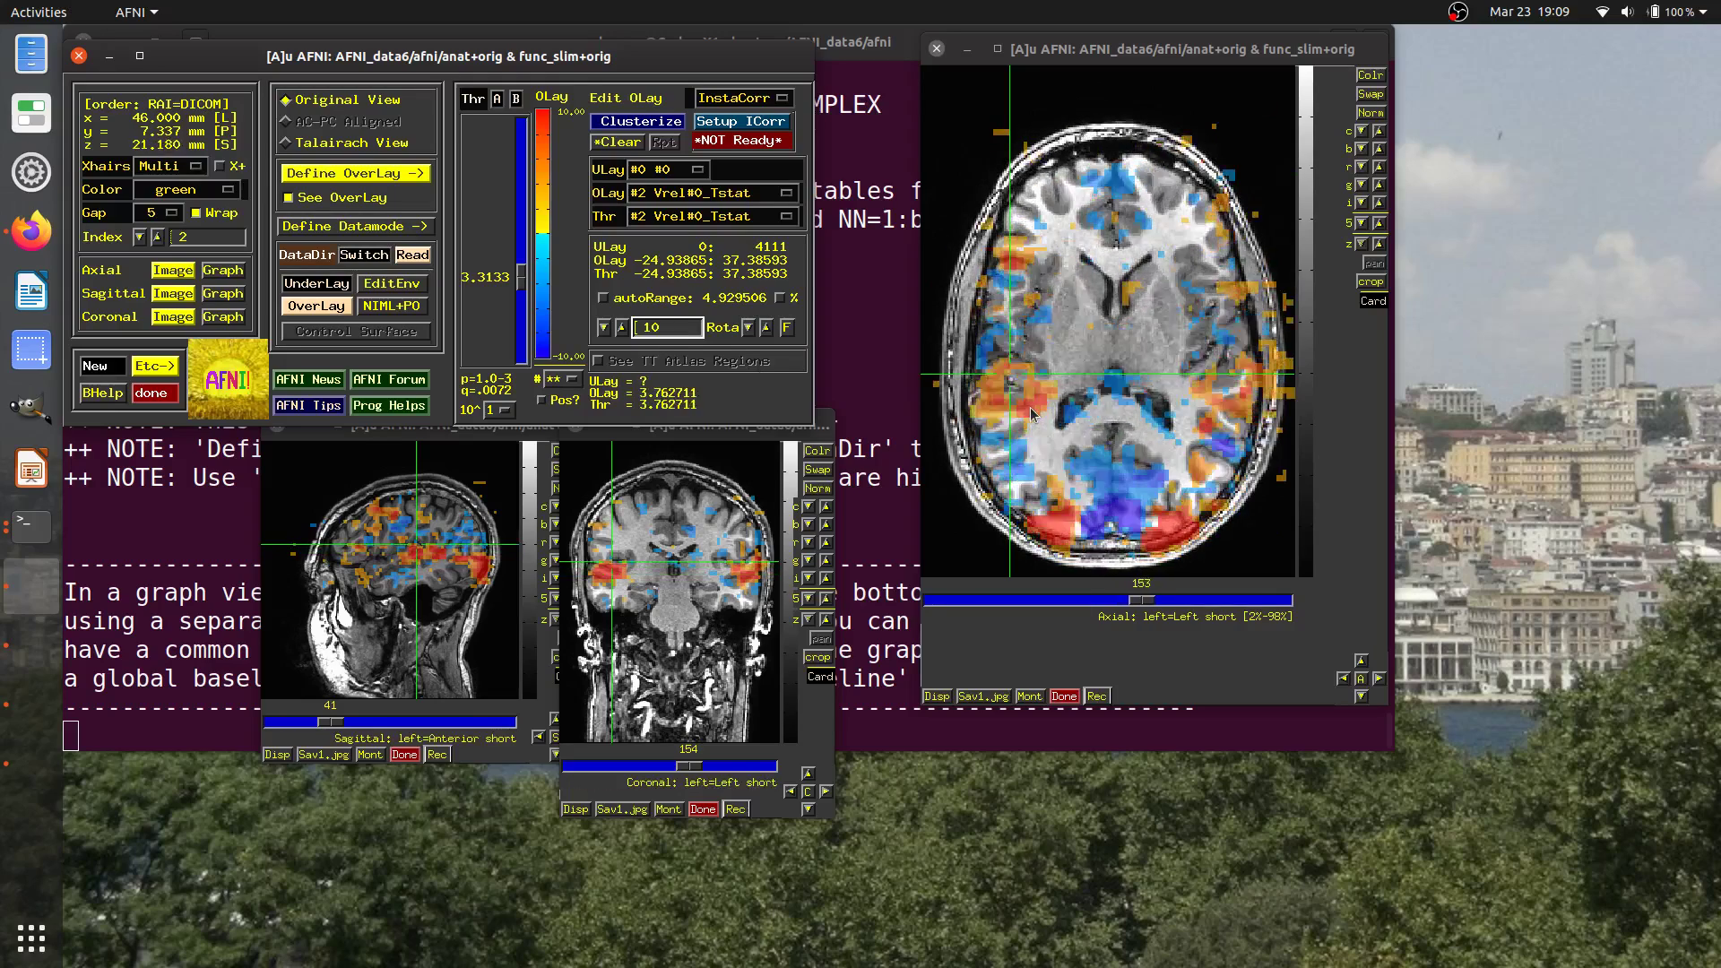
scroll(1027, 413, "down", 9)
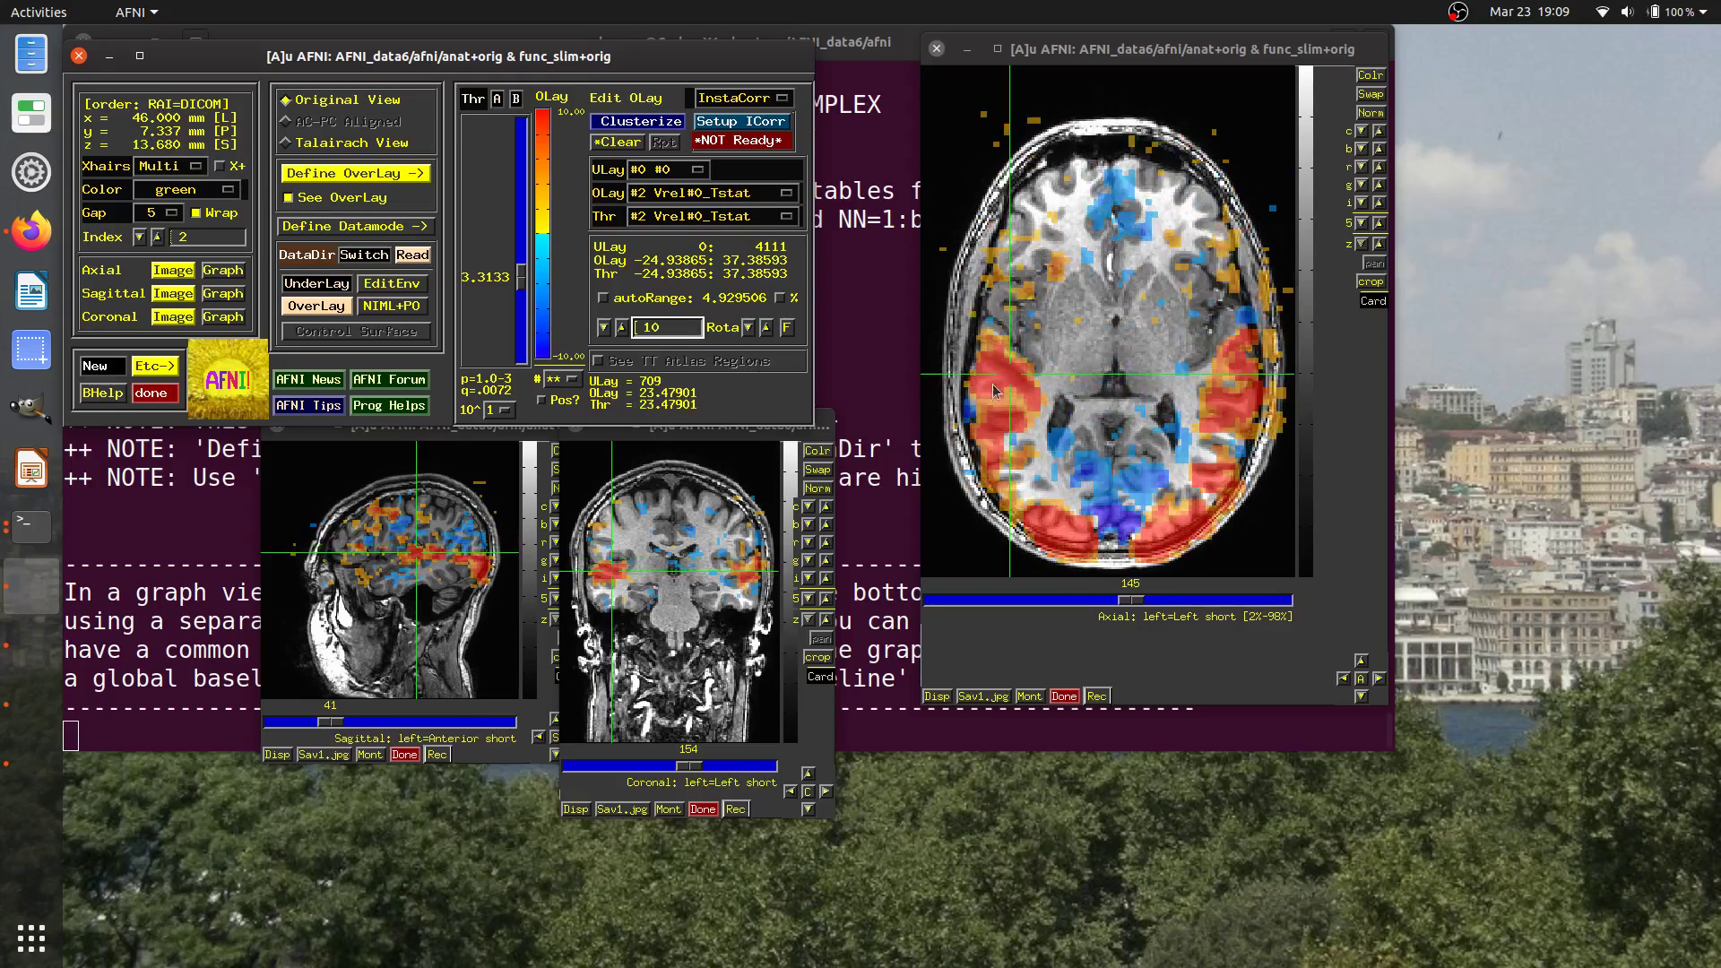
scroll(1112, 511, "down", 5)
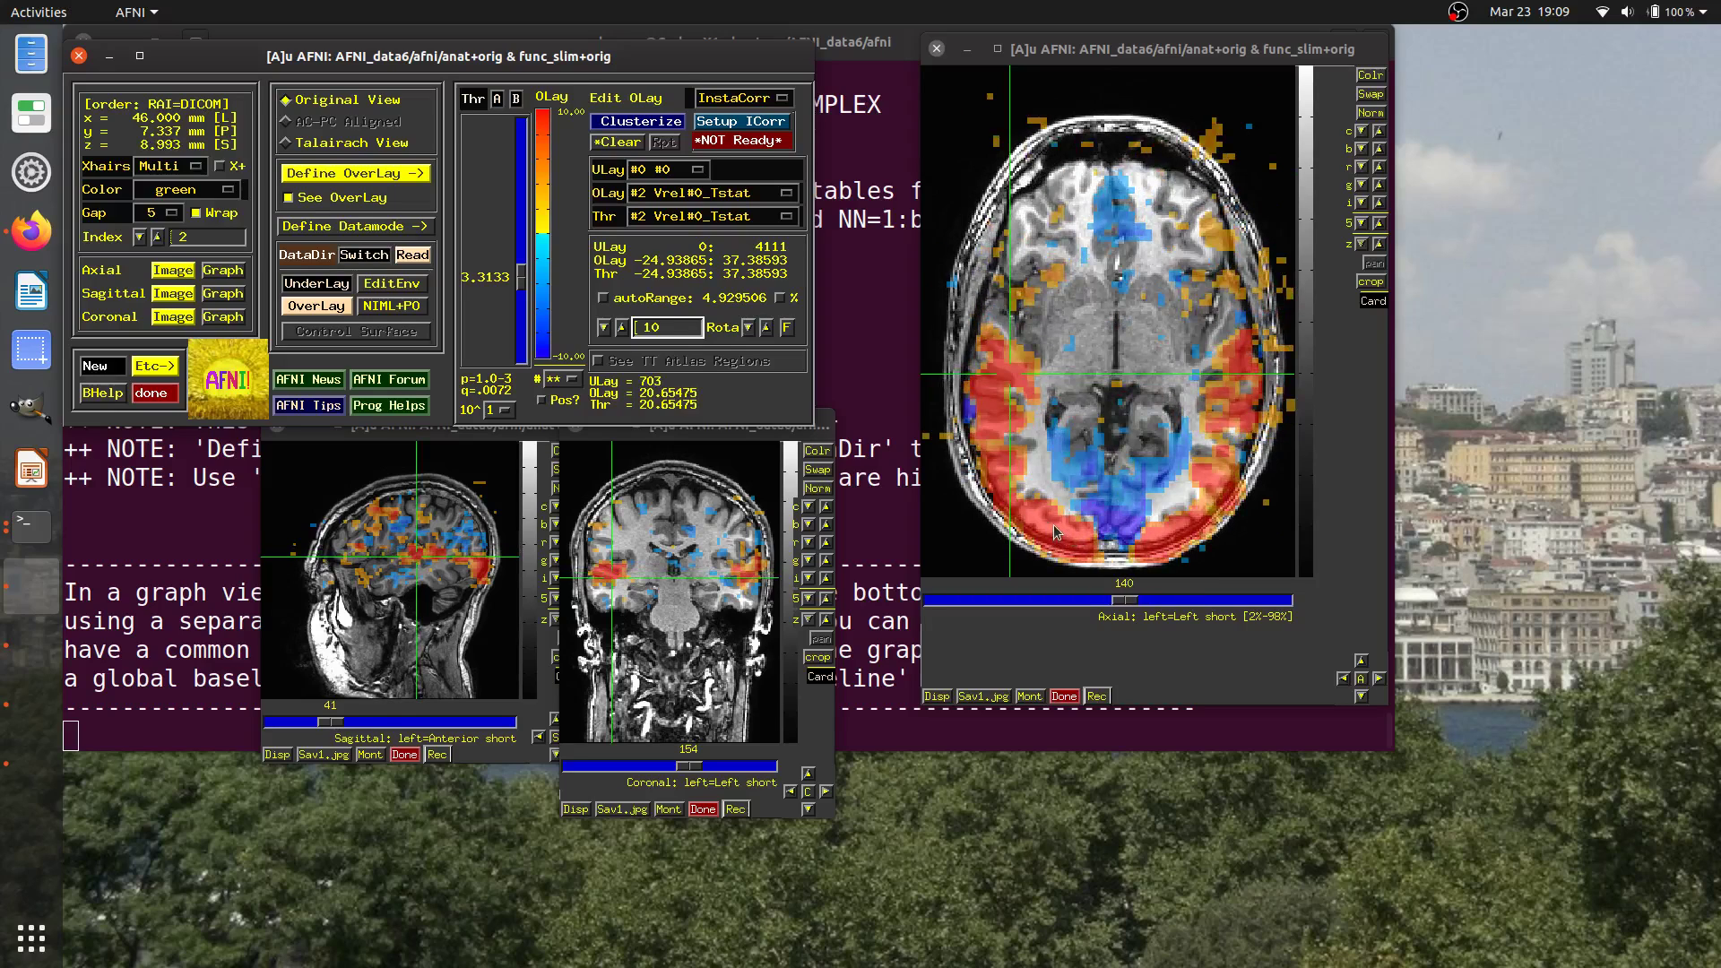
scroll(1053, 524, "up", 1)
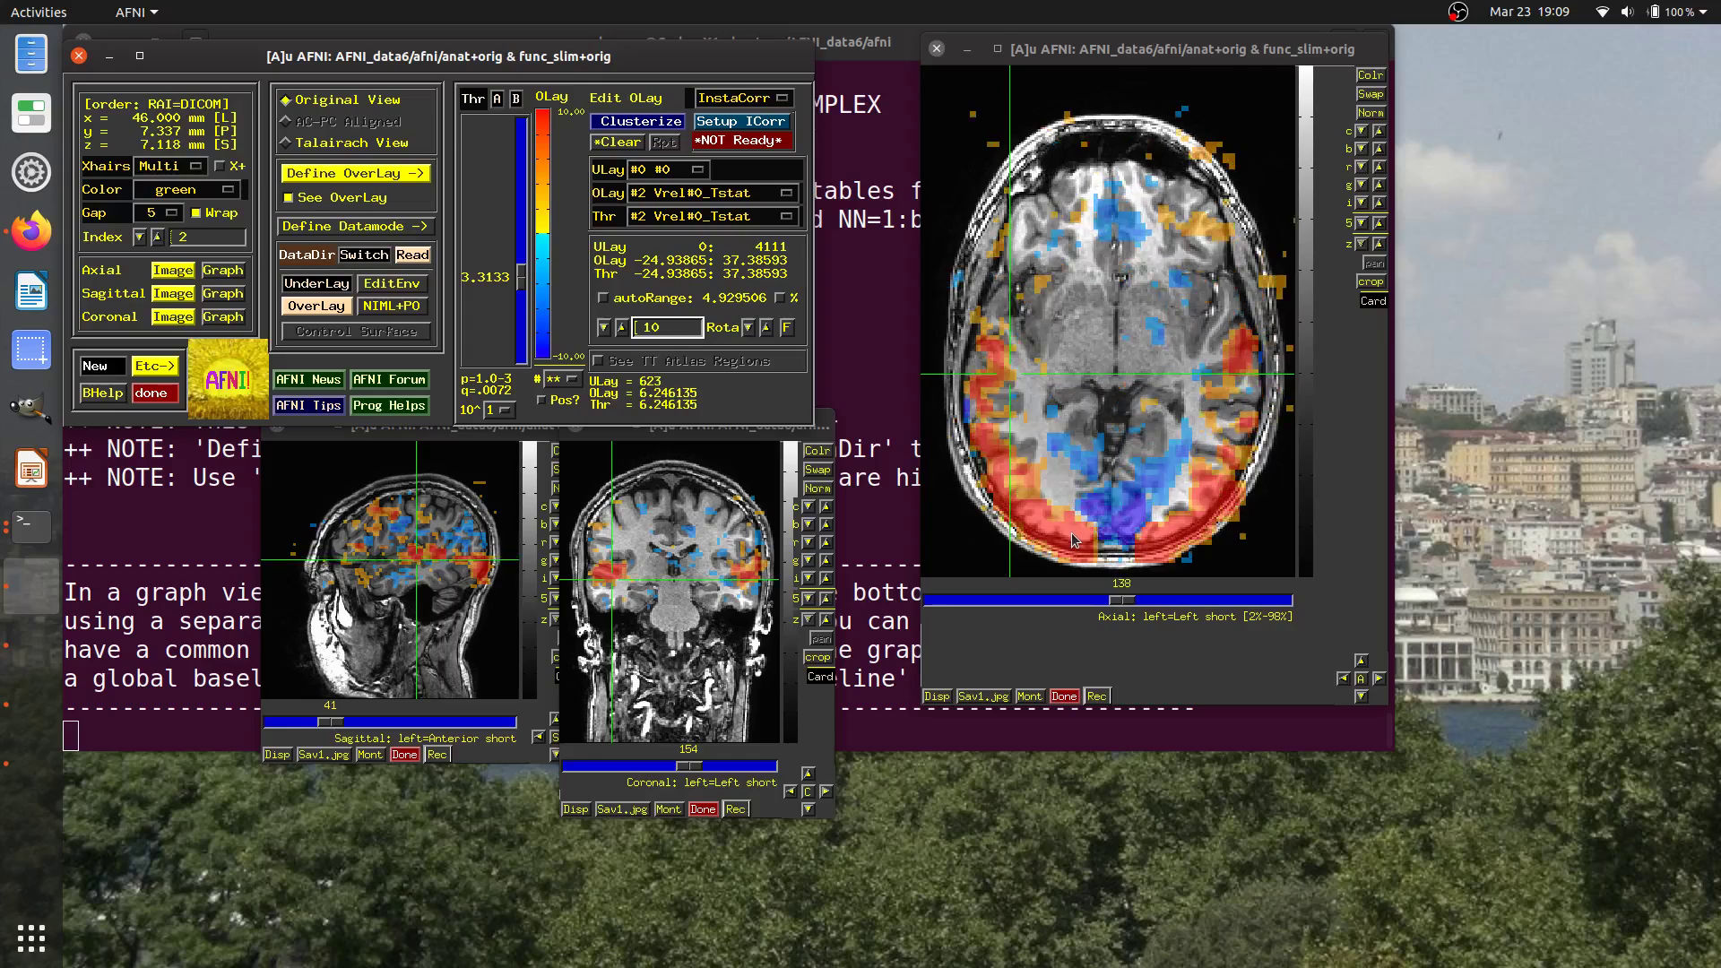
left_click(667, 332)
type("5")
key("Return")
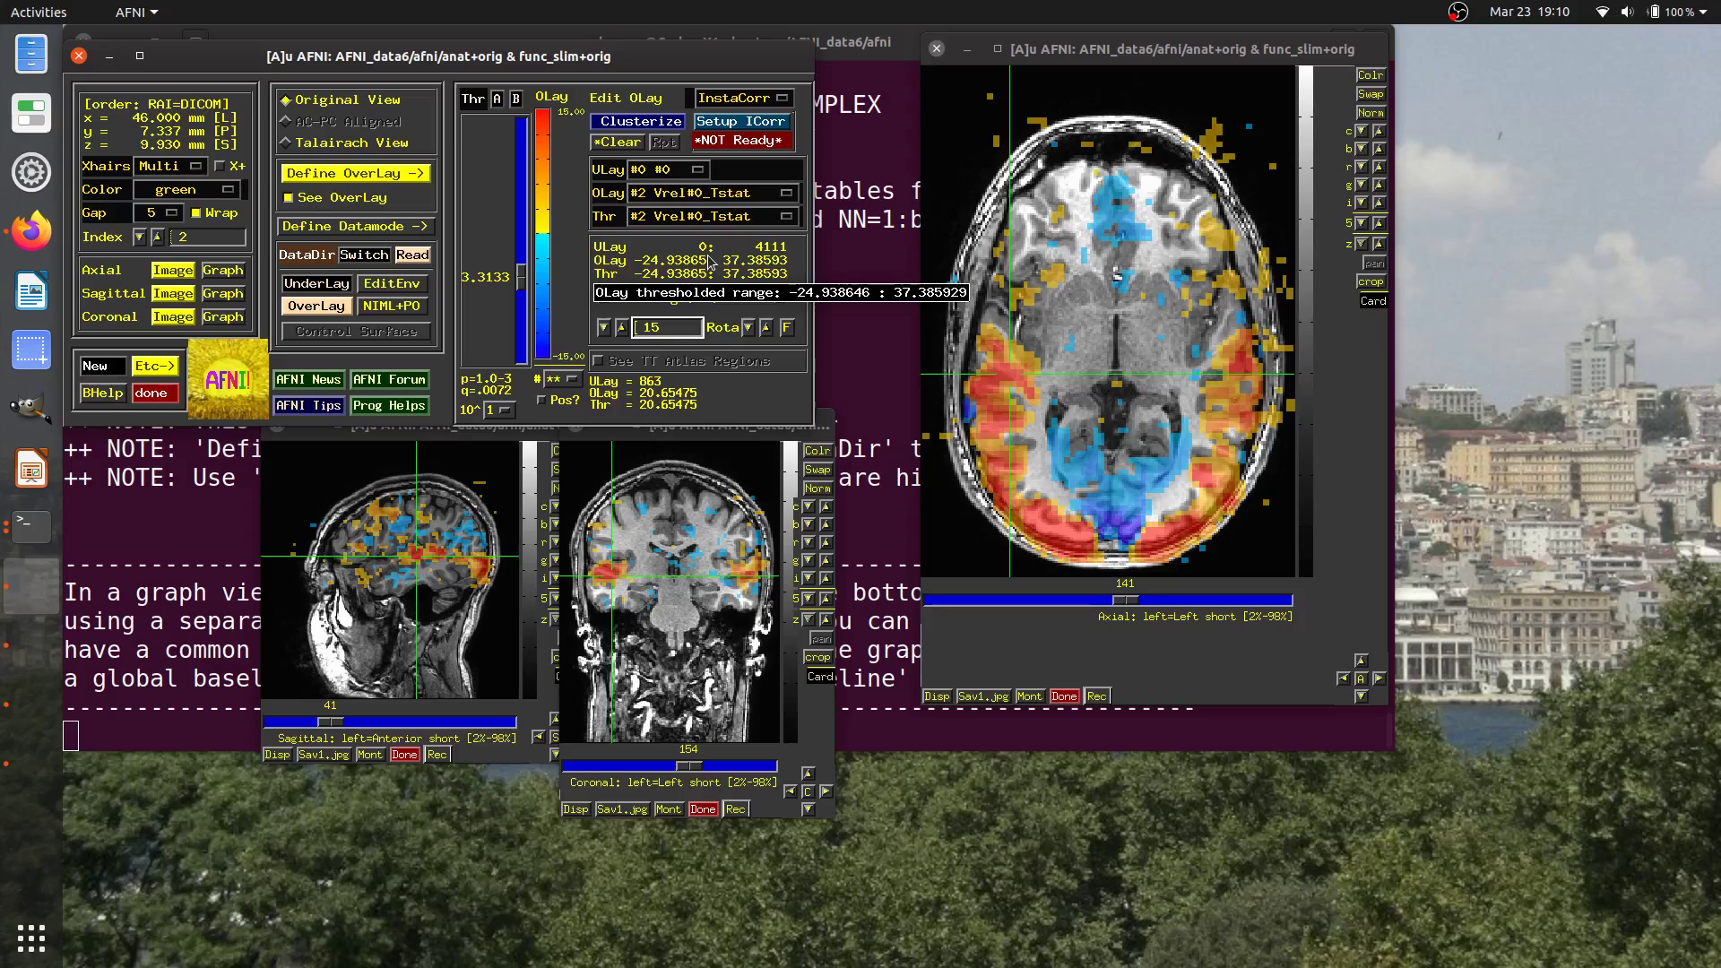
left_click(683, 330)
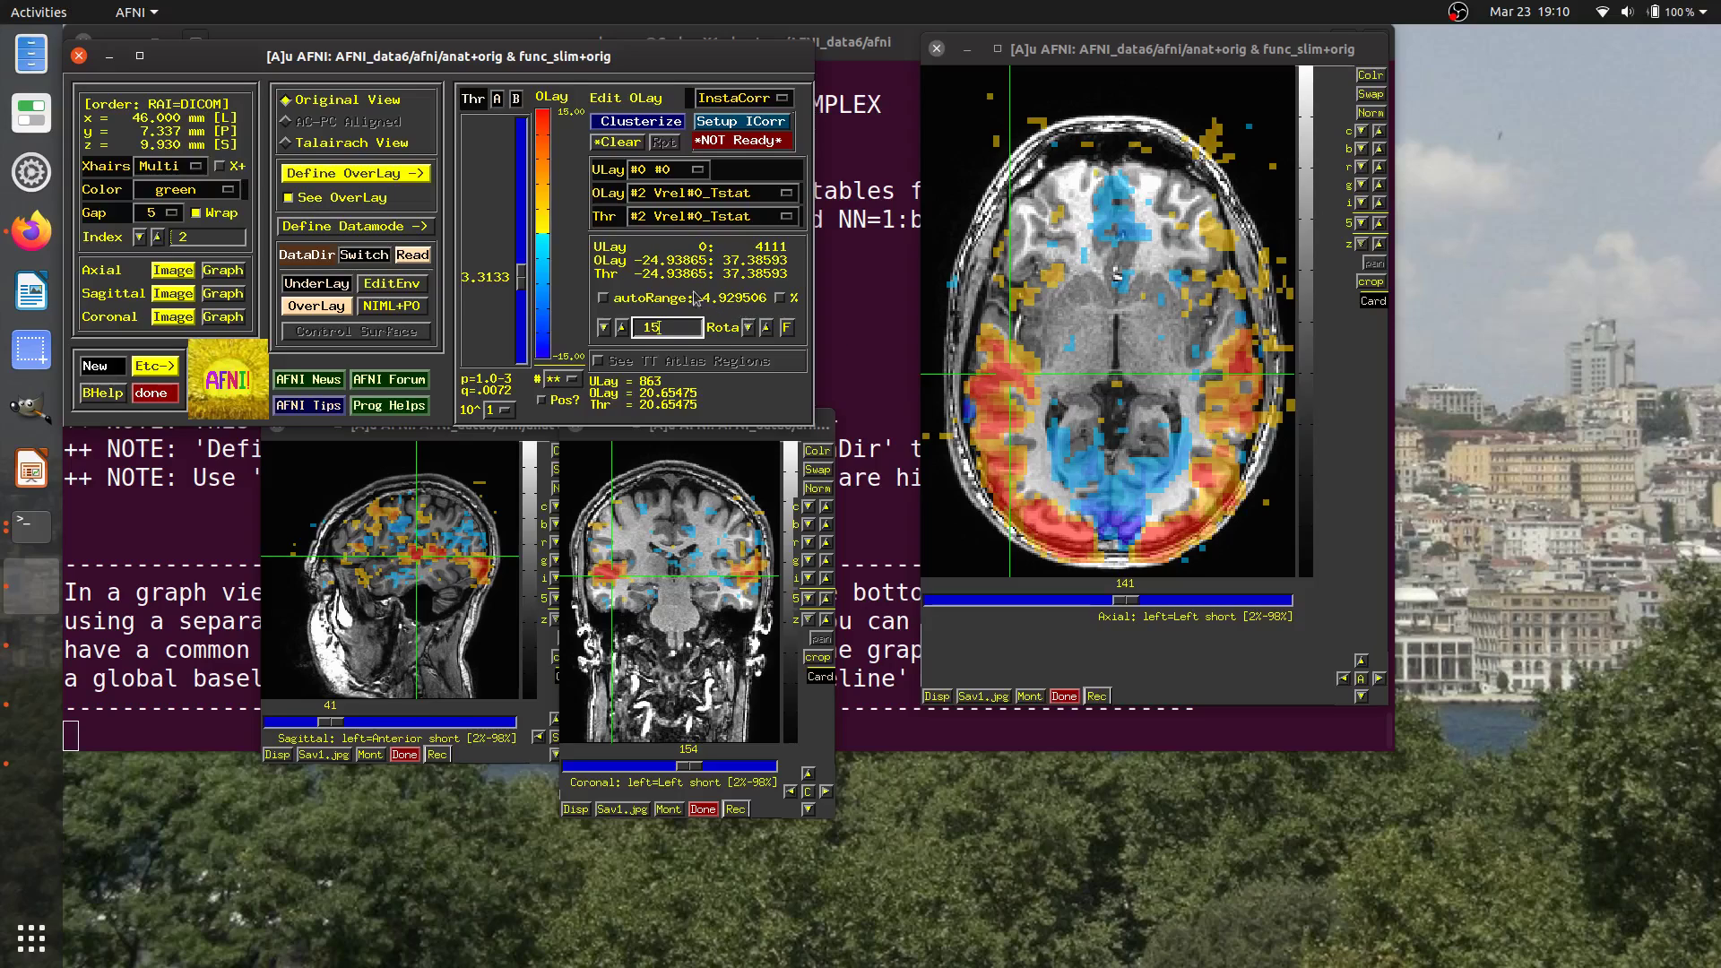
Switch the overlay back to sub-brick Vrel#0_Coef with a ±3 colour range.
left_click(714, 194)
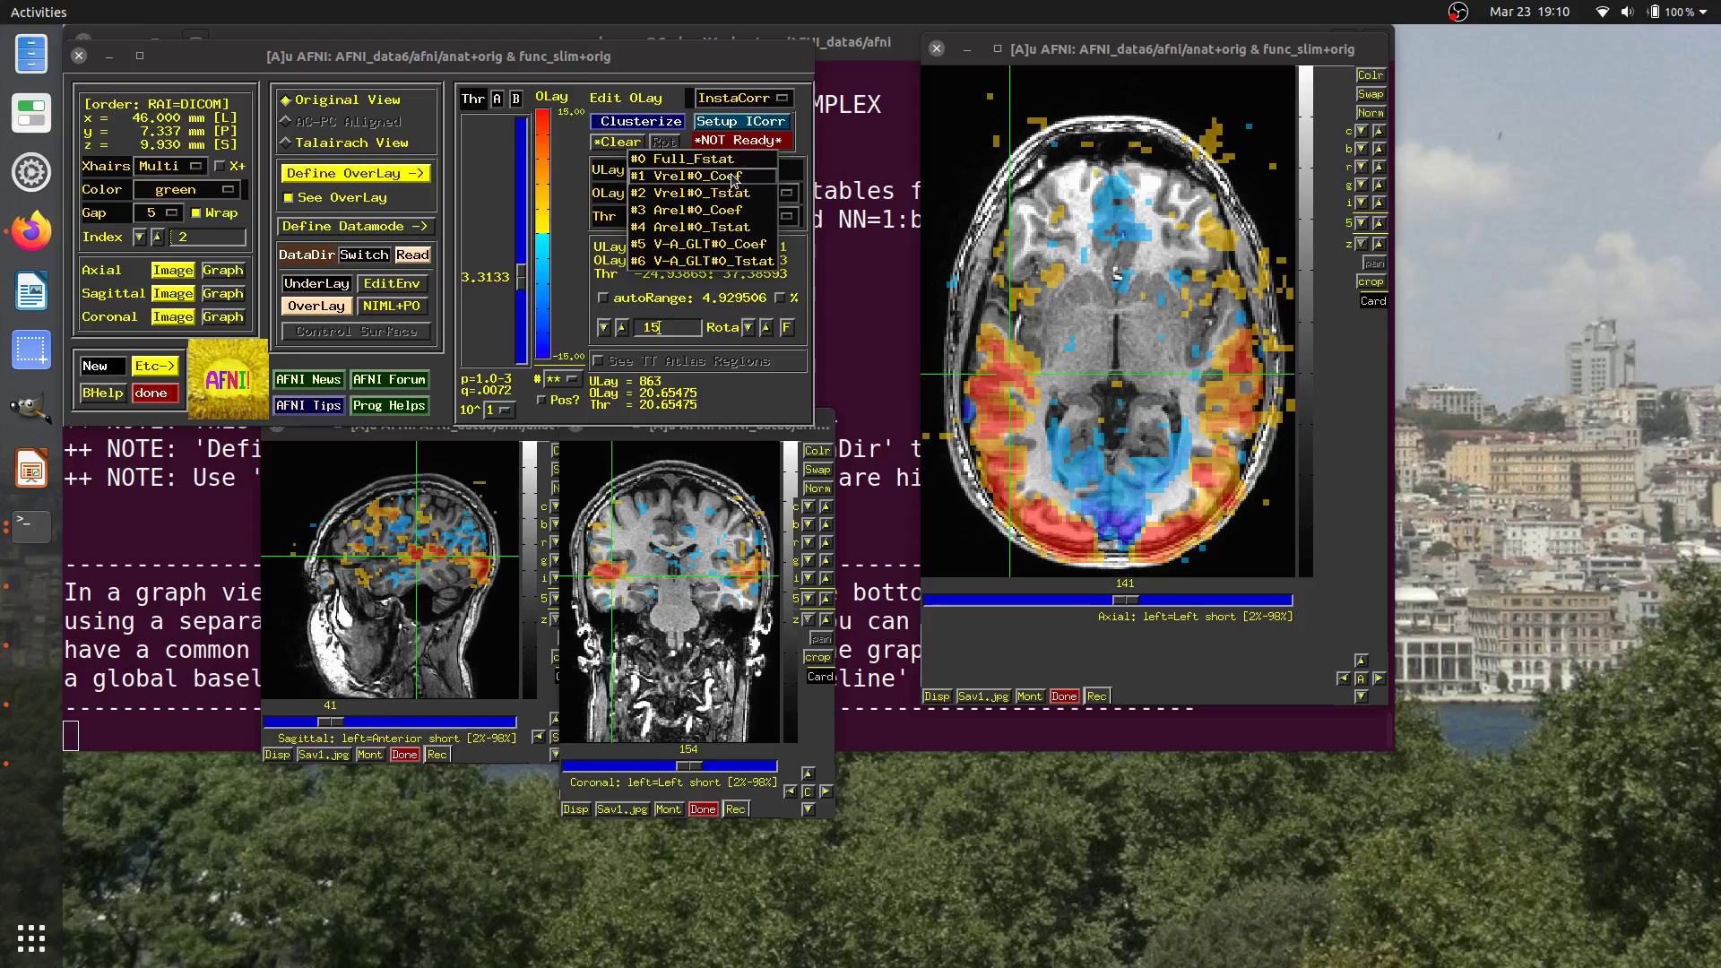
left_click(733, 176)
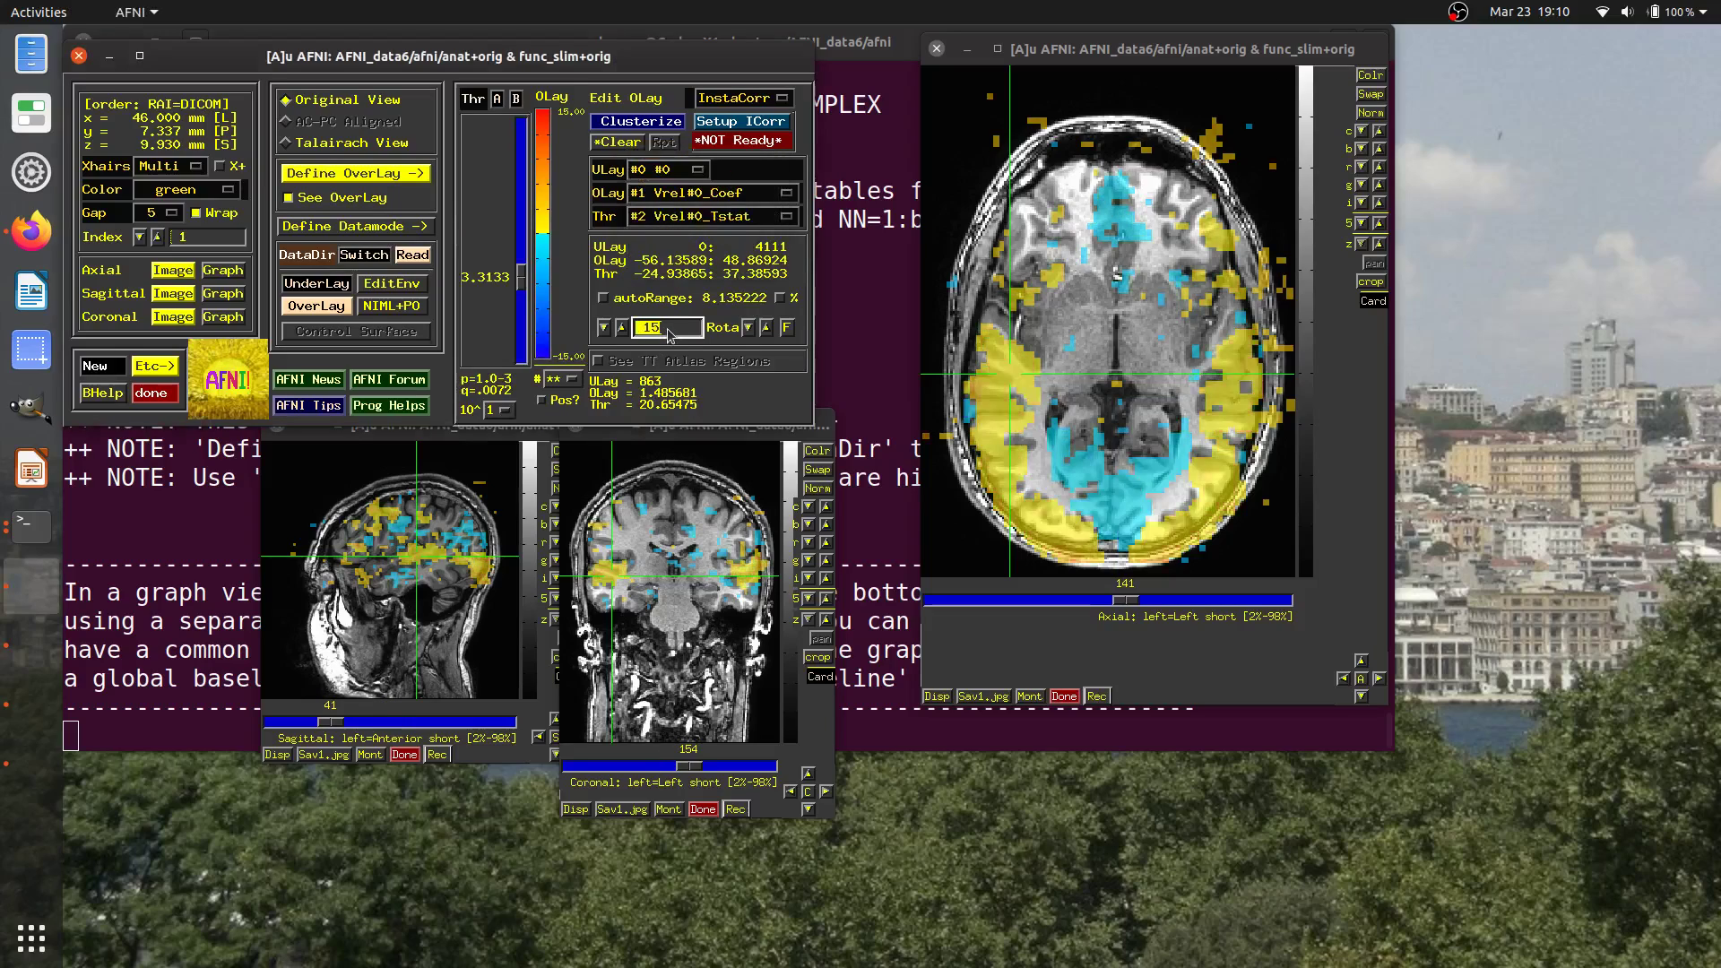
type("3")
key("Return")
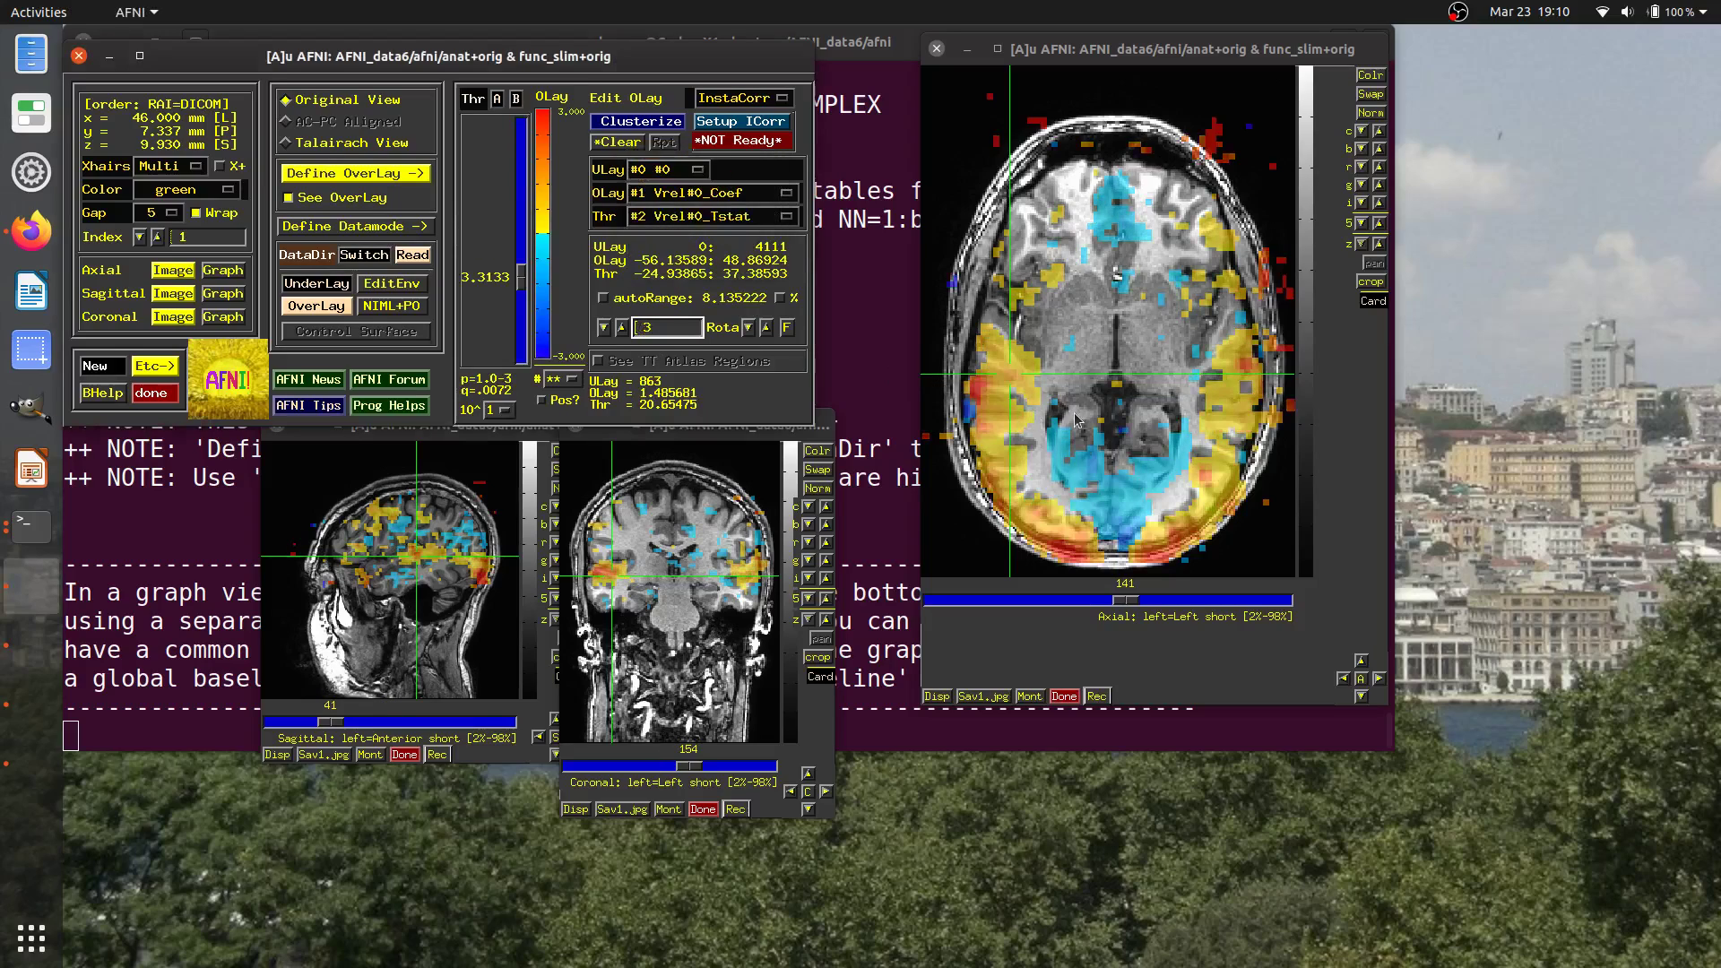
Scroll through the axial slices to review the overlay, ending on slice 145.
scroll(1075, 420, "up", 6)
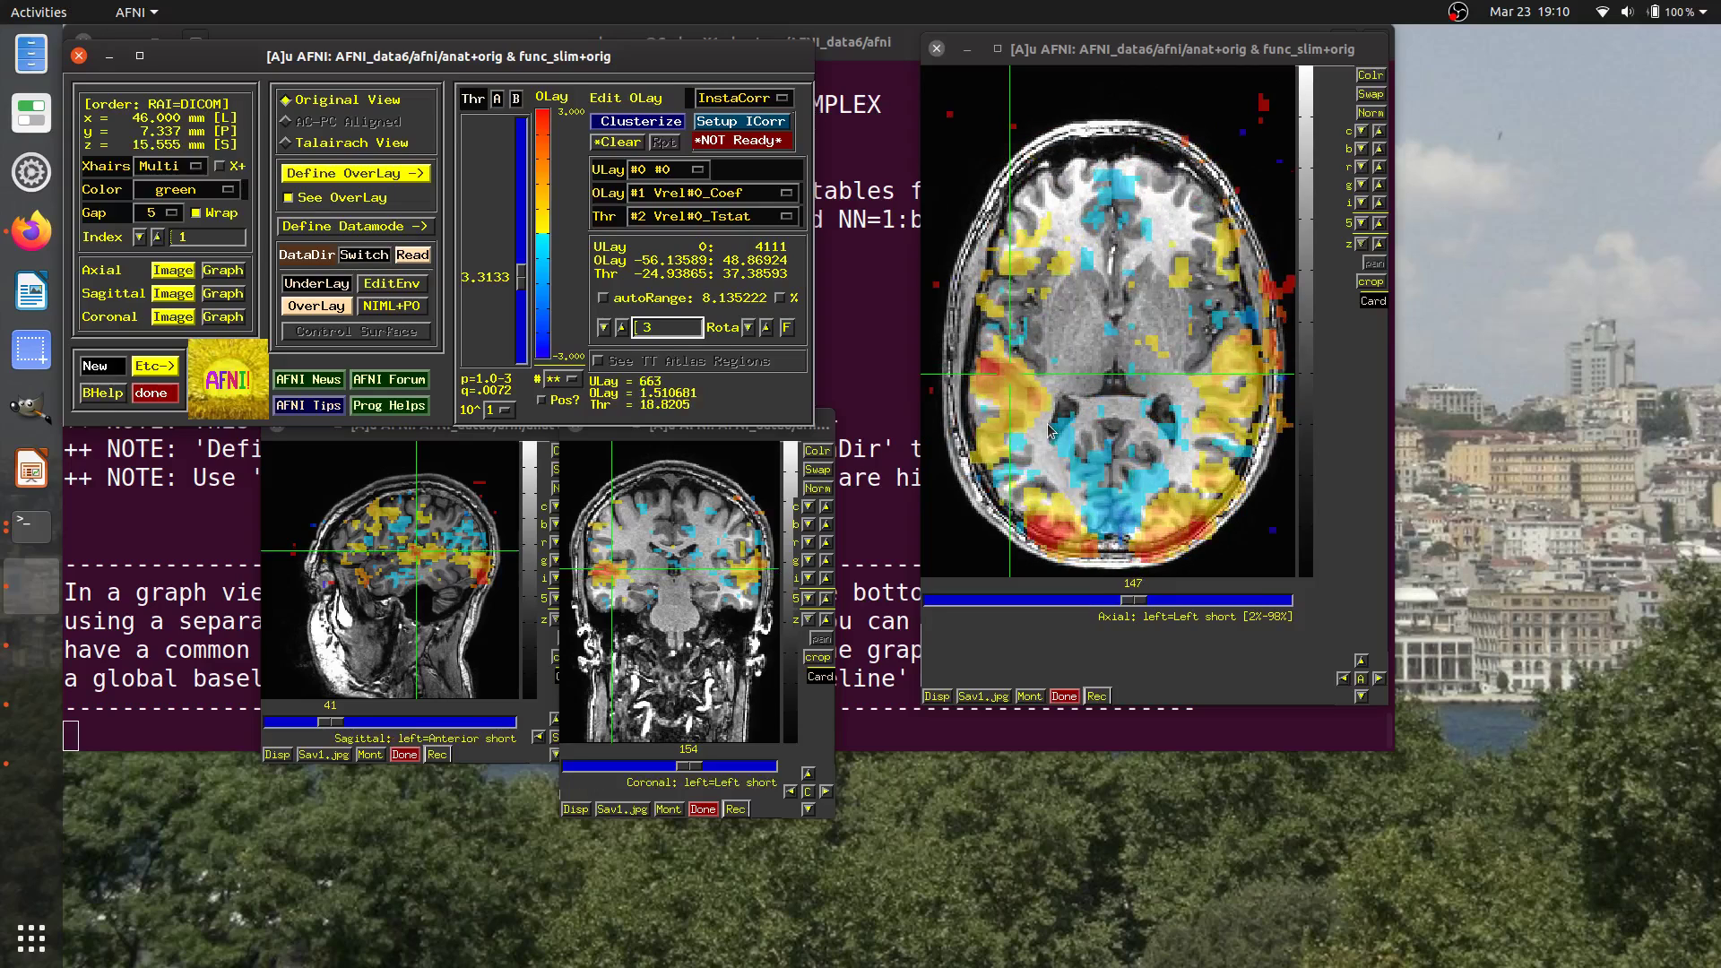
scroll(1002, 385, "down", 2)
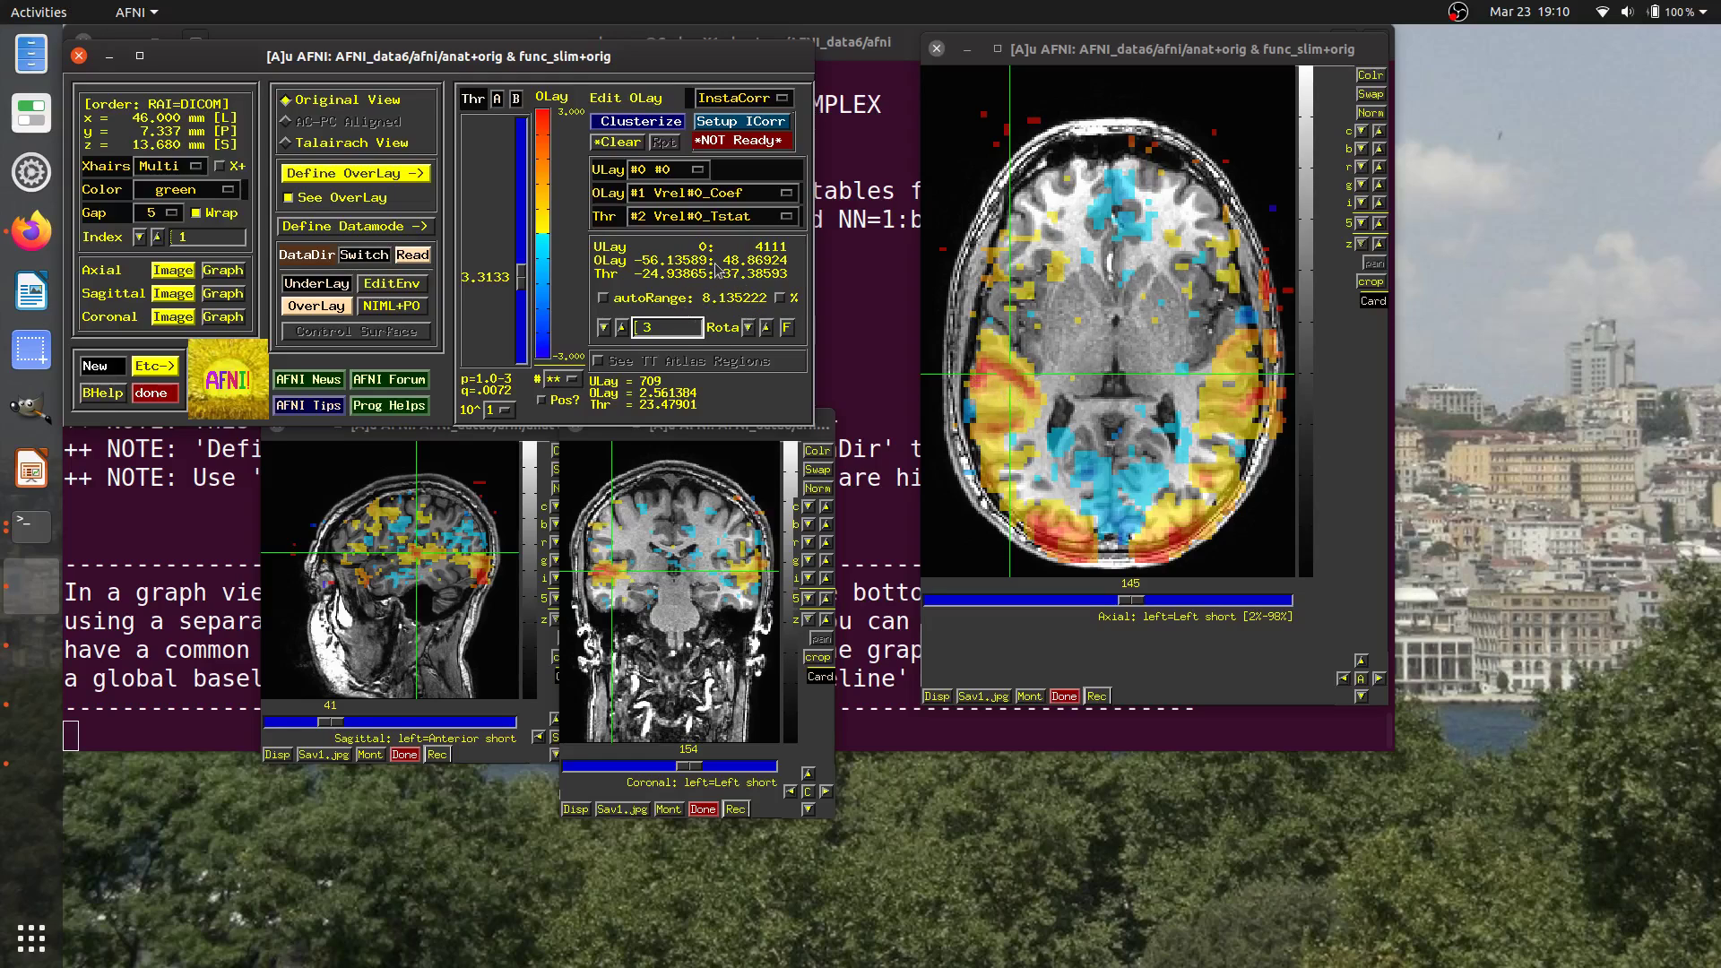
scroll(1204, 434, "down", 6)
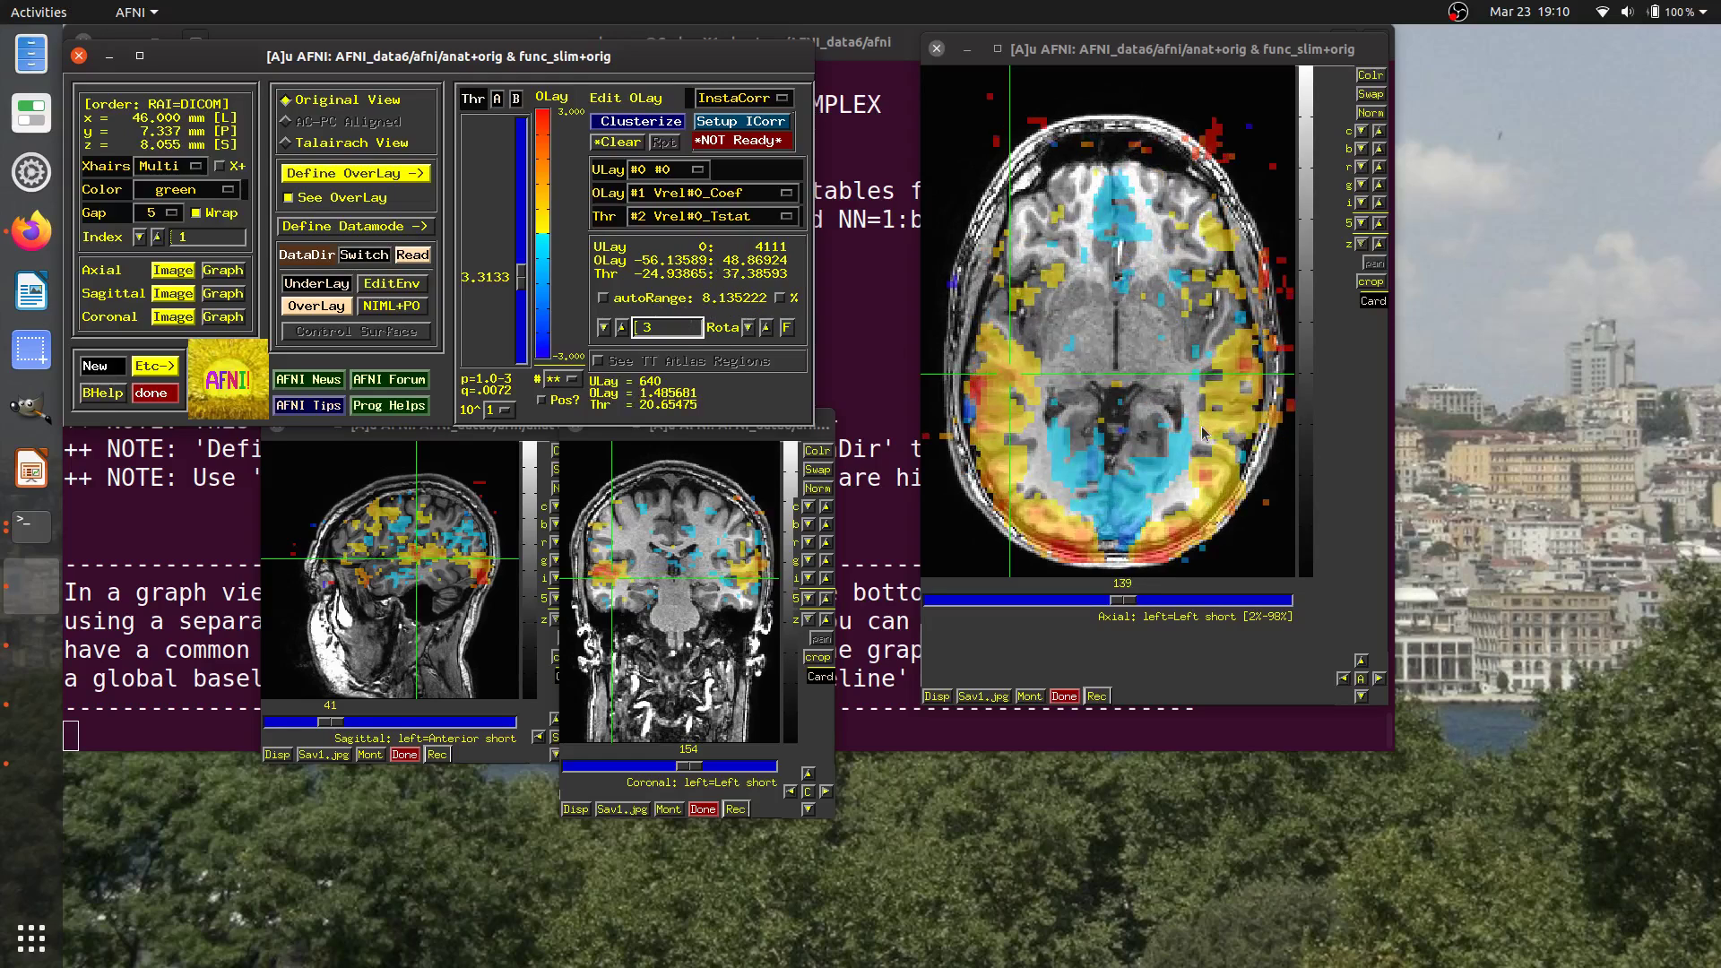
scroll(1204, 434, "up", 2)
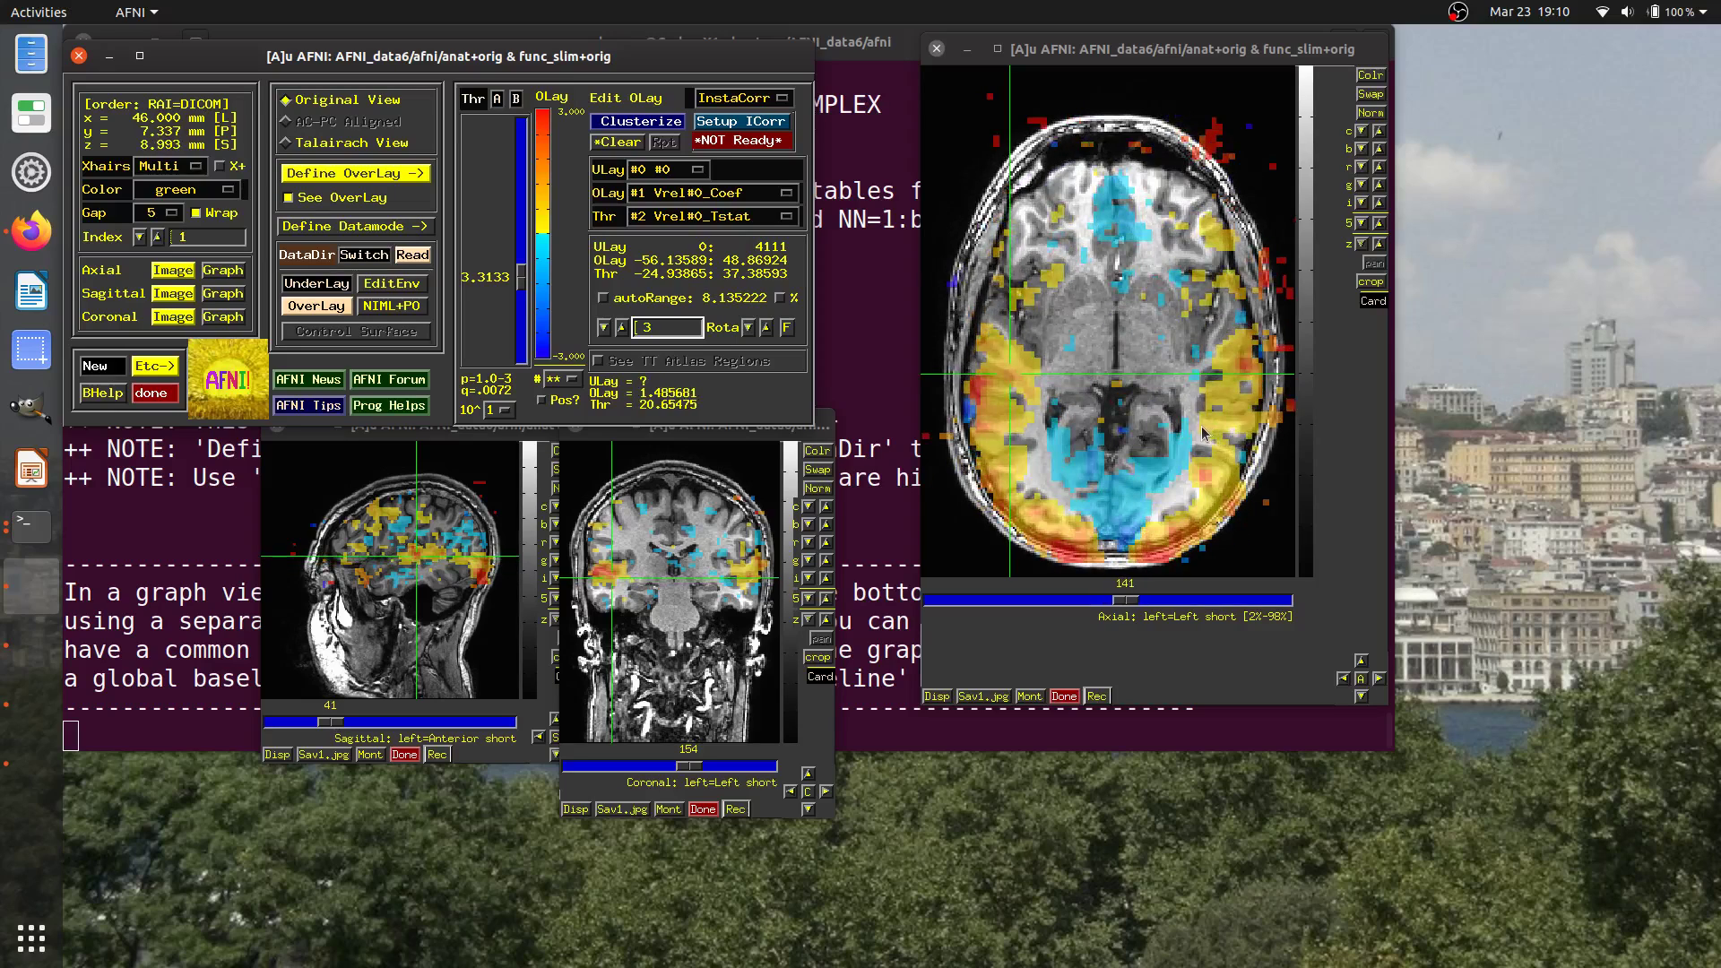
scroll(1204, 434, "up", 2)
scroll(1202, 435, "up", 8)
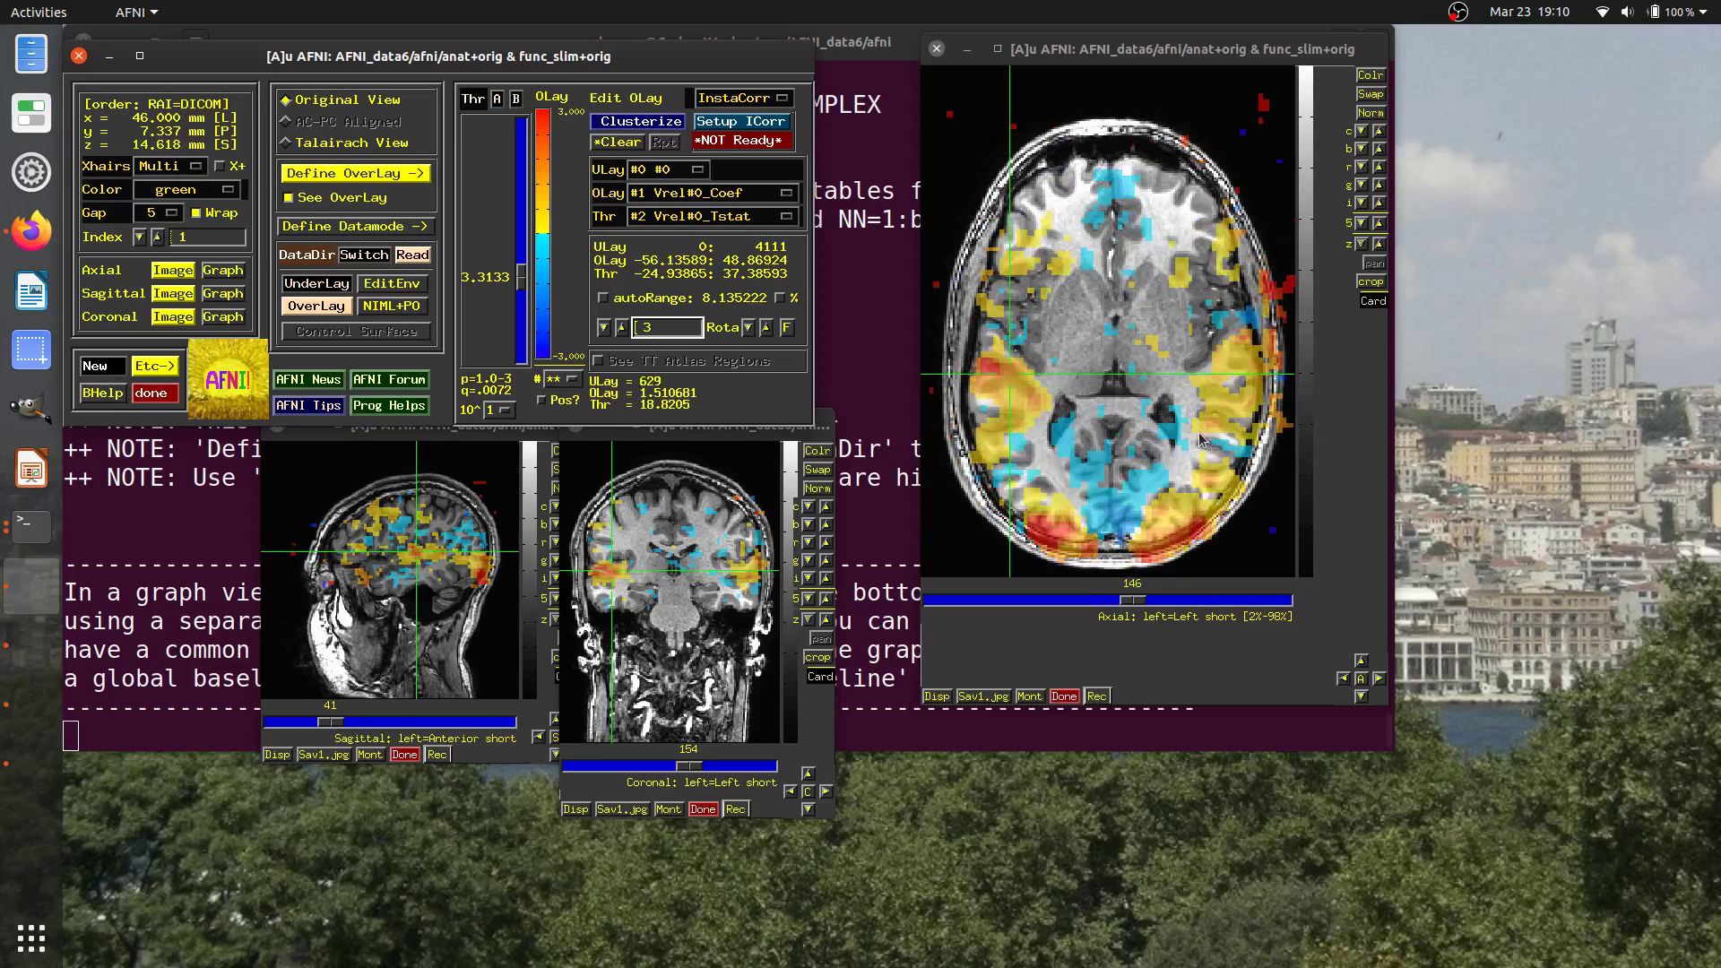
scroll(1196, 428, "down", 5)
scroll(1196, 435, "down", 1)
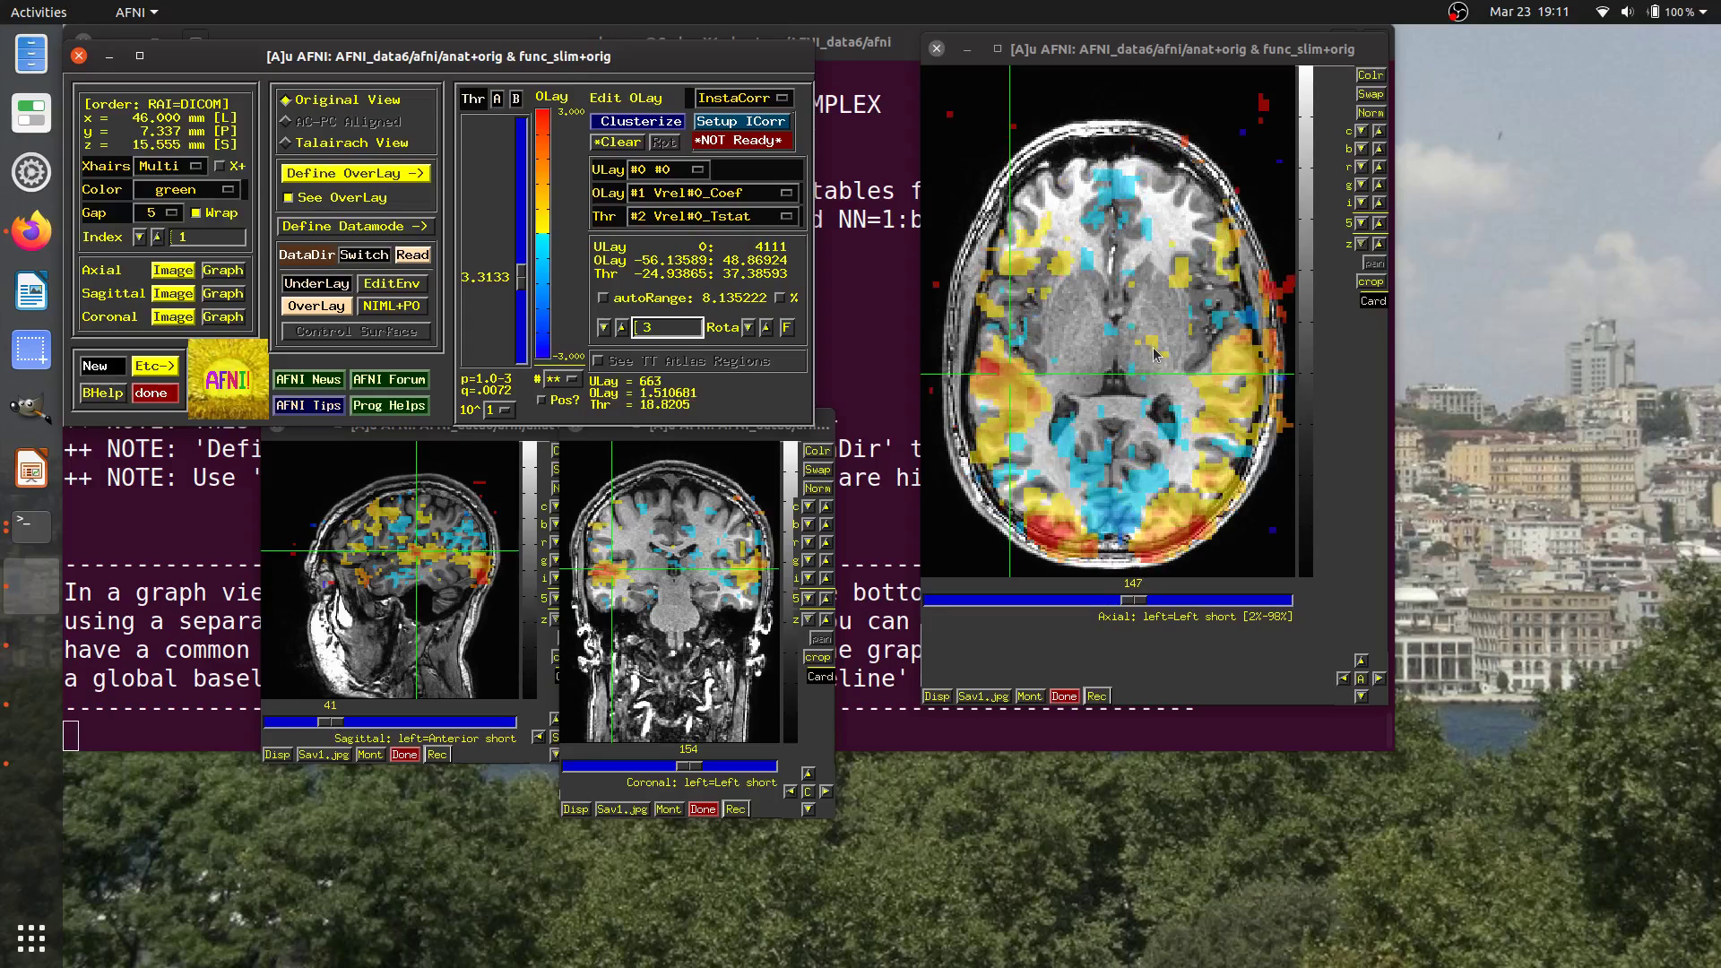
scroll(1155, 354, "up", 1)
scroll(1154, 354, "down", 4)
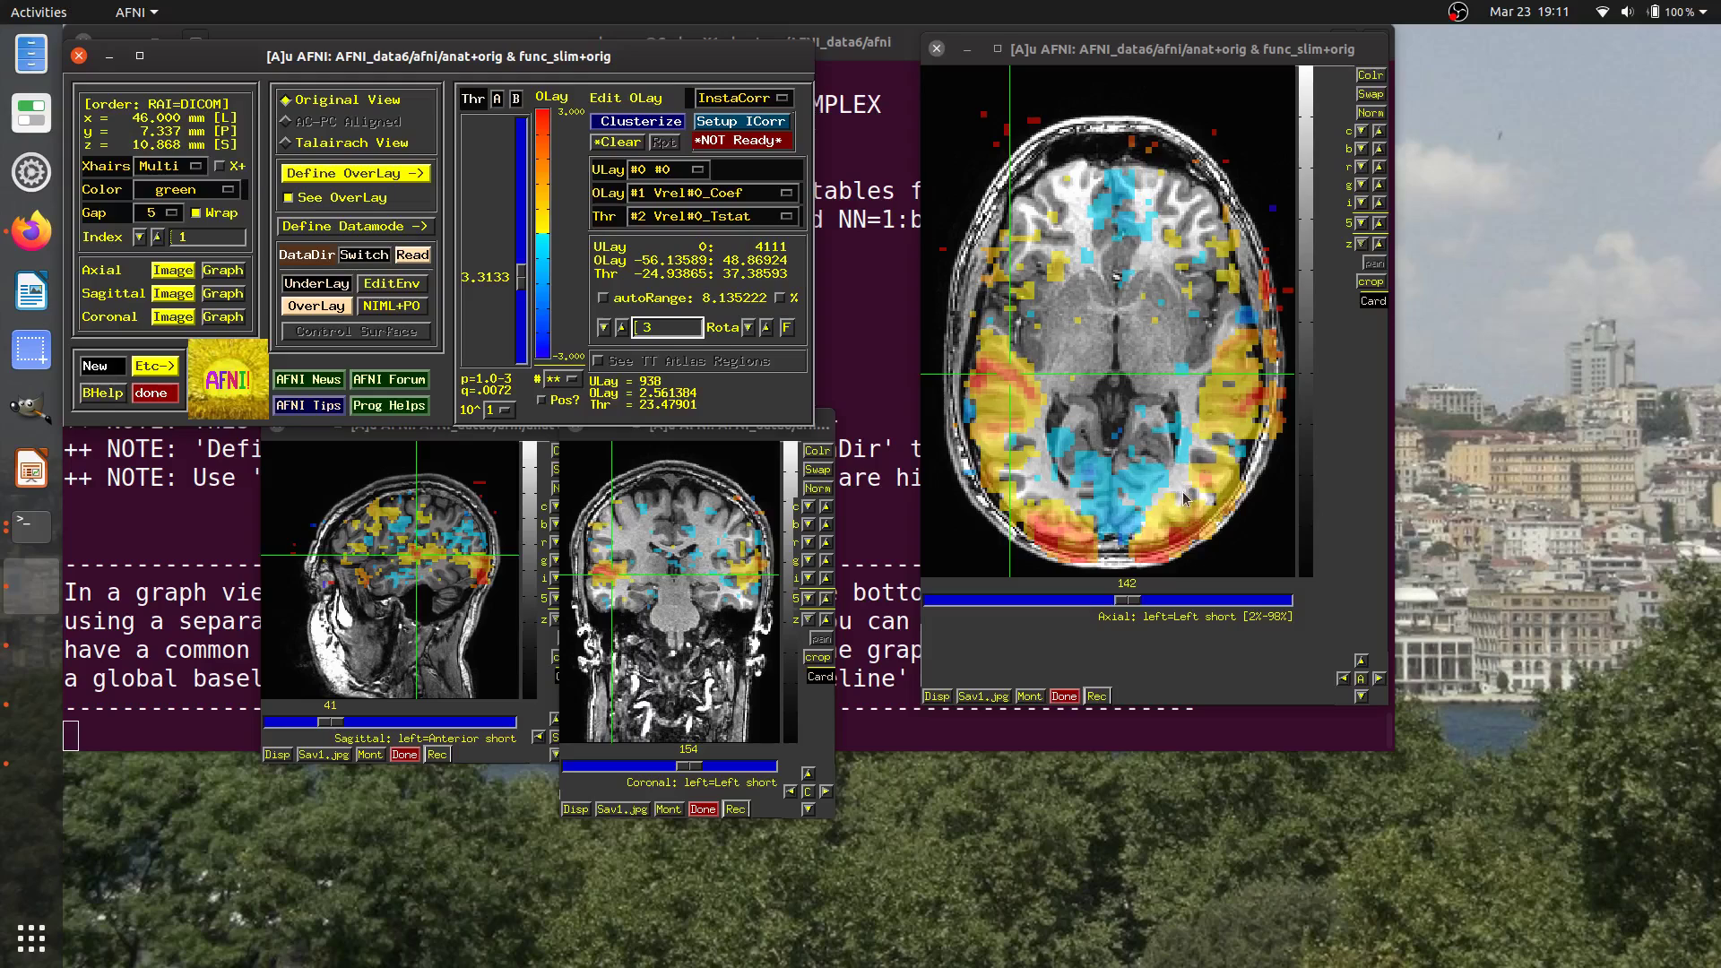
scroll(1181, 492, "up", 5)
scroll(1169, 491, "down", 2)
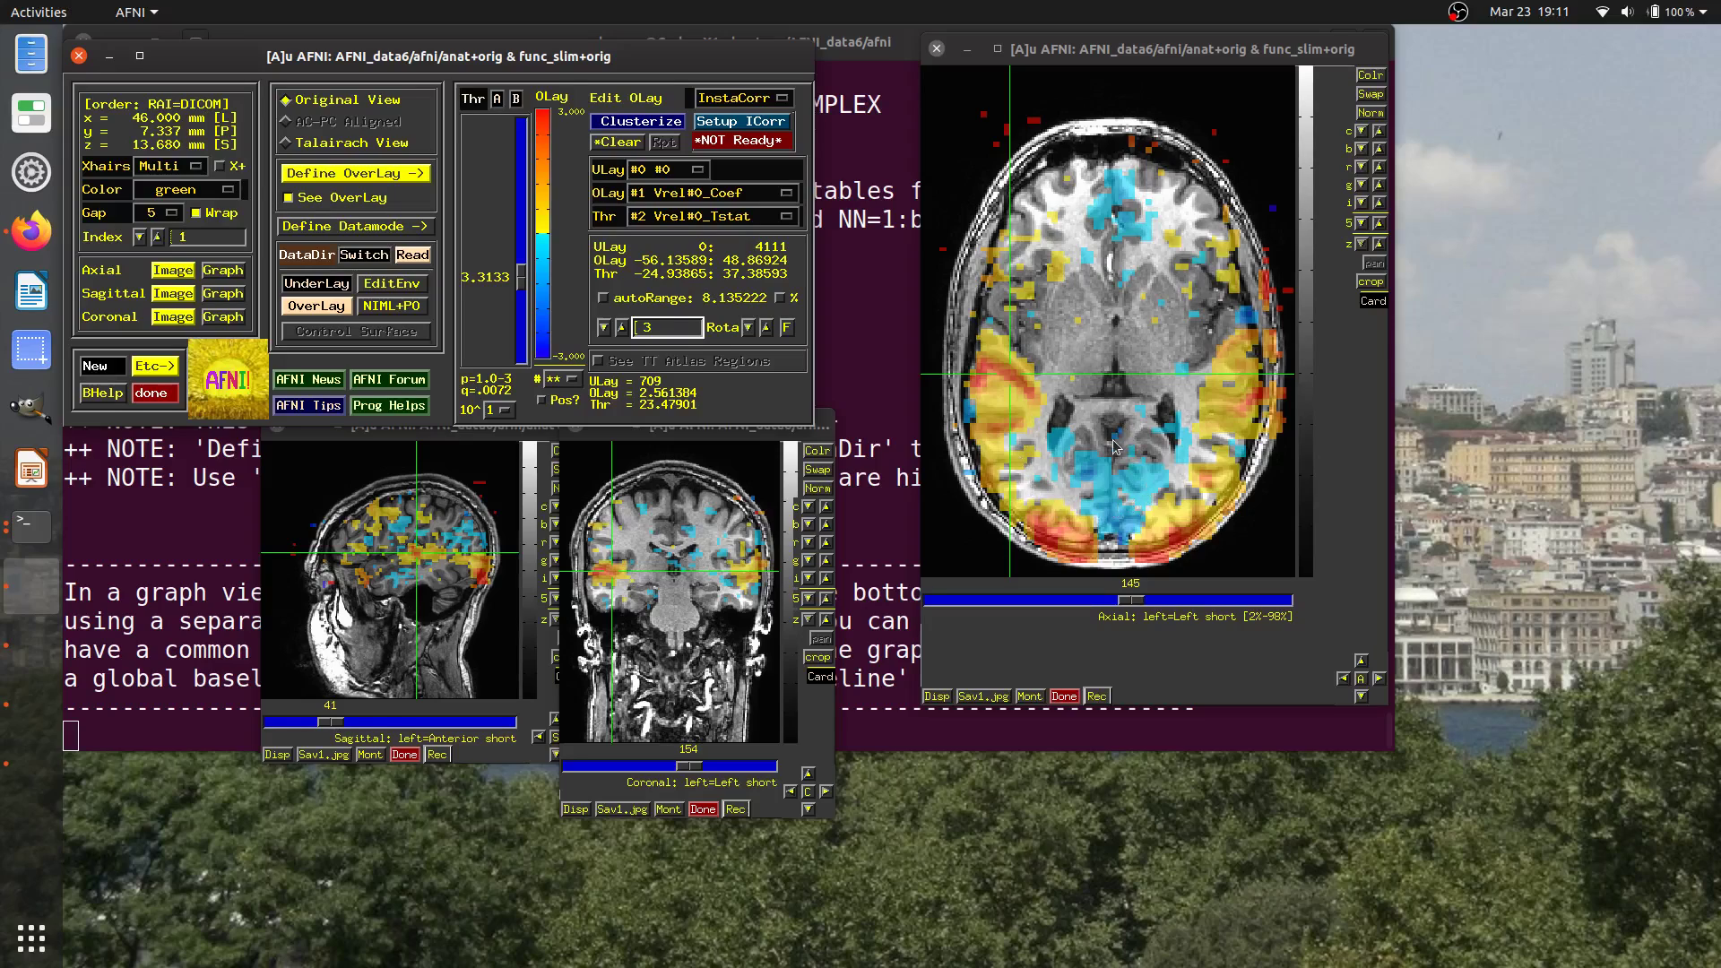
Toggle the Thr A alpha button repeatedly to compare faded versus hard-thresholded voxels.
left_click(496, 101)
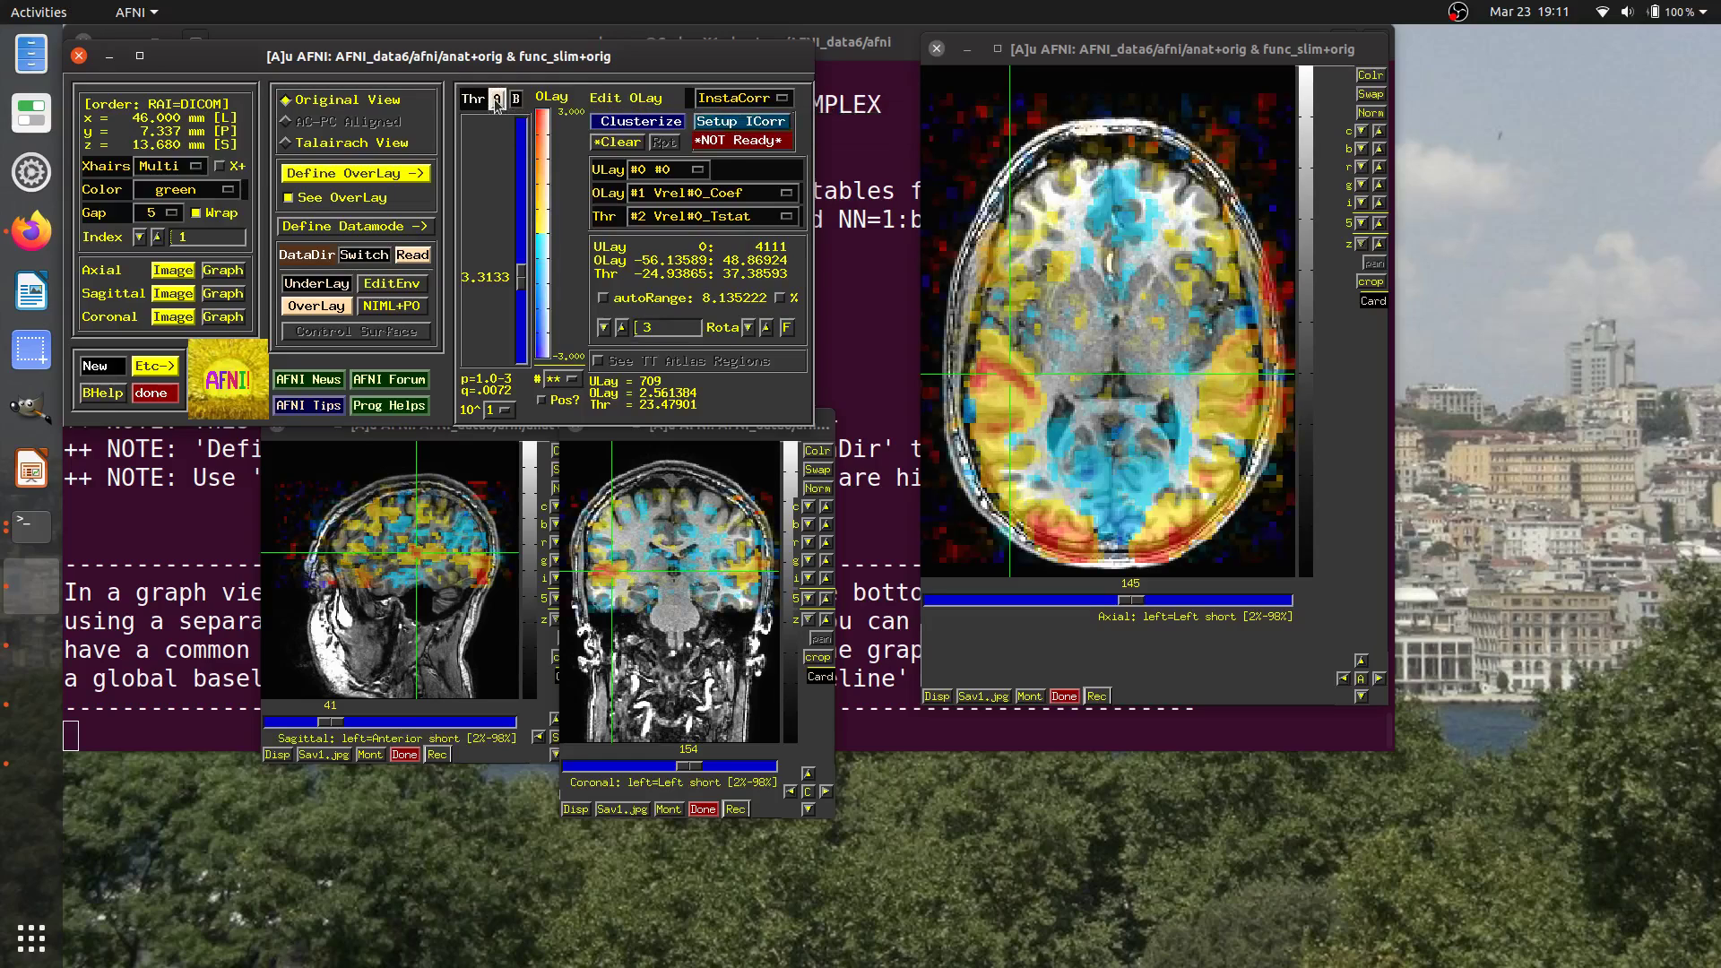
left_click(496, 101)
left_click(496, 102)
left_click(495, 101)
left_click(496, 102)
left_click(496, 102)
left_click(496, 102)
left_click(495, 101)
left_click(496, 101)
left_click(495, 101)
left_click(495, 101)
left_click(496, 101)
left_click(496, 101)
left_click(496, 101)
left_click(496, 101)
left_click(496, 101)
left_click(496, 102)
Set the axial overlay opacity to 9 and turn alpha fading back on.
left_click(496, 101)
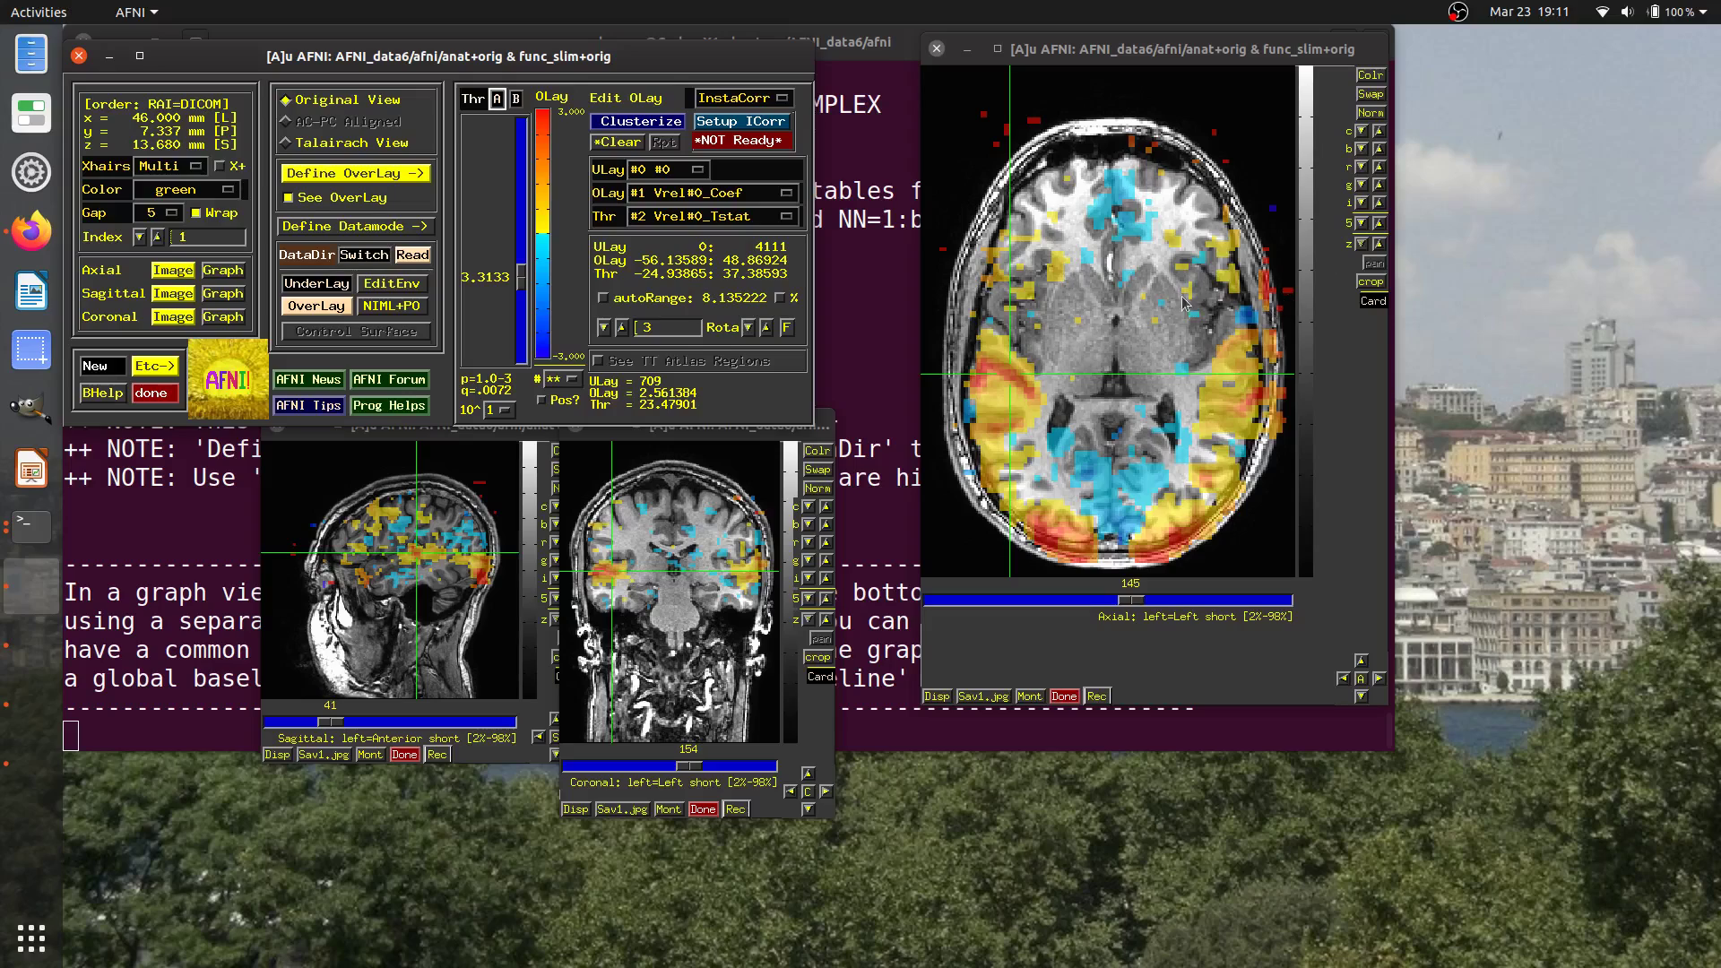
left_click(1378, 224)
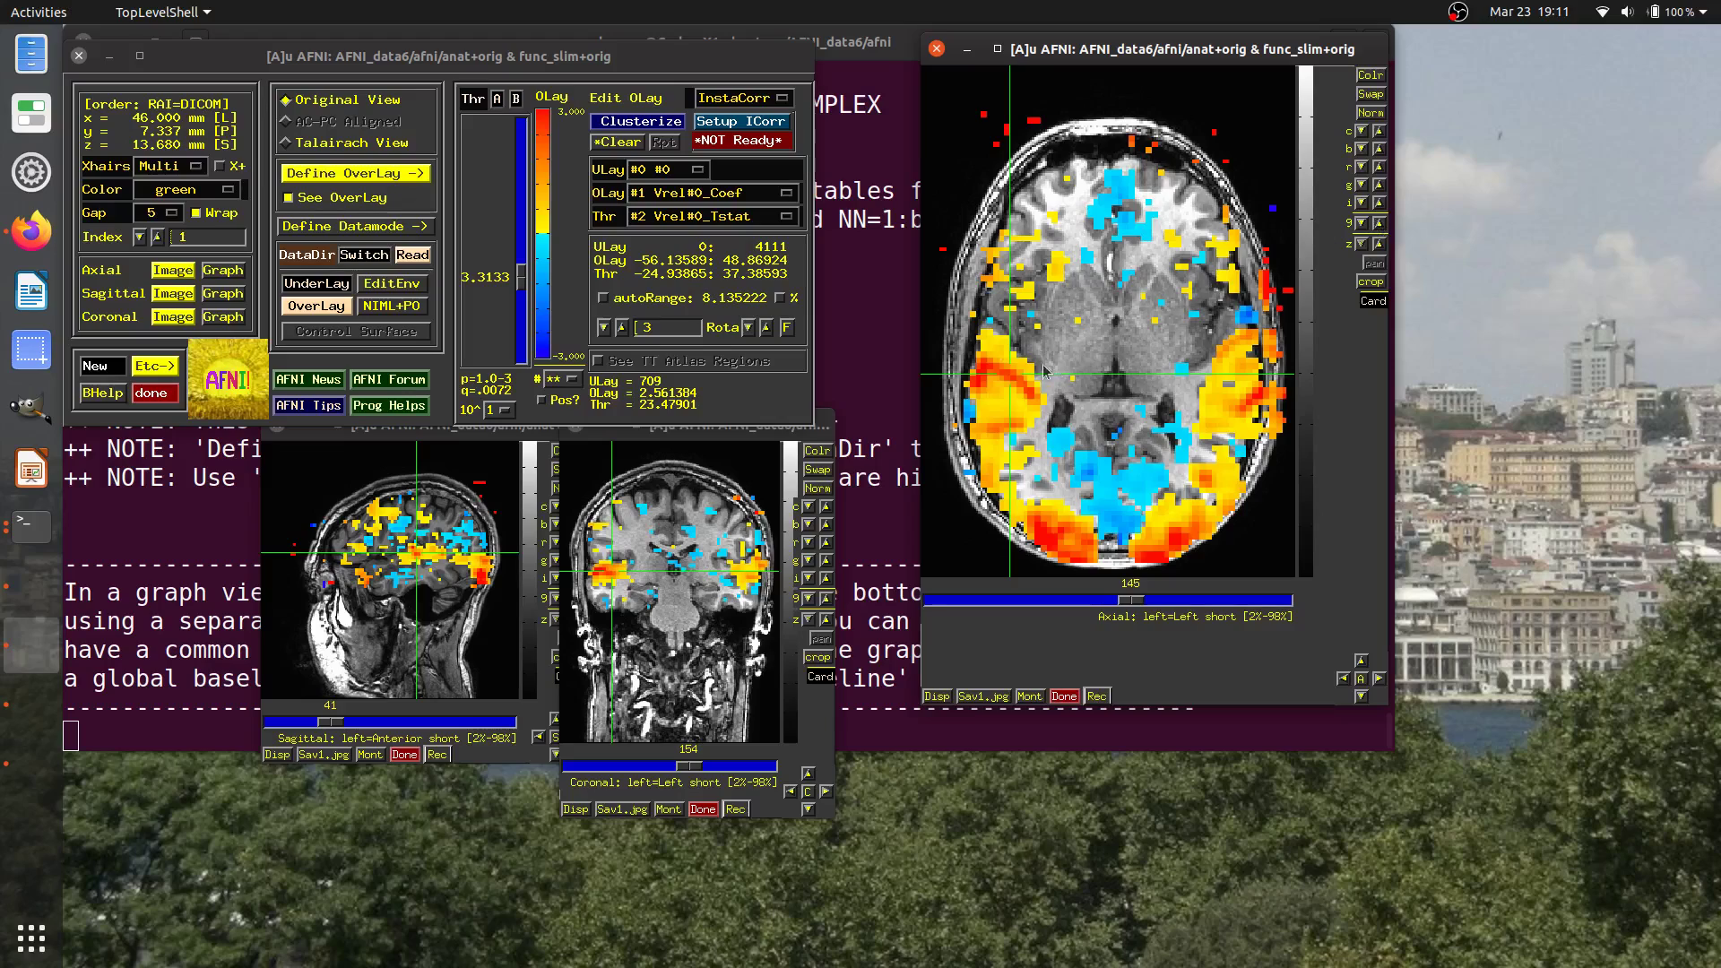
left_click(496, 101)
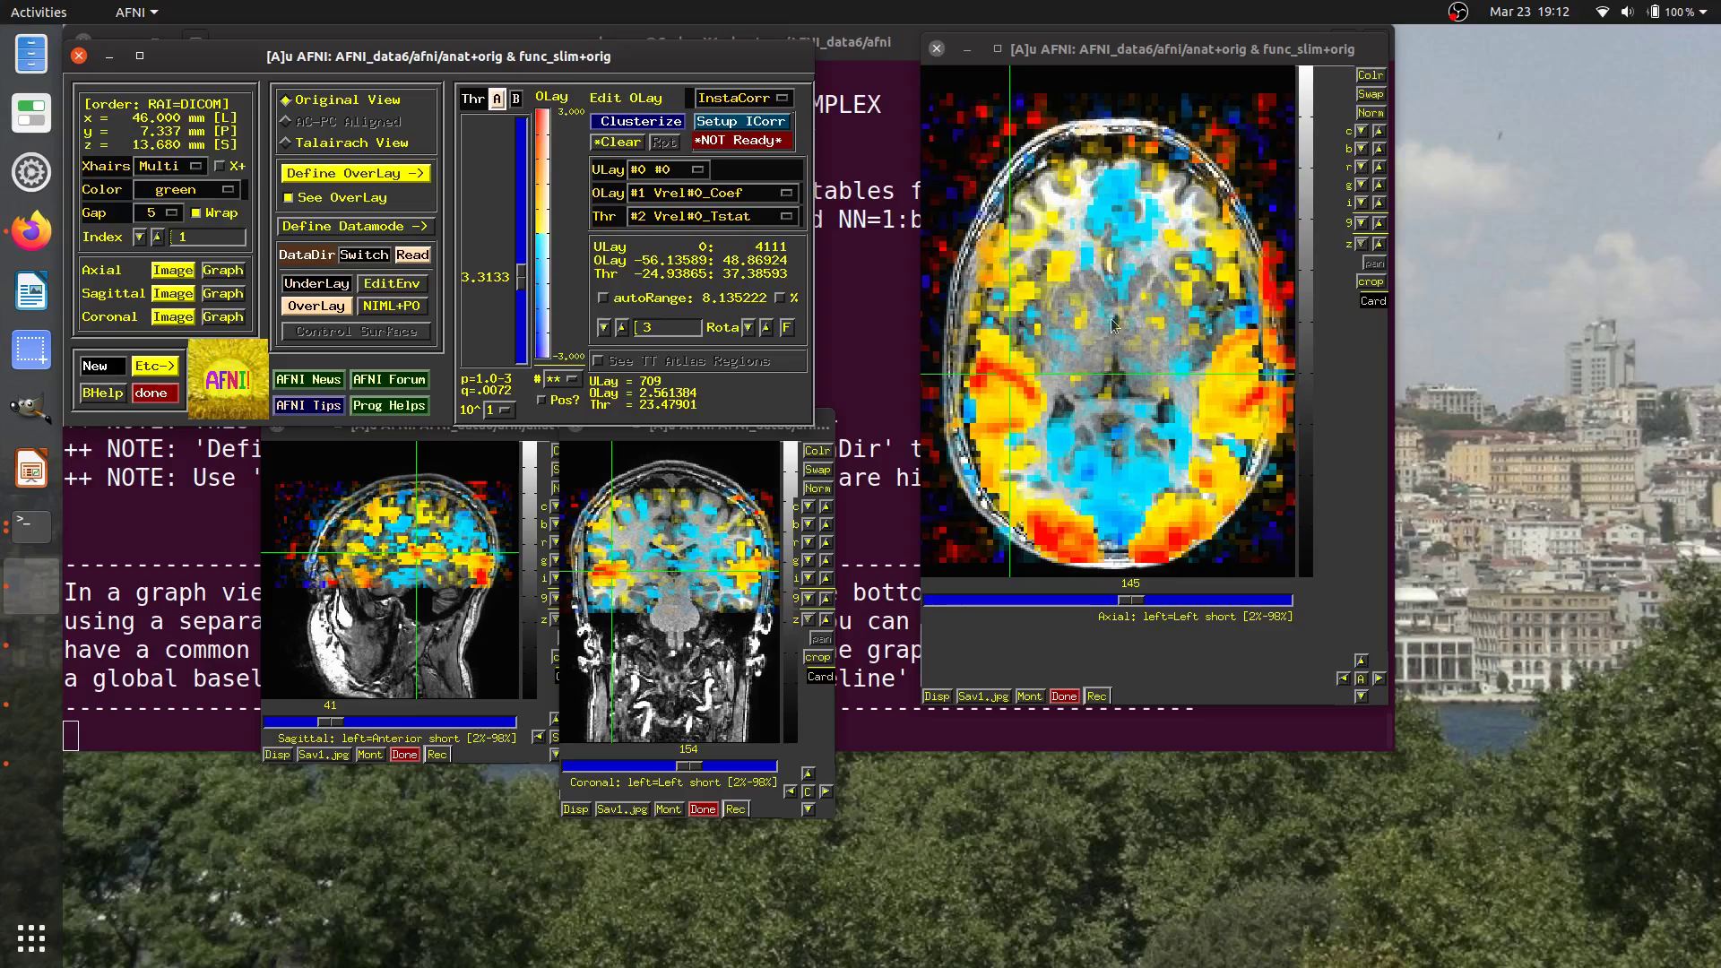
Toggle alpha fading off and on several times to compare the overlay.
left_click(495, 100)
left_click(495, 101)
left_click(496, 100)
left_click(496, 100)
left_click(496, 100)
left_click(496, 101)
left_click(495, 100)
Enable the Thr B box outlines around clusters, then re-enable A fading alongside them.
left_click(516, 99)
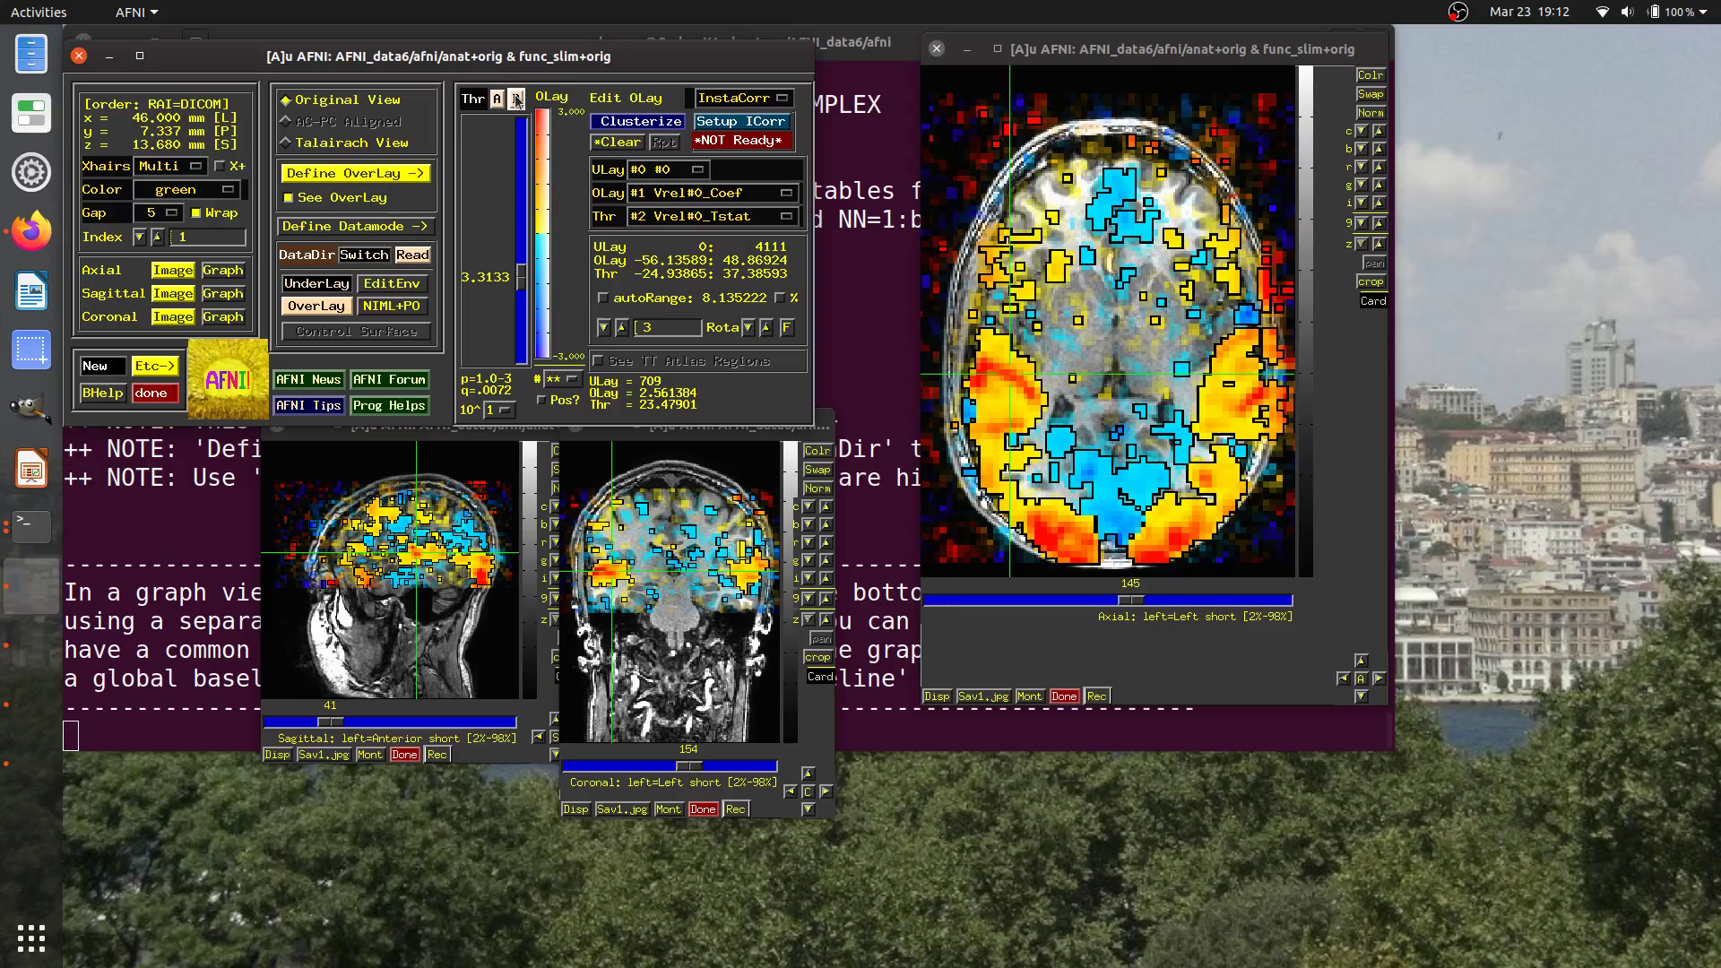
left_click(515, 99)
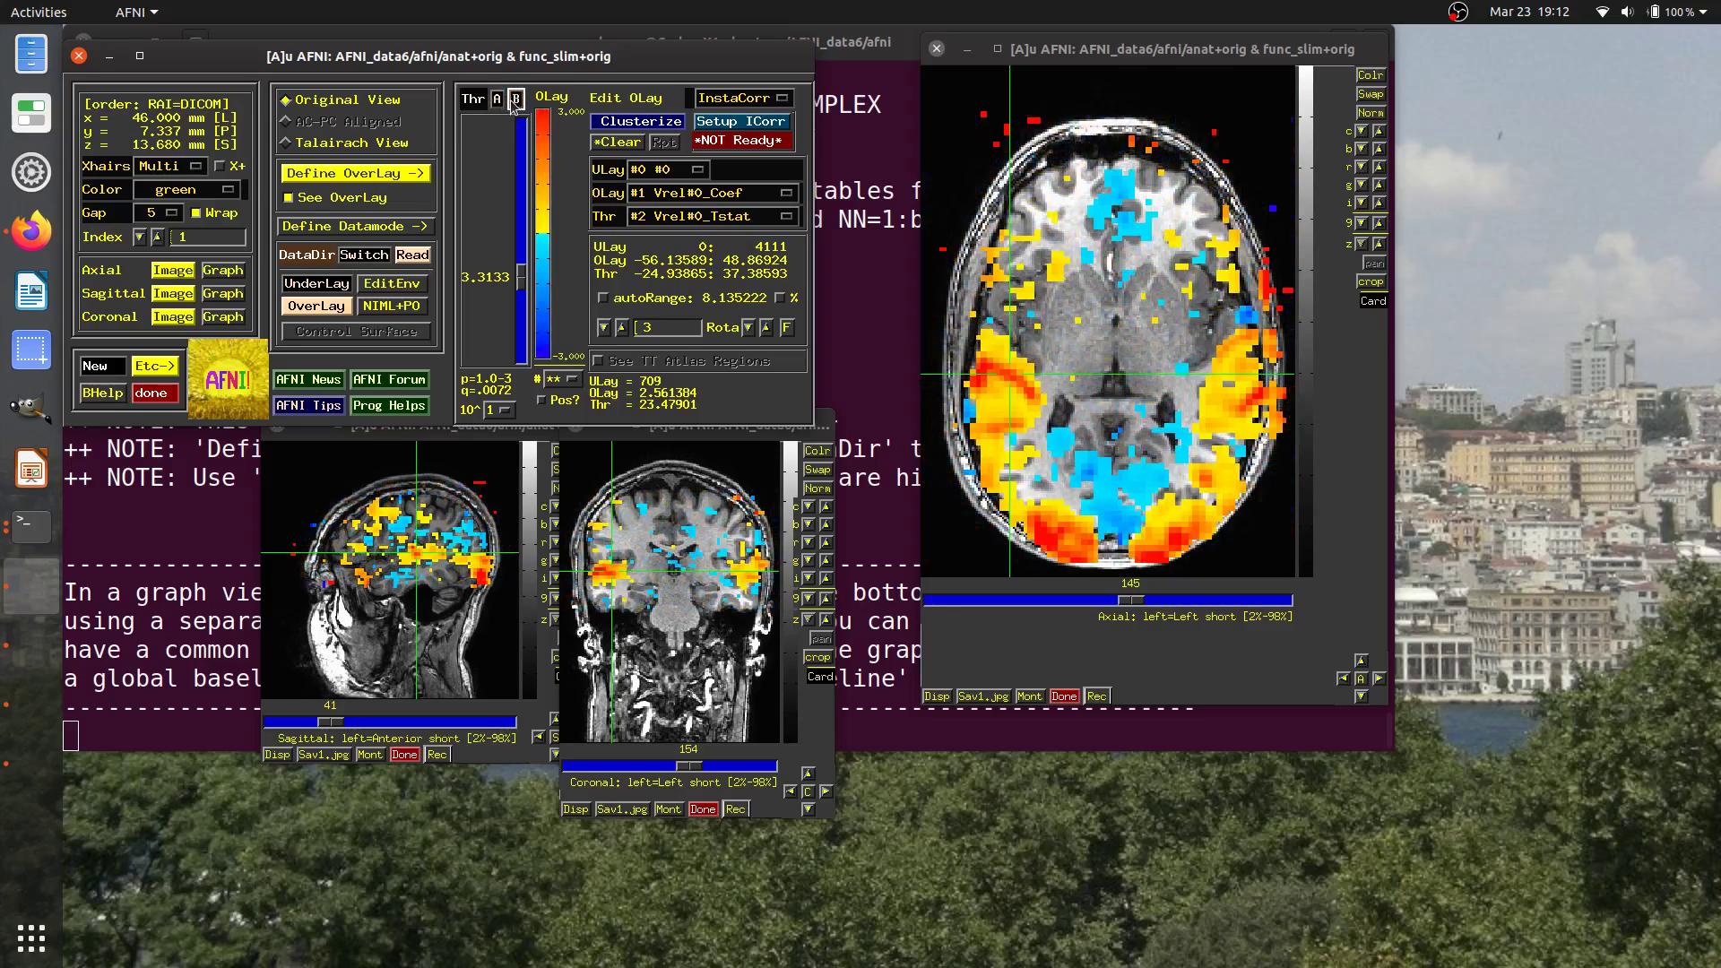
left_click(515, 100)
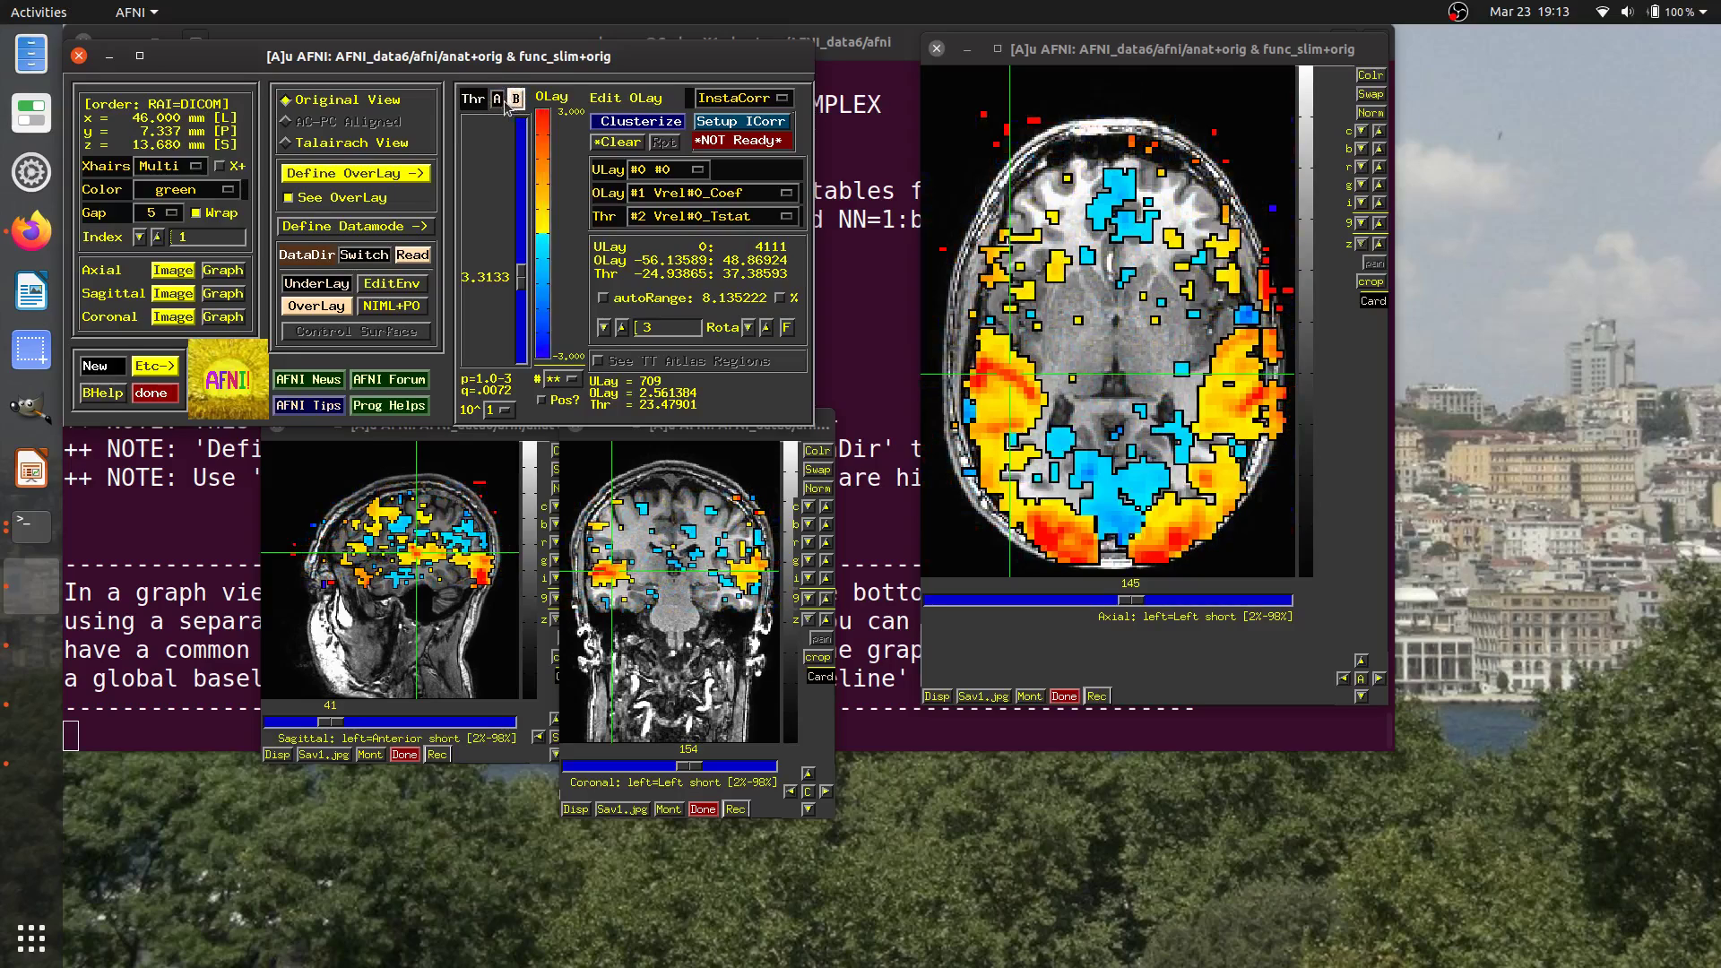
left_click(497, 99)
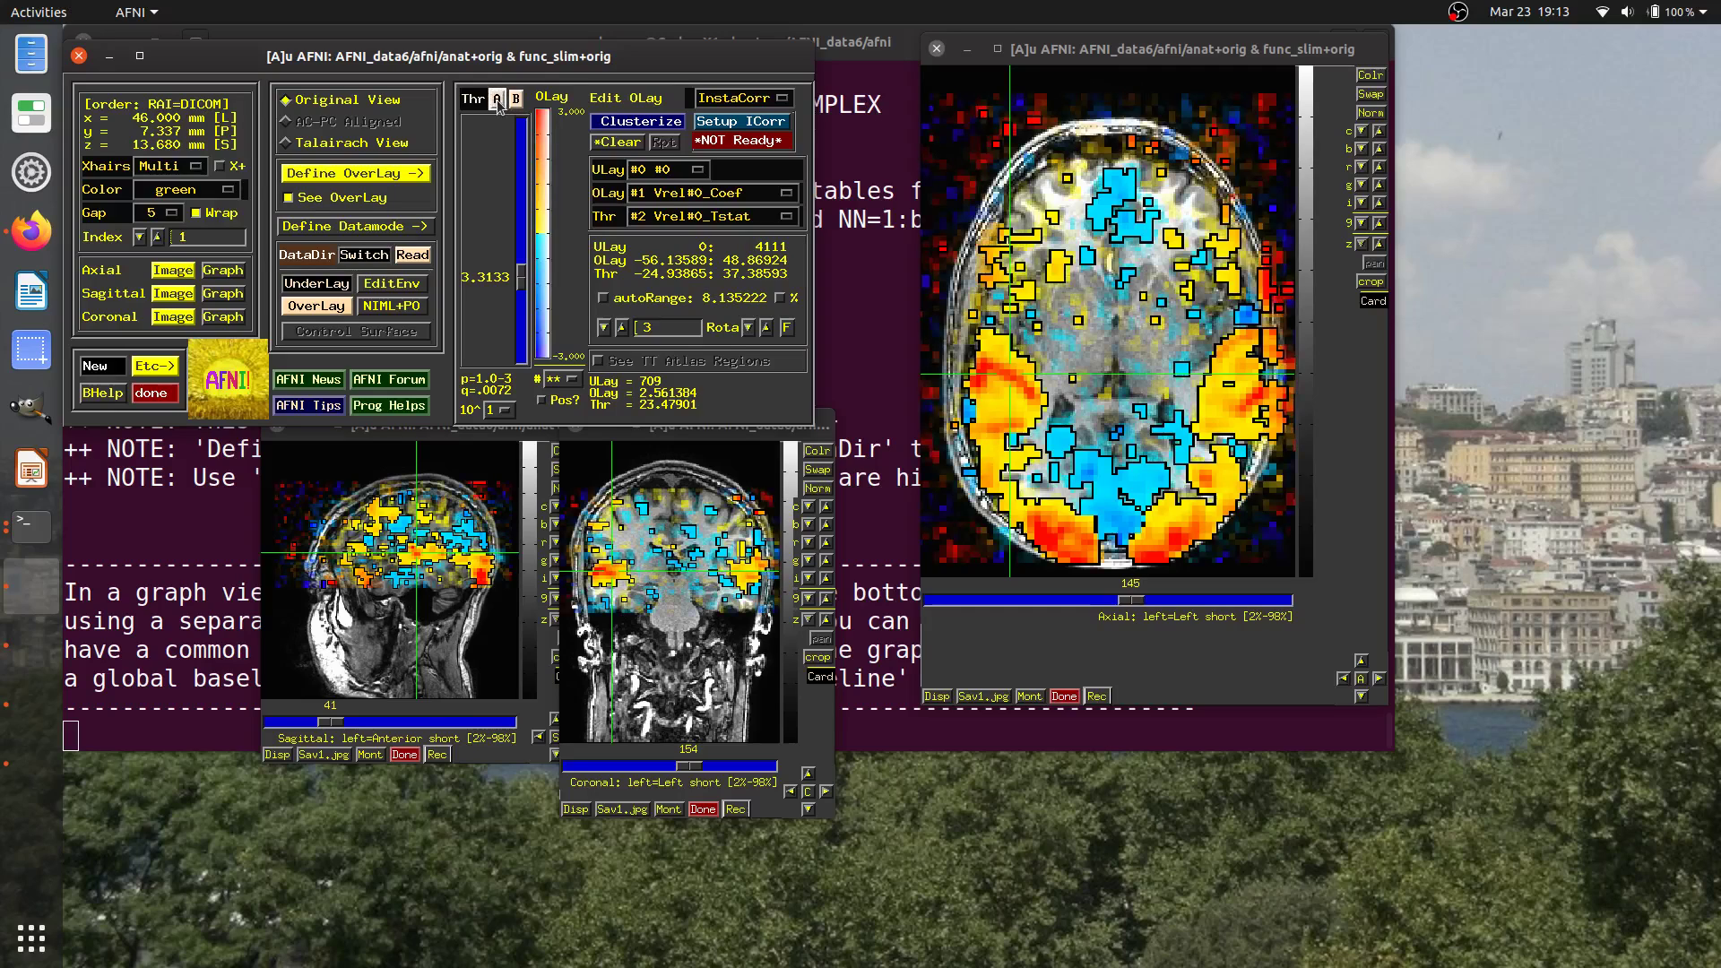
scroll(1198, 348, "up", 10)
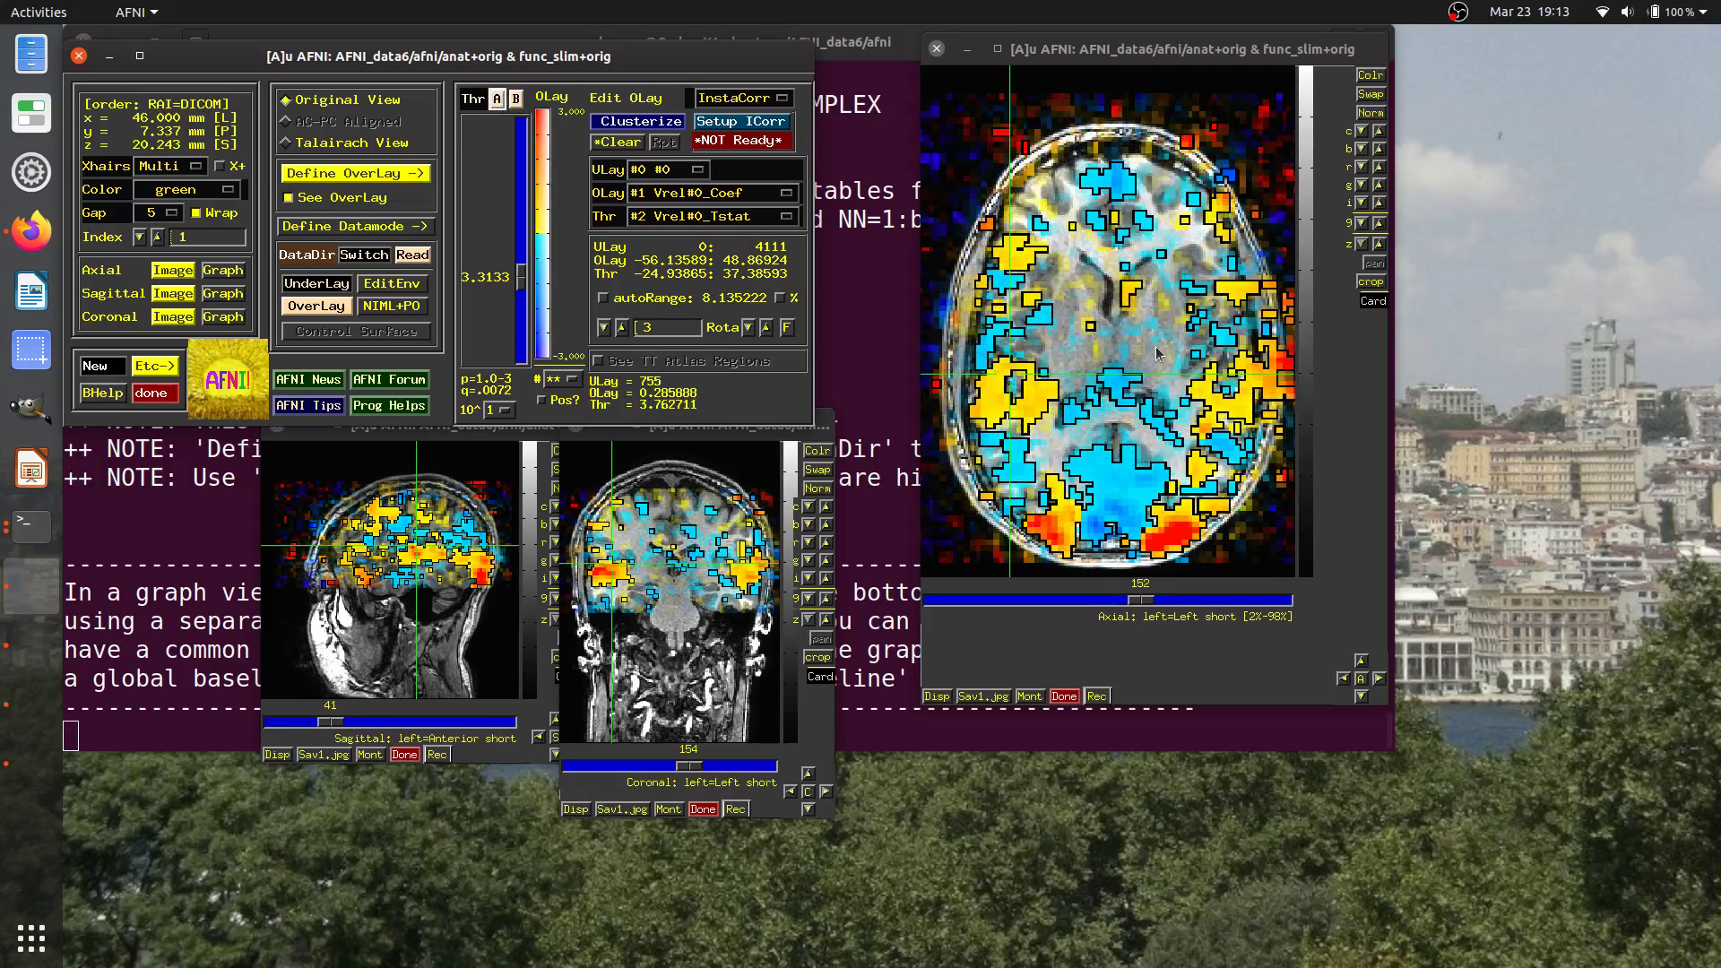
scroll(1156, 353, "down", 6)
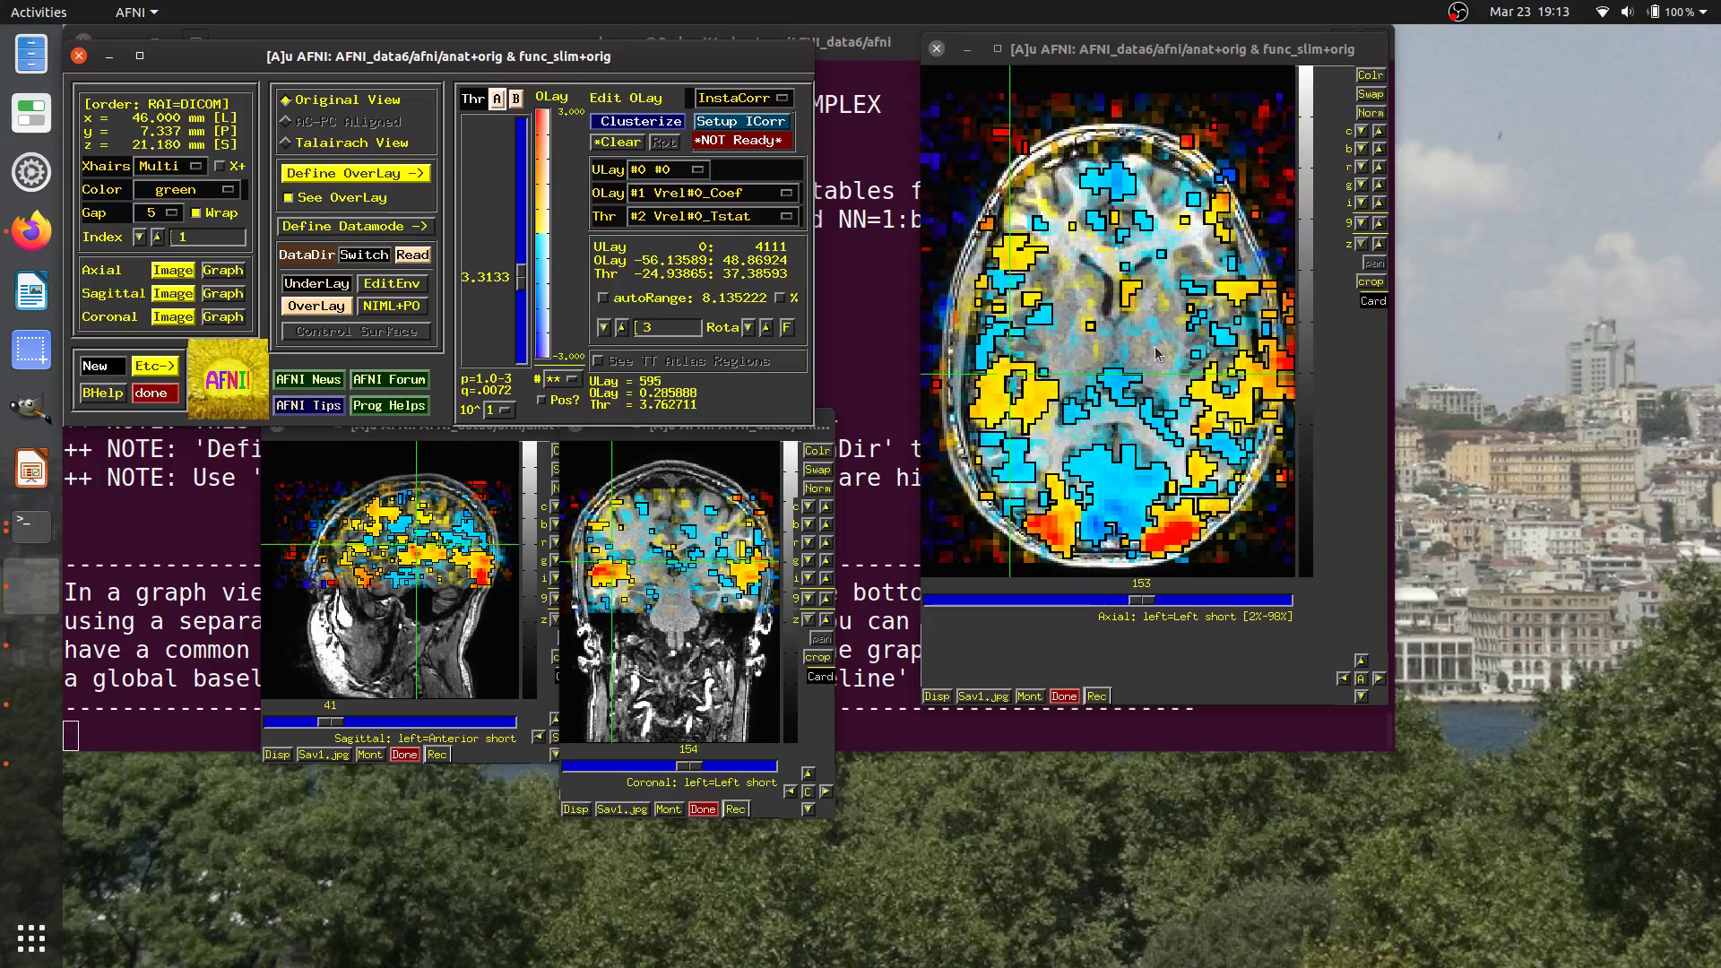
scroll(1142, 350, "down", 4)
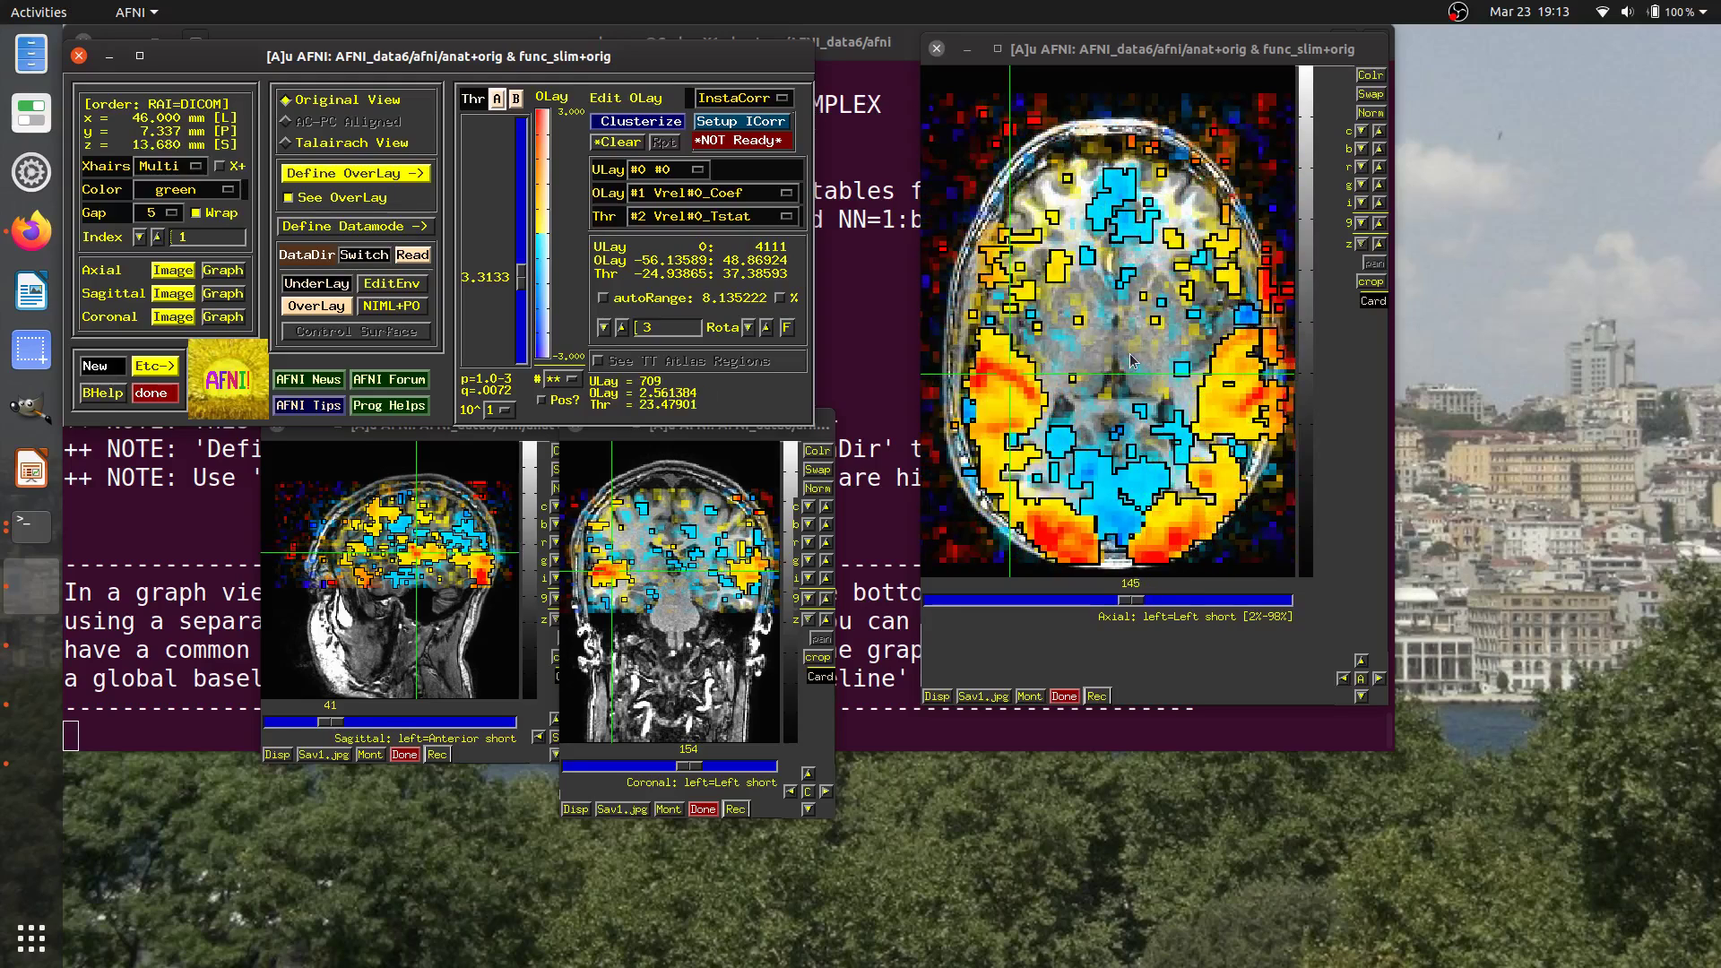
scroll(1139, 351, "down", 4)
scroll(1139, 350, "up", 4)
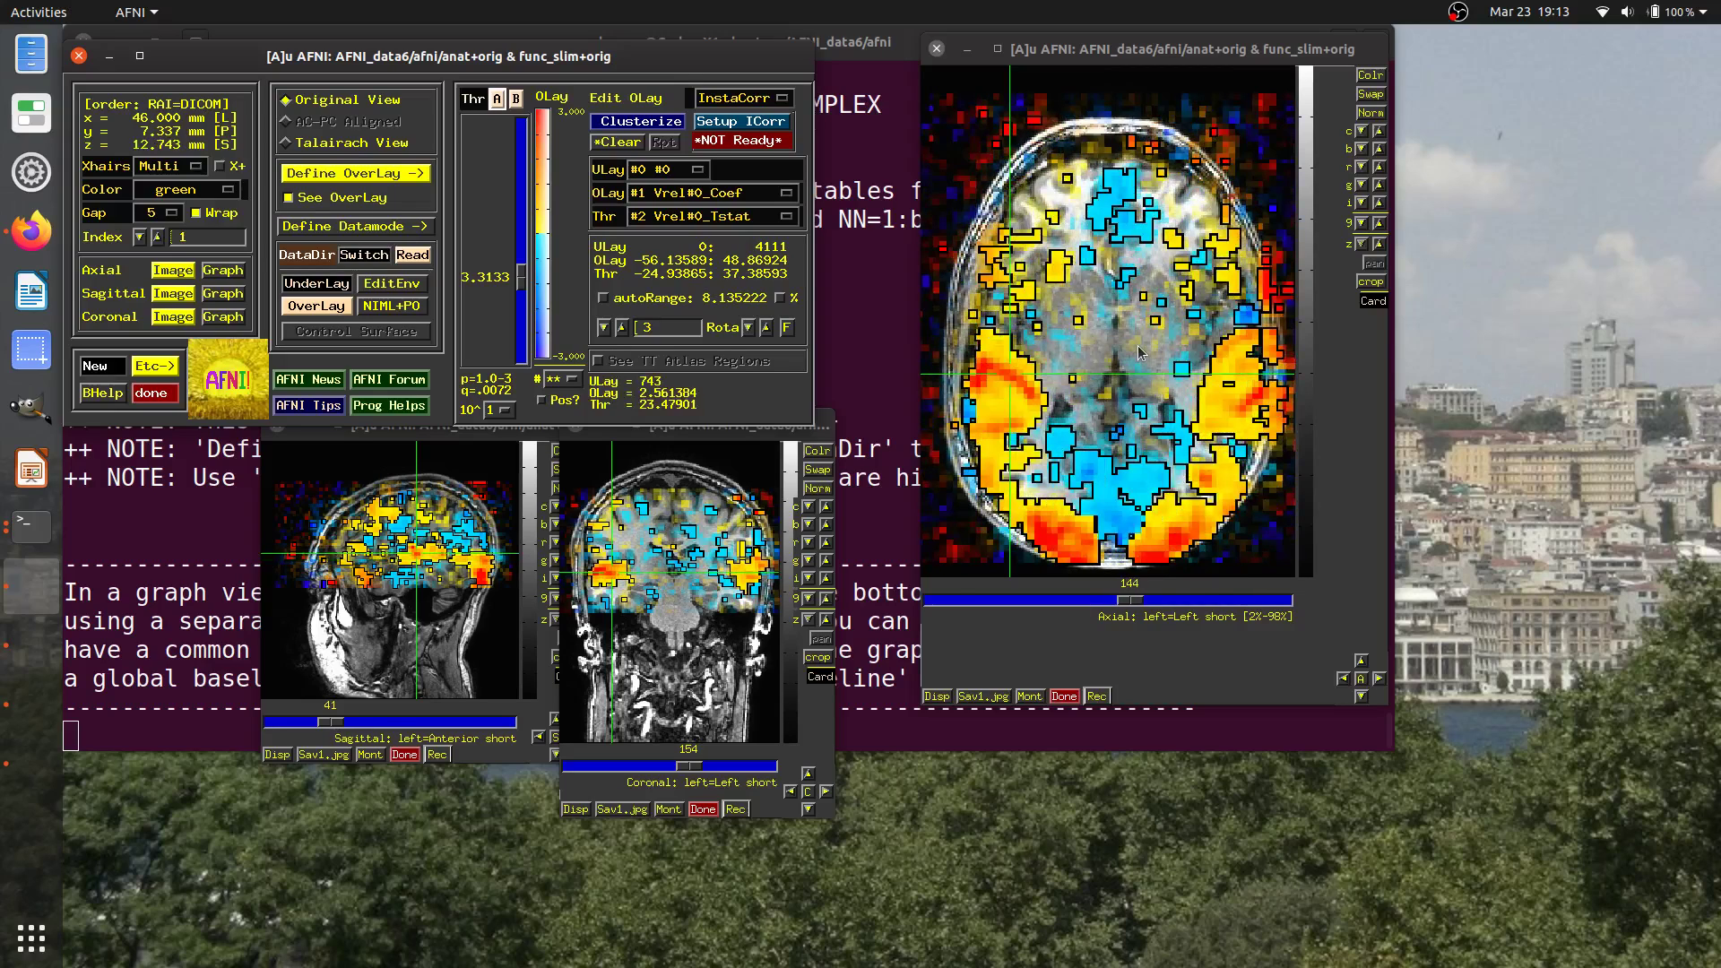
scroll(1137, 351, "up", 4)
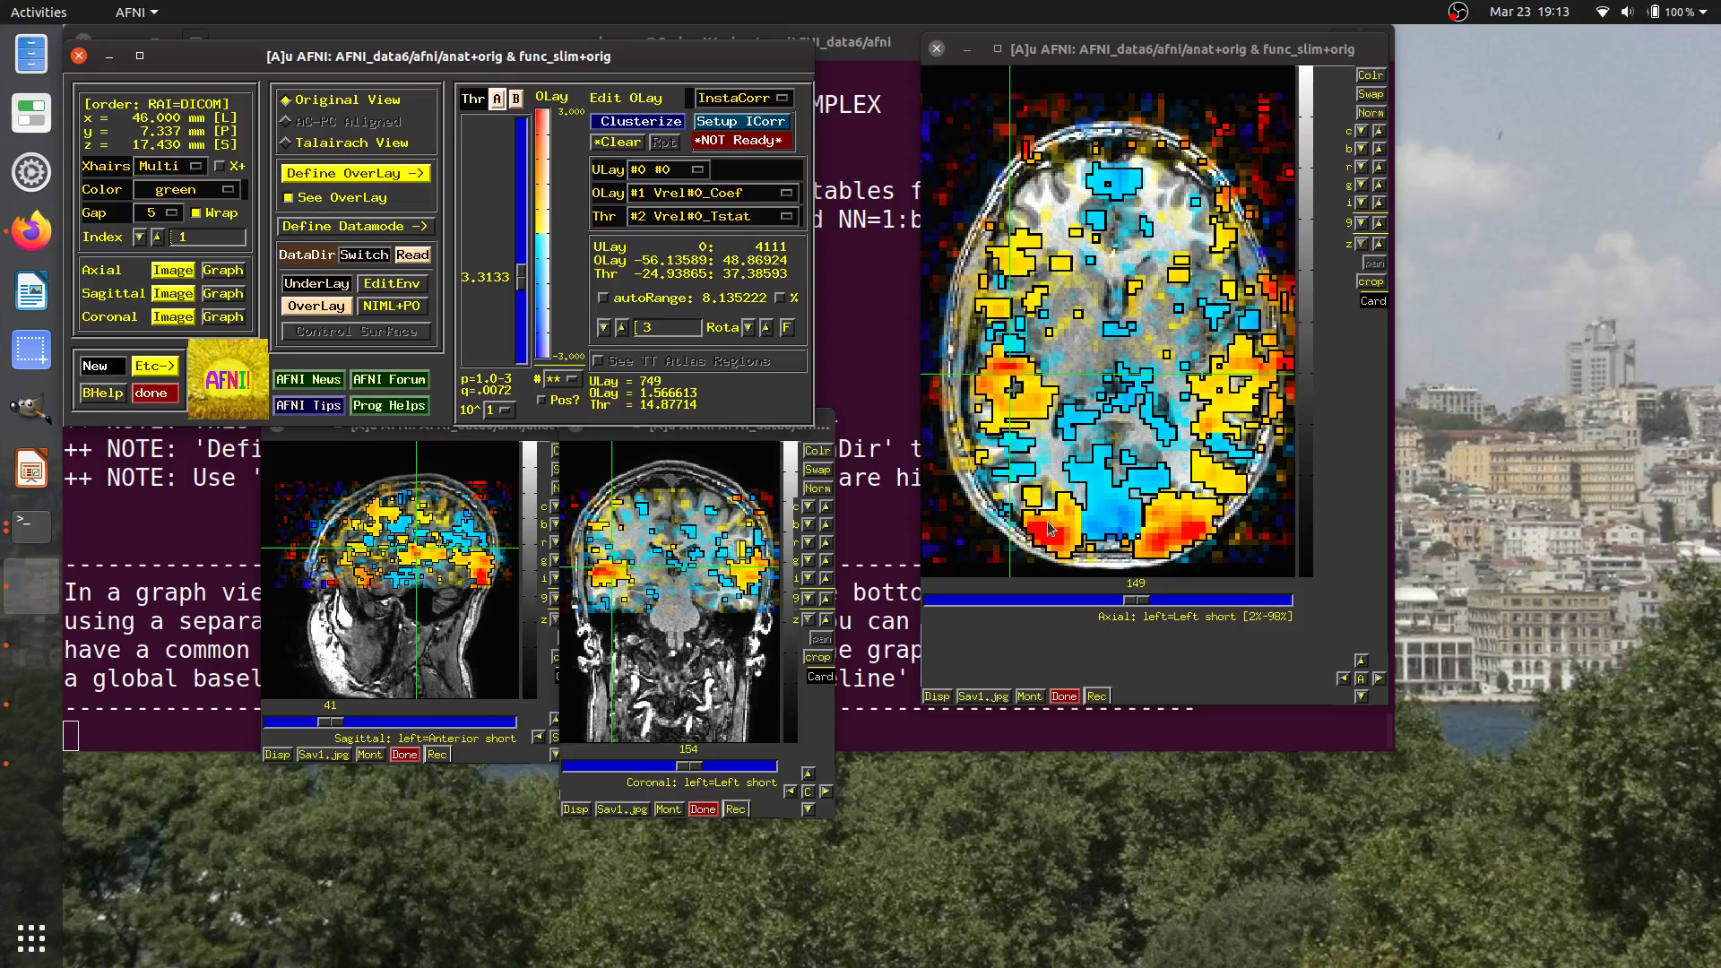
scroll(1201, 524, "up", 1)
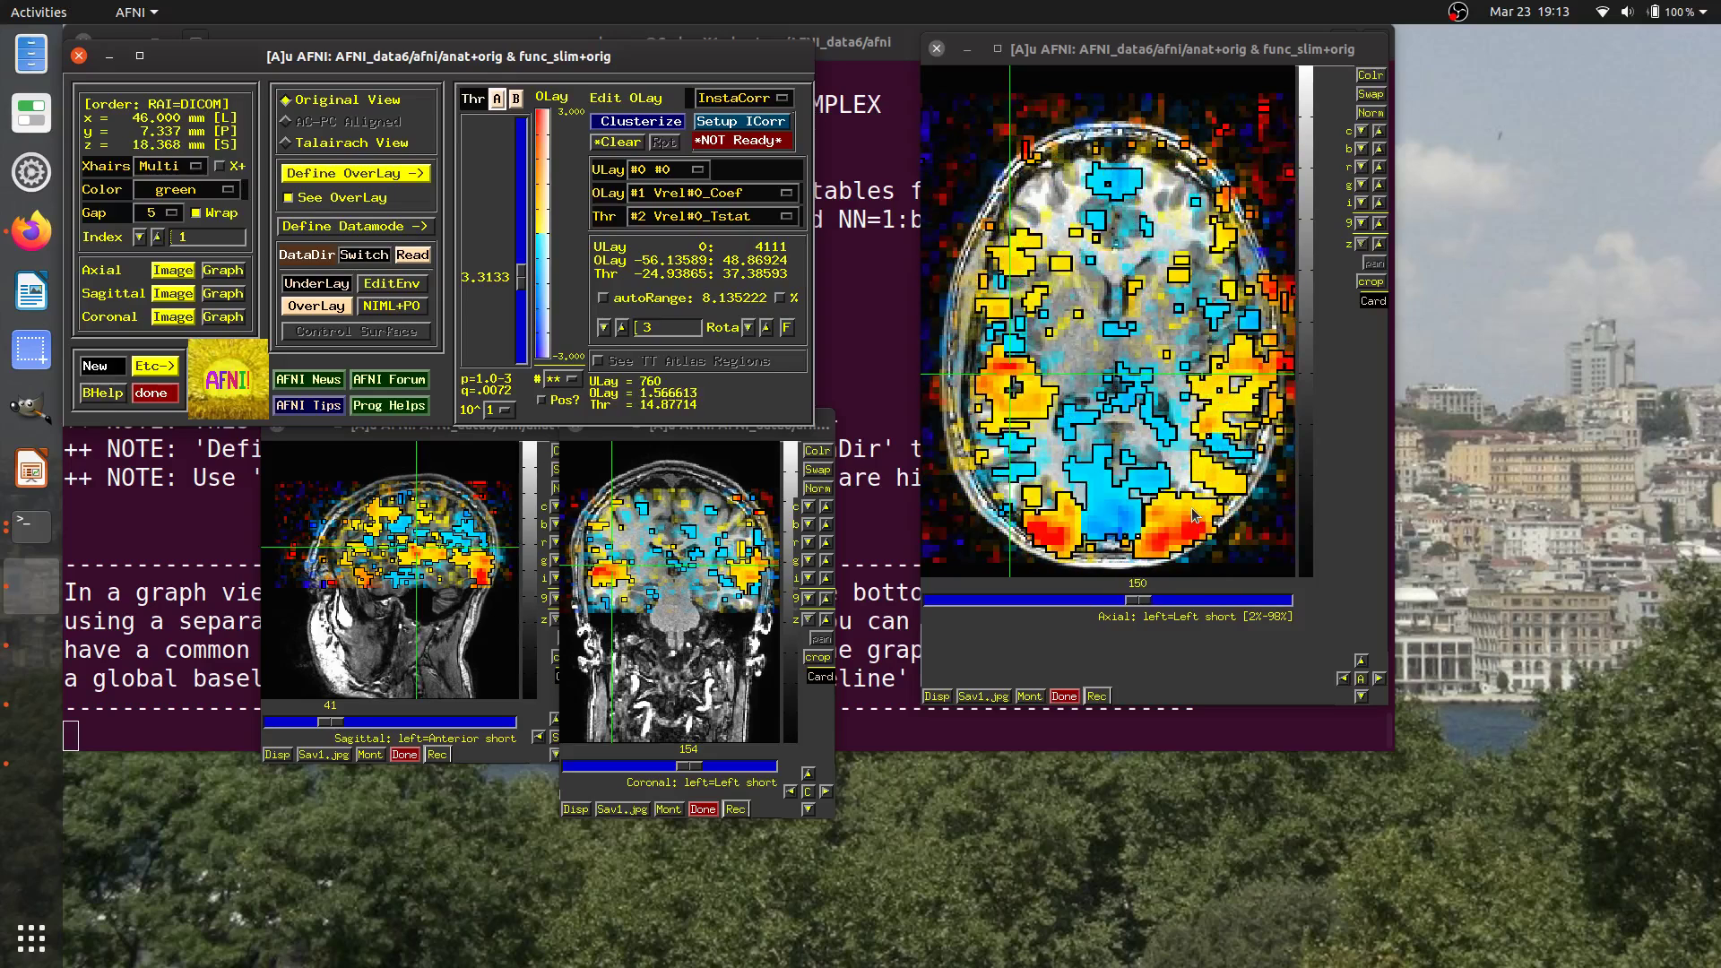
scroll(1194, 514, "down", 8)
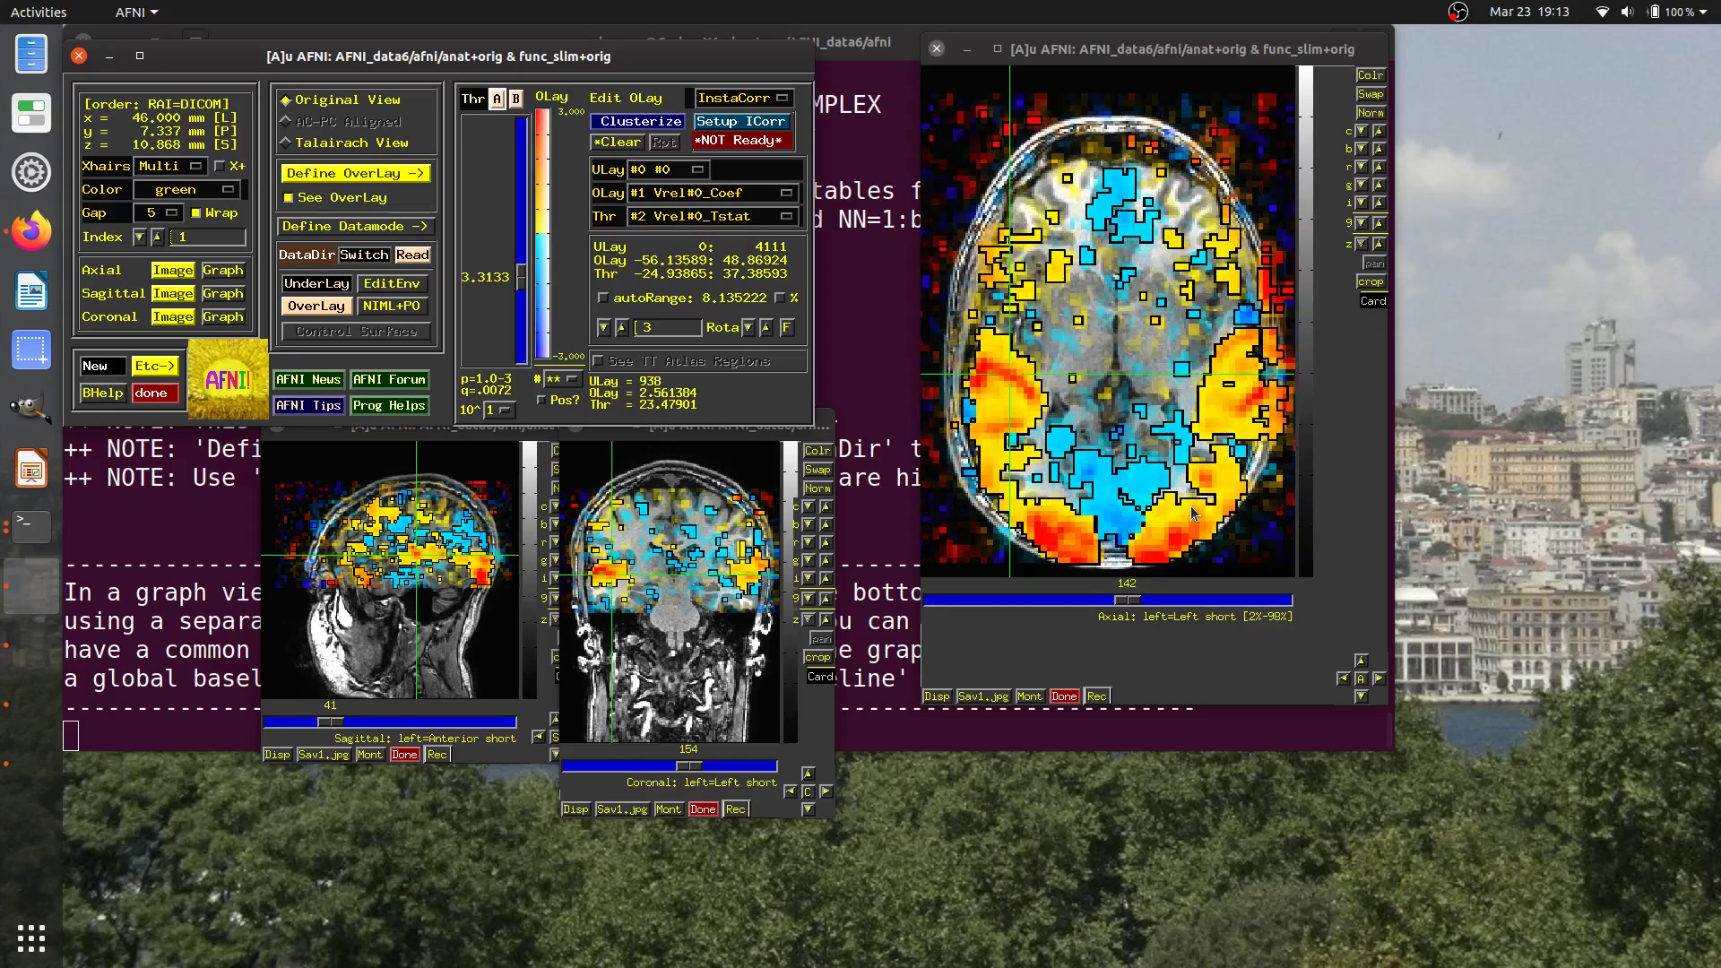